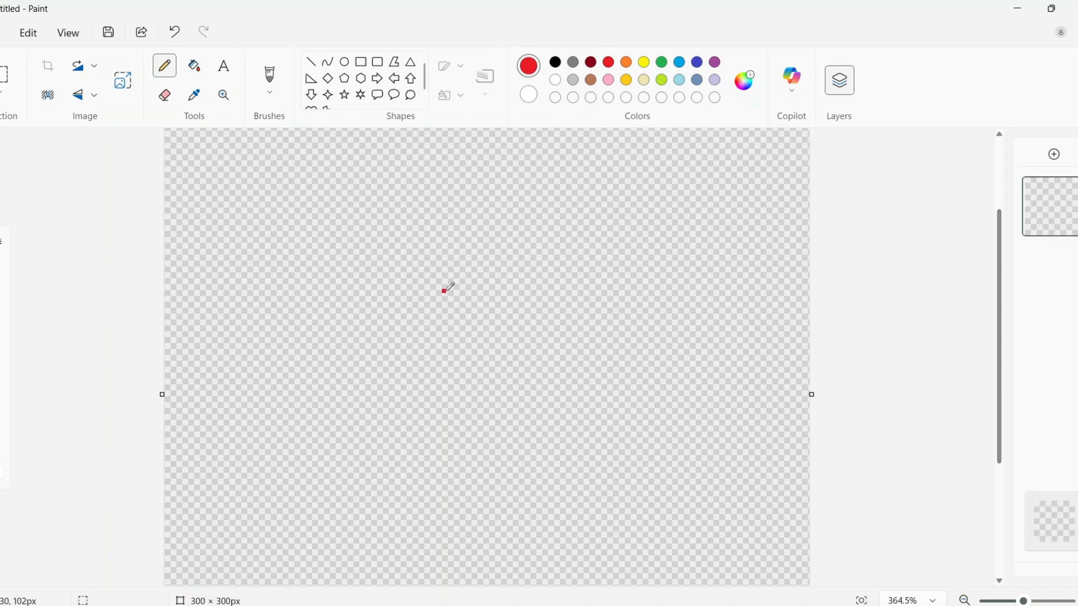
Step: Draw a large red pencil flower in the upper middle of the canvas, with a round smiling face and petals around it
{"action": "scroll", "coordinate": [411, 329], "scroll_direction": "up", "scroll_amount": 3}
{"action": "scroll", "coordinate": [417, 308], "scroll_direction": "down", "scroll_amount": 3}
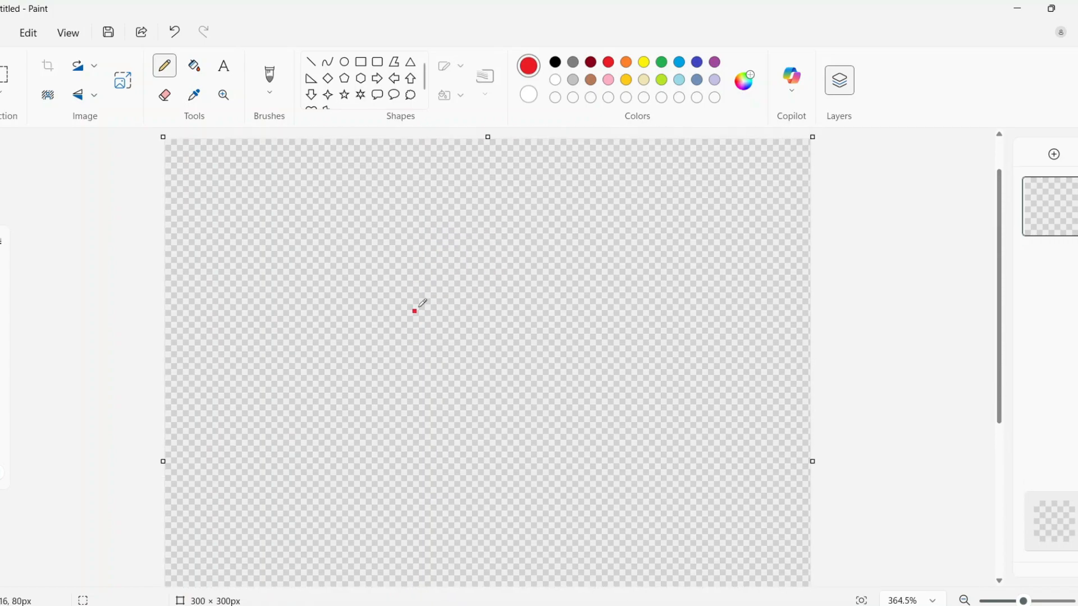
{"action": "scroll", "coordinate": [439, 279], "scroll_direction": "up", "scroll_amount": 2}
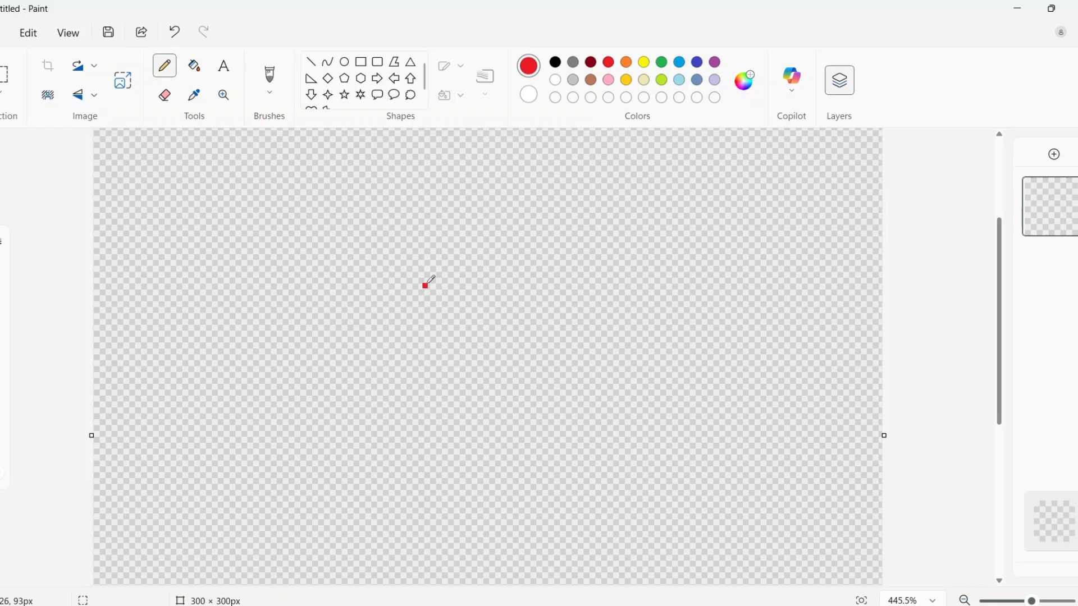
{"action": "mouse_move", "coordinate": [425, 279]}
{"action": "left_mouse_down"}
{"action": "mouse_move", "coordinate": [481, 243]}
{"action": "mouse_move", "coordinate": [537, 325]}
{"action": "mouse_move", "coordinate": [435, 348]}
{"action": "mouse_move", "coordinate": [471, 248]}
{"action": "mouse_move", "coordinate": [525, 325]}
{"action": "mouse_move", "coordinate": [449, 360]}
{"action": "mouse_move", "coordinate": [412, 320]}
{"action": "mouse_move", "coordinate": [421, 275]}
{"action": "left_mouse_up"}
{"action": "key", "text": "ctrl+z"}
{"action": "mouse_move", "coordinate": [476, 248]}
{"action": "left_mouse_down"}
{"action": "mouse_move", "coordinate": [467, 187]}
{"action": "mouse_move", "coordinate": [490, 246]}
{"action": "mouse_move", "coordinate": [559, 209]}
{"action": "mouse_move", "coordinate": [509, 257]}
{"action": "mouse_move", "coordinate": [579, 298]}
{"action": "mouse_move", "coordinate": [522, 314]}
{"action": "mouse_move", "coordinate": [530, 305]}
{"action": "mouse_move", "coordinate": [542, 373]}
{"action": "mouse_move", "coordinate": [507, 358]}
{"action": "mouse_move", "coordinate": [461, 376]}
{"action": "mouse_move", "coordinate": [441, 345]}
{"action": "mouse_move", "coordinate": [454, 362]}
{"action": "mouse_move", "coordinate": [433, 396]}
{"action": "mouse_move", "coordinate": [415, 335]}
{"action": "mouse_move", "coordinate": [350, 321]}
{"action": "mouse_move", "coordinate": [394, 275]}
{"action": "mouse_move", "coordinate": [414, 274]}
{"action": "mouse_move", "coordinate": [406, 287]}
{"action": "mouse_move", "coordinate": [378, 225]}
{"action": "mouse_move", "coordinate": [422, 252]}
{"action": "mouse_move", "coordinate": [414, 237]}
{"action": "mouse_move", "coordinate": [461, 242]}
{"action": "left_mouse_up"}
{"action": "left_click", "coordinate": [471, 270]}
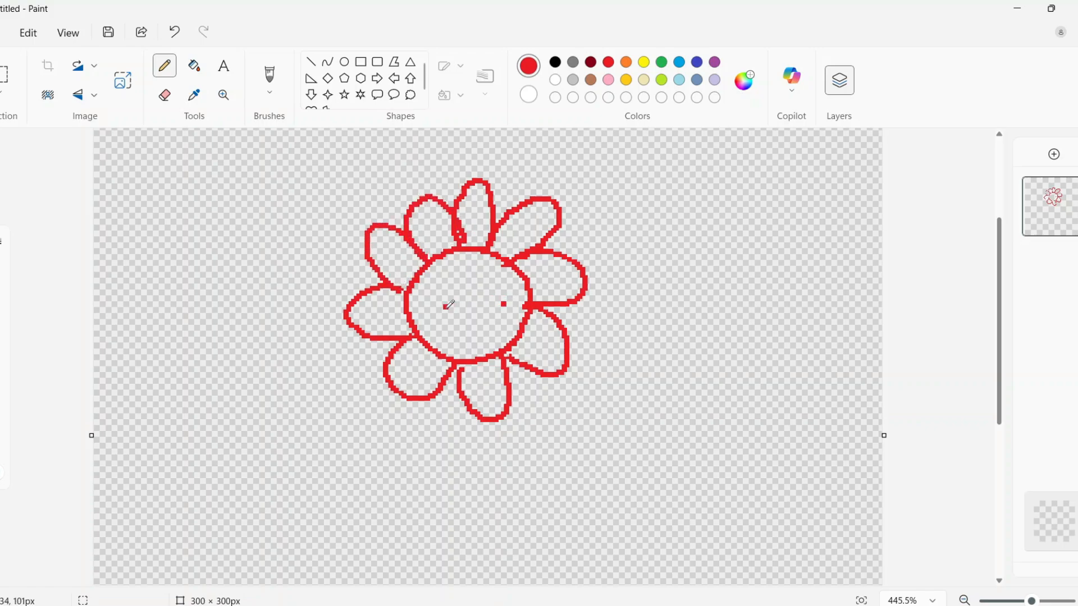
{"action": "left_click_drag", "start_coordinate": [447, 320], "coordinate": [457, 316]}
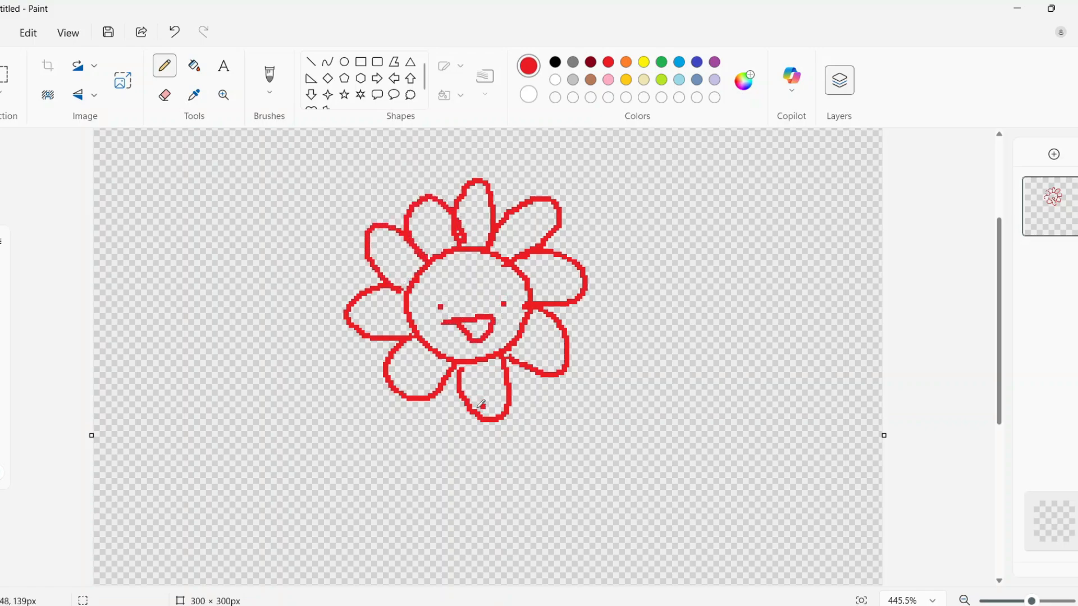
Step: Draw the large flower's two-line stem with a leafy base, and sketch a small red flower with a stem to its right
{"action": "left_click_drag", "start_coordinate": [460, 363], "coordinate": [467, 483]}
{"action": "scroll", "coordinate": [485, 404], "scroll_direction": "down", "scroll_amount": 1}
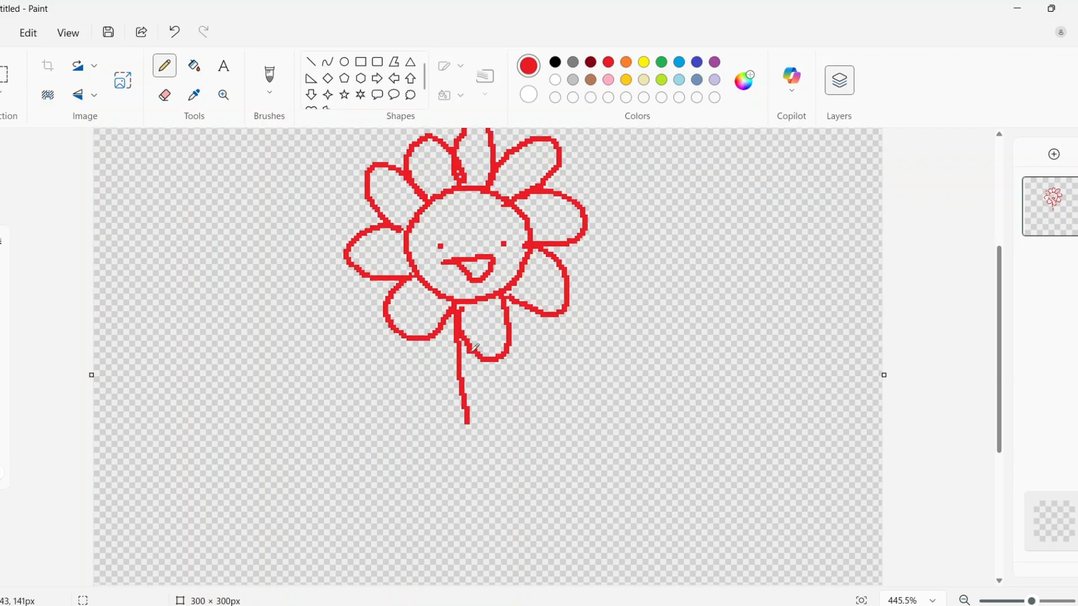
{"action": "mouse_move", "coordinate": [471, 349]}
{"action": "left_mouse_down"}
{"action": "mouse_move", "coordinate": [480, 400]}
{"action": "mouse_move", "coordinate": [495, 409]}
{"action": "mouse_move", "coordinate": [474, 444]}
{"action": "mouse_move", "coordinate": [465, 422]}
{"action": "mouse_move", "coordinate": [439, 414]}
{"action": "mouse_move", "coordinate": [480, 441]}
{"action": "left_mouse_up"}
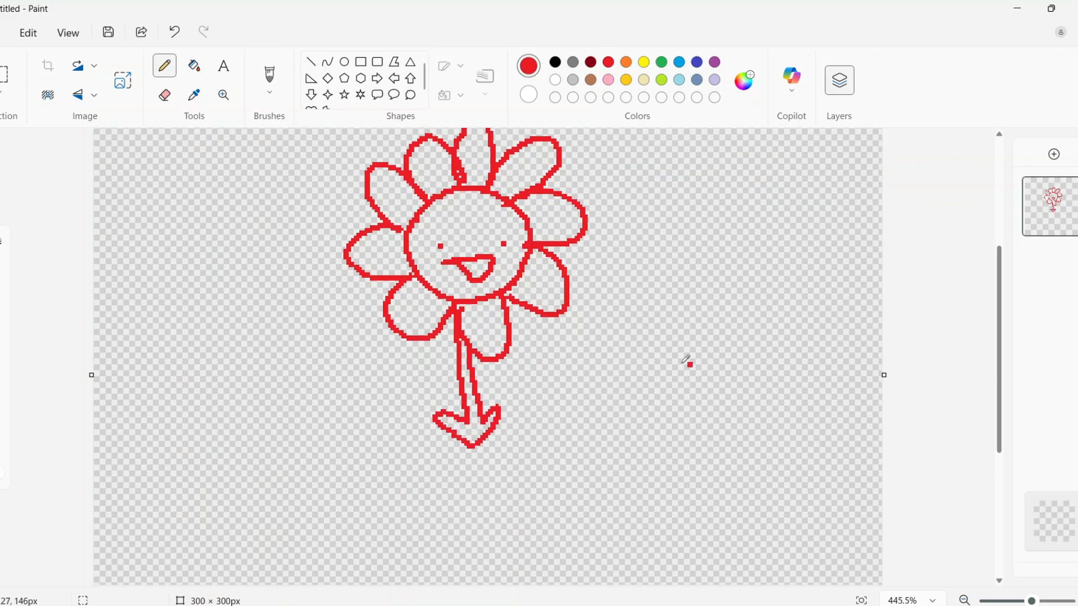
{"action": "mouse_move", "coordinate": [649, 356]}
{"action": "left_mouse_down"}
{"action": "mouse_move", "coordinate": [661, 376]}
{"action": "mouse_move", "coordinate": [656, 350]}
{"action": "mouse_move", "coordinate": [680, 321]}
{"action": "mouse_move", "coordinate": [668, 355]}
{"action": "mouse_move", "coordinate": [686, 373]}
{"action": "mouse_move", "coordinate": [672, 395]}
{"action": "mouse_move", "coordinate": [622, 364]}
{"action": "mouse_move", "coordinate": [639, 357]}
{"action": "mouse_move", "coordinate": [645, 322]}
{"action": "mouse_move", "coordinate": [649, 426]}
{"action": "left_mouse_up"}
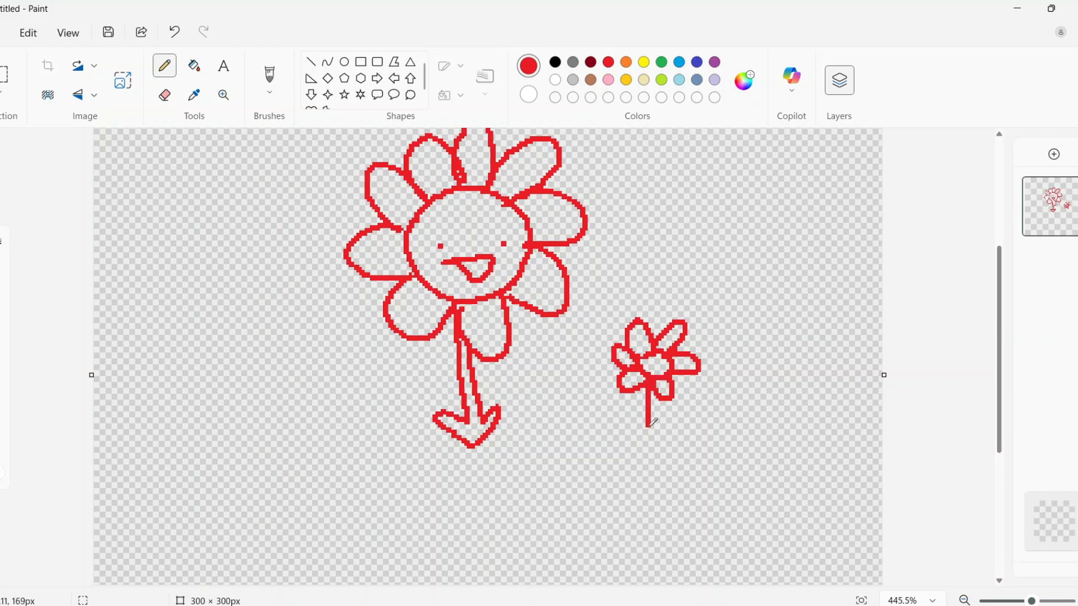
{"action": "mouse_move", "coordinate": [653, 387]}
{"action": "left_mouse_down"}
{"action": "mouse_move", "coordinate": [654, 433]}
{"action": "mouse_move", "coordinate": [646, 419]}
{"action": "left_mouse_up"}
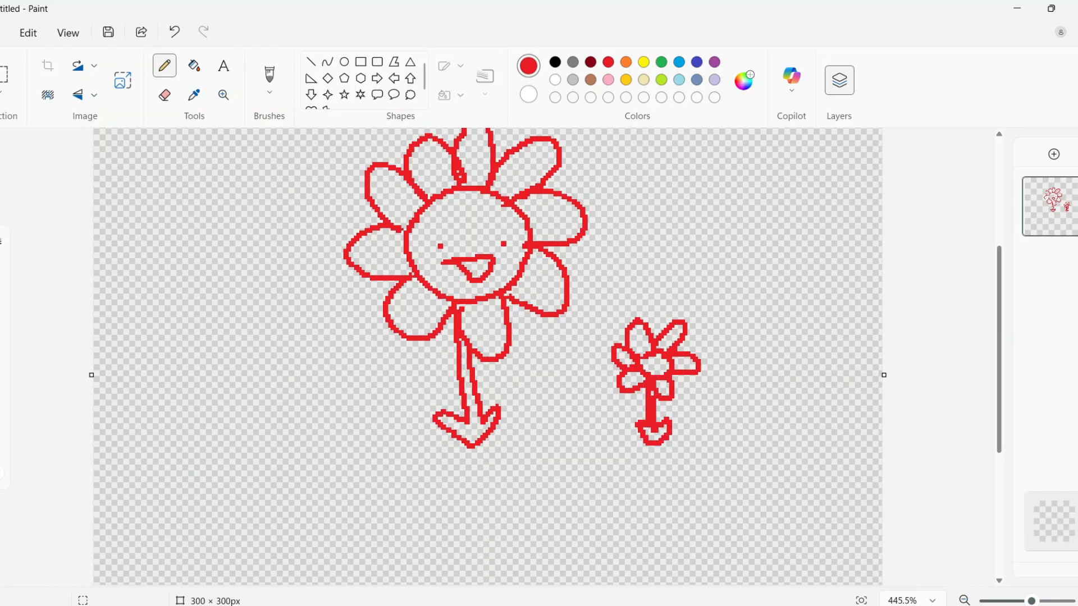
Step: Copy the small flower and place the duplicate on the other side of the large flower at a similar height
{"action": "left_click", "coordinate": [7, 74]}
{"action": "mouse_move", "coordinate": [602, 280]}
{"action": "left_mouse_down"}
{"action": "mouse_move", "coordinate": [674, 378]}
{"action": "mouse_move", "coordinate": [730, 486]}
{"action": "left_mouse_up"}
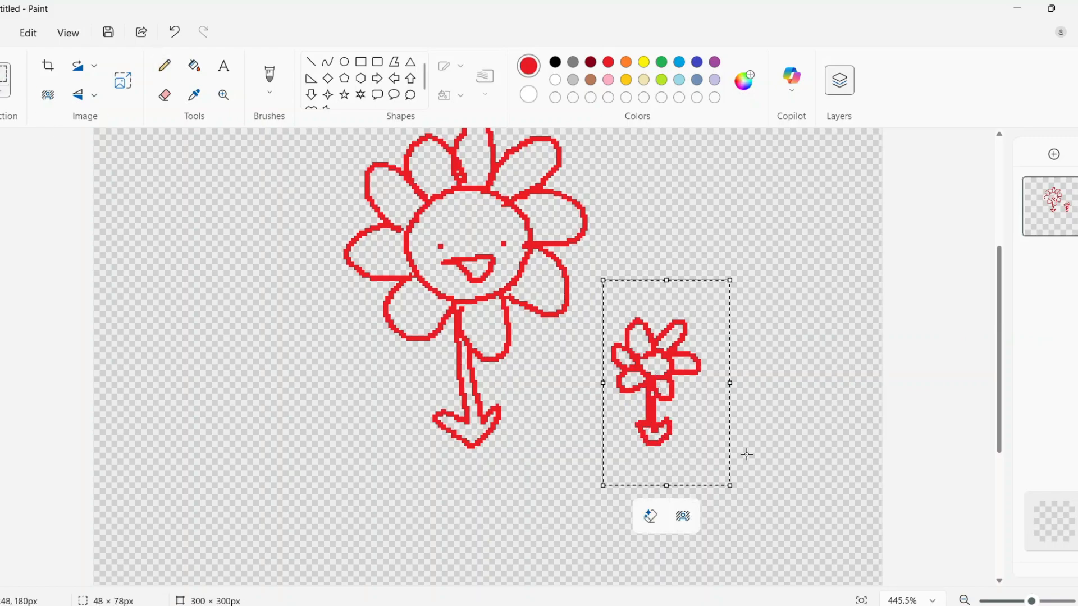
{"action": "key", "text": "ctrl+c"}
{"action": "key", "text": "ctrl+v"}
{"action": "left_click_drag", "start_coordinate": [204, 238], "coordinate": [321, 381]}
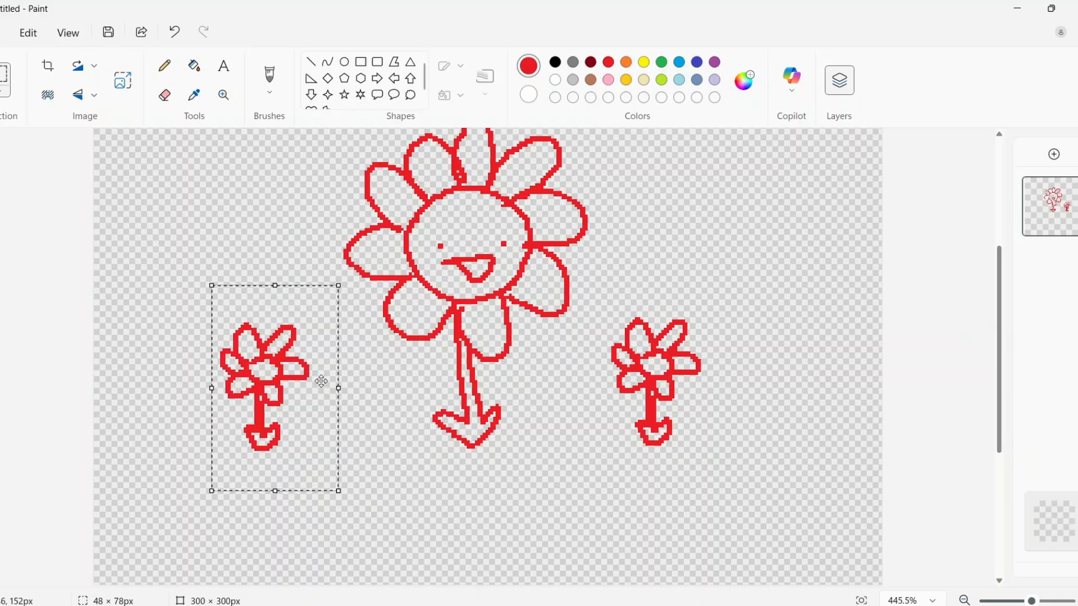
Step: Select all three flowers together and move them to the lower part of the canvas
{"action": "left_click", "coordinate": [164, 67]}
{"action": "scroll", "coordinate": [440, 247], "scroll_direction": "up", "scroll_amount": 4}
{"action": "scroll", "coordinate": [473, 251], "scroll_direction": "down", "scroll_amount": 3}
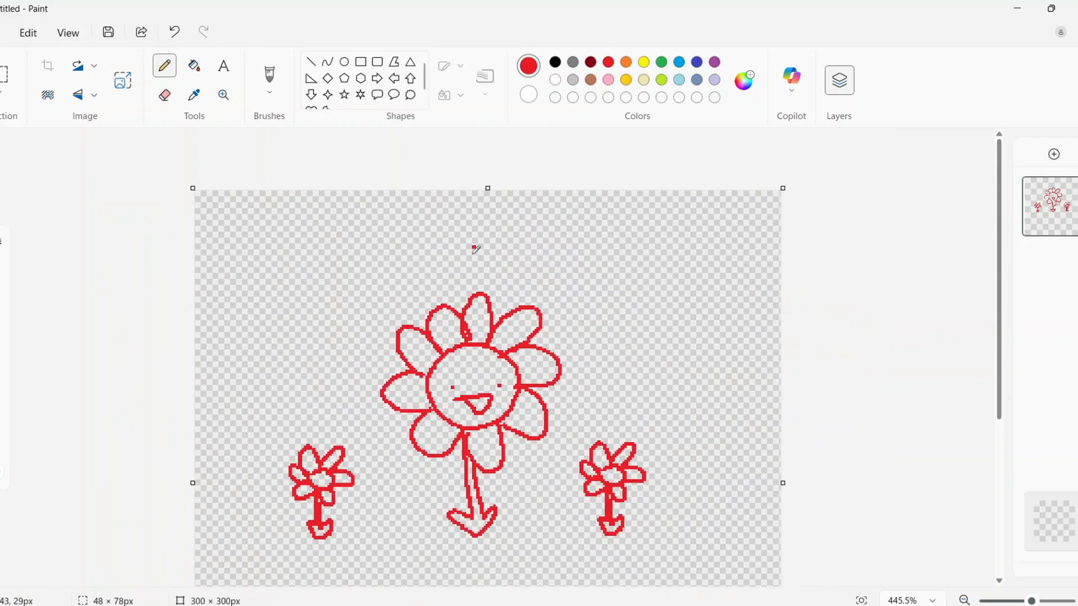
{"action": "scroll", "coordinate": [474, 251], "scroll_direction": "down", "scroll_amount": 4}
{"action": "left_click", "coordinate": [6, 74]}
{"action": "left_click_drag", "start_coordinate": [671, 374], "coordinate": [236, 90]}
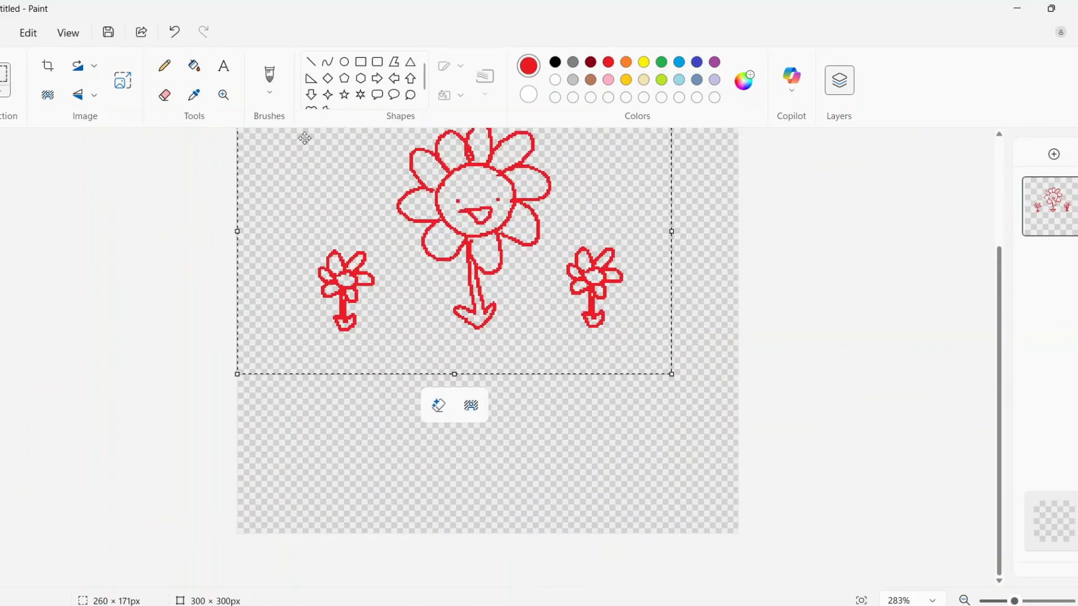
{"action": "scroll", "coordinate": [512, 285], "scroll_direction": "up", "scroll_amount": 1}
{"action": "mouse_move", "coordinate": [482, 316]}
{"action": "left_mouse_down"}
{"action": "mouse_move", "coordinate": [504, 424]}
{"action": "mouse_move", "coordinate": [494, 436]}
{"action": "left_mouse_up"}
Step: Draw two red pencil cloud outlines above the small flowers, one on each side of the large flower
{"action": "left_click", "coordinate": [164, 66]}
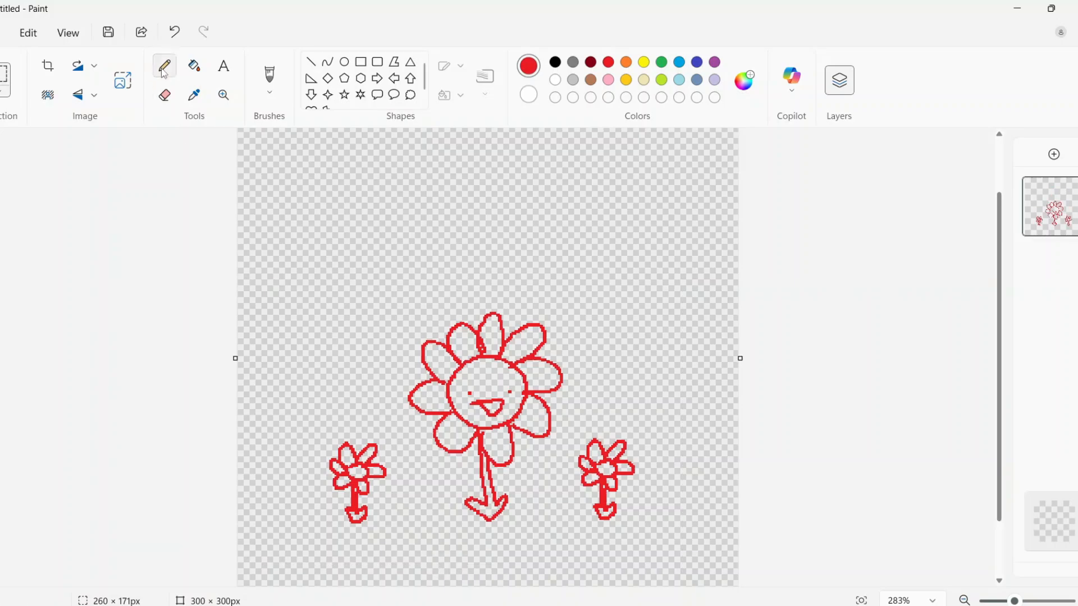
{"action": "mouse_move", "coordinate": [640, 283]}
{"action": "left_mouse_down"}
{"action": "mouse_move", "coordinate": [640, 334]}
{"action": "mouse_move", "coordinate": [591, 316]}
{"action": "mouse_move", "coordinate": [597, 289]}
{"action": "mouse_move", "coordinate": [639, 275]}
{"action": "left_mouse_up"}
{"action": "left_click", "coordinate": [554, 272]}
Step: Draw a rainbow of five red pencil arcs over the large flower, running from one cloud to the other
{"action": "mouse_move", "coordinate": [344, 296]}
{"action": "left_mouse_down"}
{"action": "mouse_move", "coordinate": [383, 317]}
{"action": "mouse_move", "coordinate": [364, 355]}
{"action": "mouse_move", "coordinate": [298, 329]}
{"action": "mouse_move", "coordinate": [292, 299]}
{"action": "mouse_move", "coordinate": [328, 278]}
{"action": "mouse_move", "coordinate": [321, 255]}
{"action": "mouse_move", "coordinate": [405, 157]}
{"action": "mouse_move", "coordinate": [511, 170]}
{"action": "left_mouse_up"}
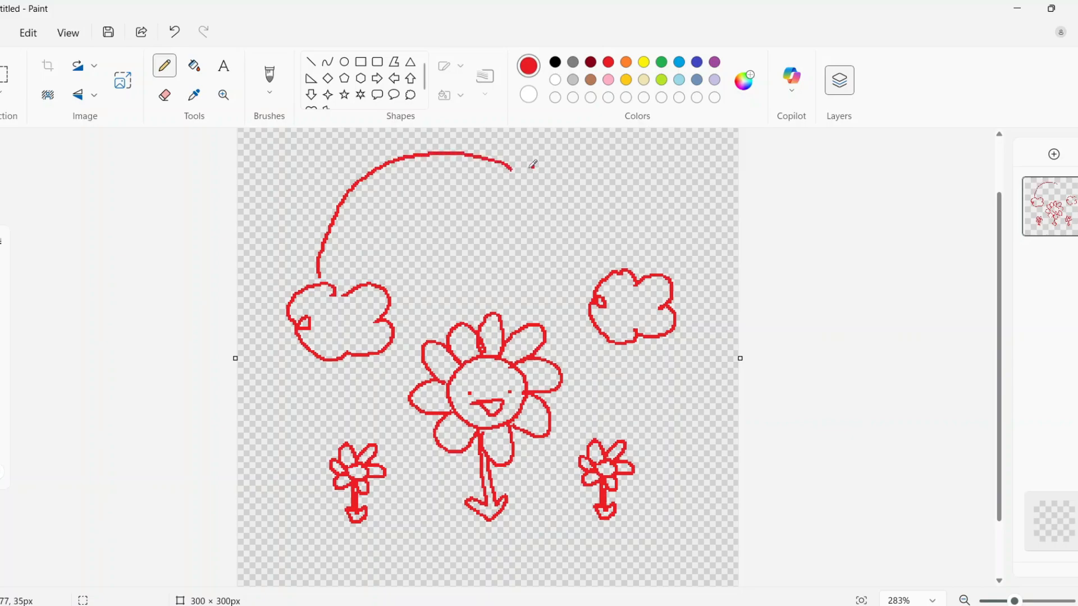
{"action": "key", "text": "ctrl+z"}
{"action": "mouse_move", "coordinate": [330, 273]}
{"action": "left_mouse_down"}
{"action": "mouse_move", "coordinate": [352, 220]}
{"action": "mouse_move", "coordinate": [475, 167]}
{"action": "mouse_move", "coordinate": [572, 189]}
{"action": "mouse_move", "coordinate": [639, 266]}
{"action": "left_mouse_up"}
{"action": "left_click", "coordinate": [449, 258]}
{"action": "mouse_move", "coordinate": [343, 289]}
{"action": "left_mouse_down"}
{"action": "mouse_move", "coordinate": [368, 231]}
{"action": "mouse_move", "coordinate": [548, 191]}
{"action": "mouse_move", "coordinate": [616, 270]}
{"action": "left_mouse_up"}
{"action": "mouse_move", "coordinate": [369, 276]}
{"action": "left_mouse_down"}
{"action": "mouse_move", "coordinate": [458, 208]}
{"action": "mouse_move", "coordinate": [589, 250]}
{"action": "mouse_move", "coordinate": [604, 278]}
{"action": "left_mouse_up"}
{"action": "mouse_move", "coordinate": [385, 277]}
{"action": "left_mouse_down"}
{"action": "mouse_move", "coordinate": [471, 231]}
{"action": "mouse_move", "coordinate": [552, 248]}
{"action": "mouse_move", "coordinate": [598, 291]}
{"action": "left_mouse_up"}
{"action": "mouse_move", "coordinate": [308, 277]}
{"action": "left_mouse_down"}
{"action": "mouse_move", "coordinate": [352, 170]}
{"action": "mouse_move", "coordinate": [369, 180]}
{"action": "mouse_move", "coordinate": [341, 190]}
{"action": "mouse_move", "coordinate": [443, 147]}
{"action": "mouse_move", "coordinate": [543, 151]}
{"action": "mouse_move", "coordinate": [613, 182]}
{"action": "mouse_move", "coordinate": [646, 252]}
{"action": "left_mouse_up"}
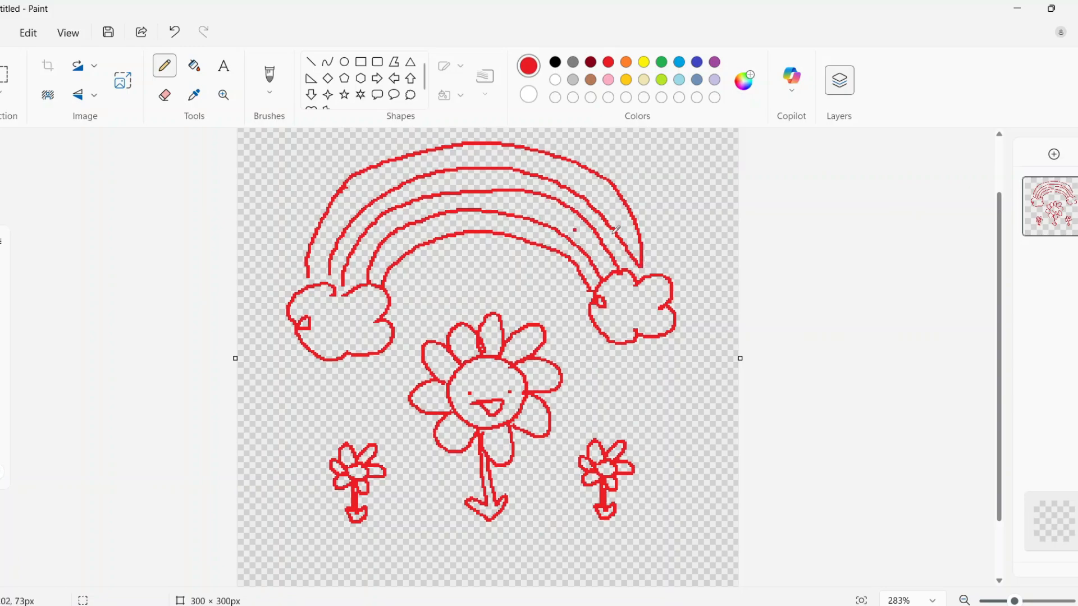
Step: Save the drawing in the Downloads folder as a PNG named flower1
{"action": "scroll", "coordinate": [543, 319], "scroll_direction": "down", "scroll_amount": 2}
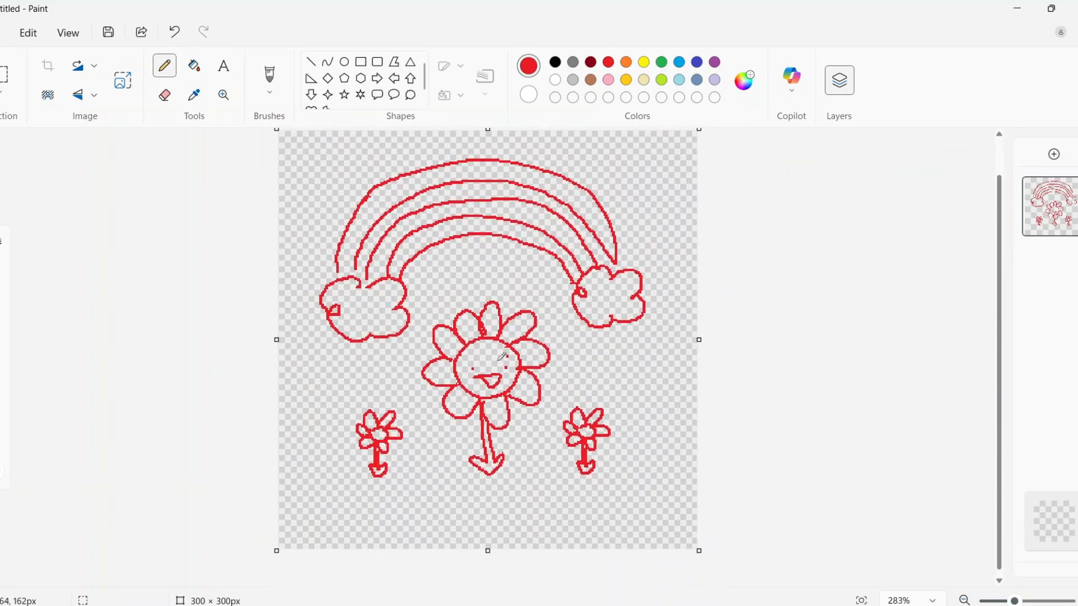
{"action": "scroll", "coordinate": [496, 301], "scroll_direction": "up", "scroll_amount": 5}
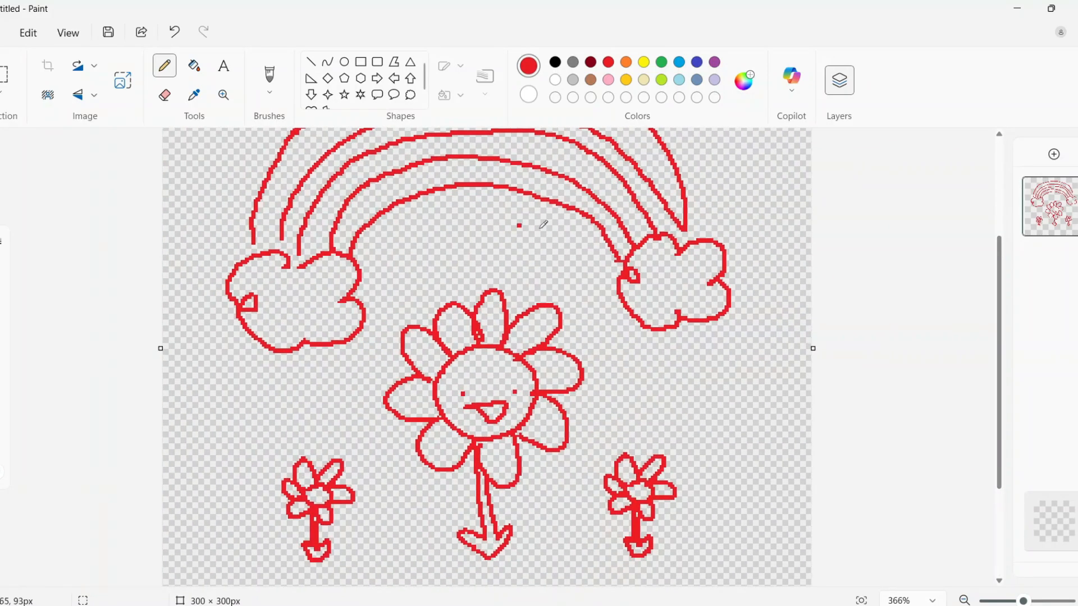
{"action": "left_click", "coordinate": [2, 32]}
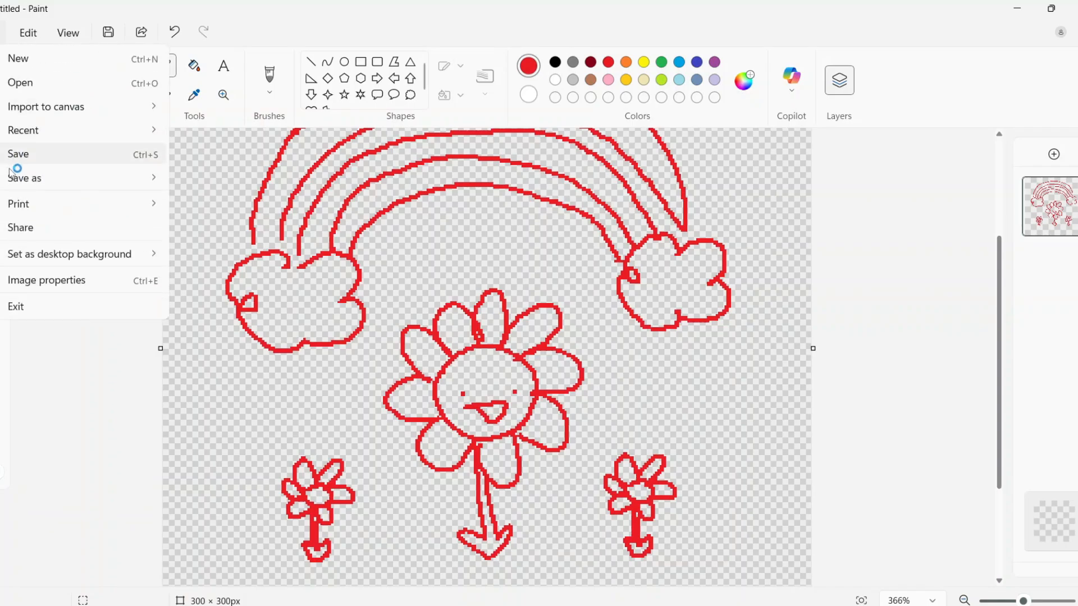
{"action": "left_click", "coordinate": [15, 150]}
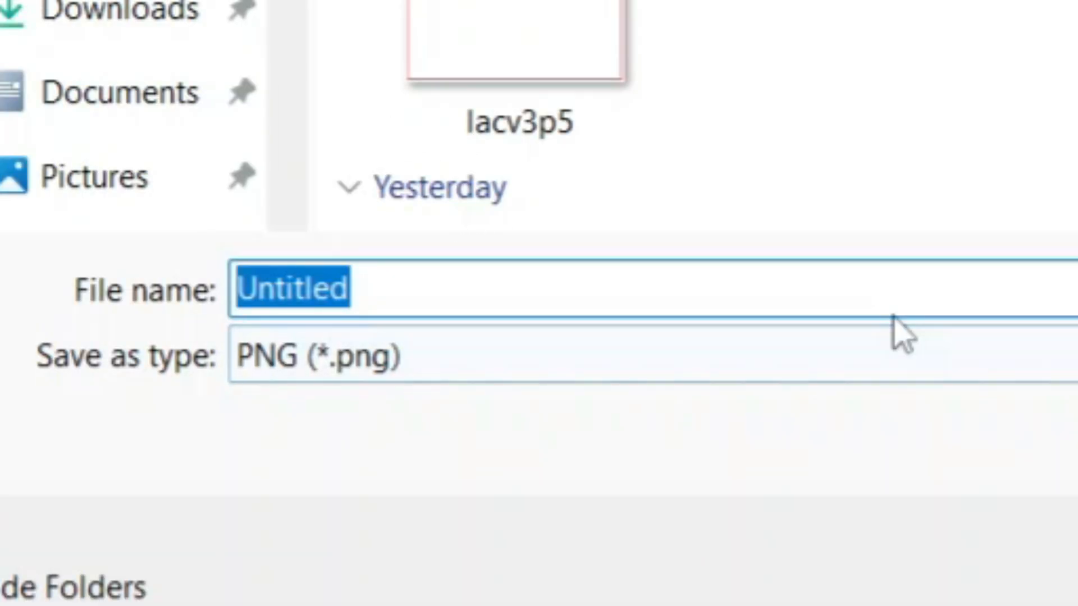
{"action": "key", "text": "BackSpace"}
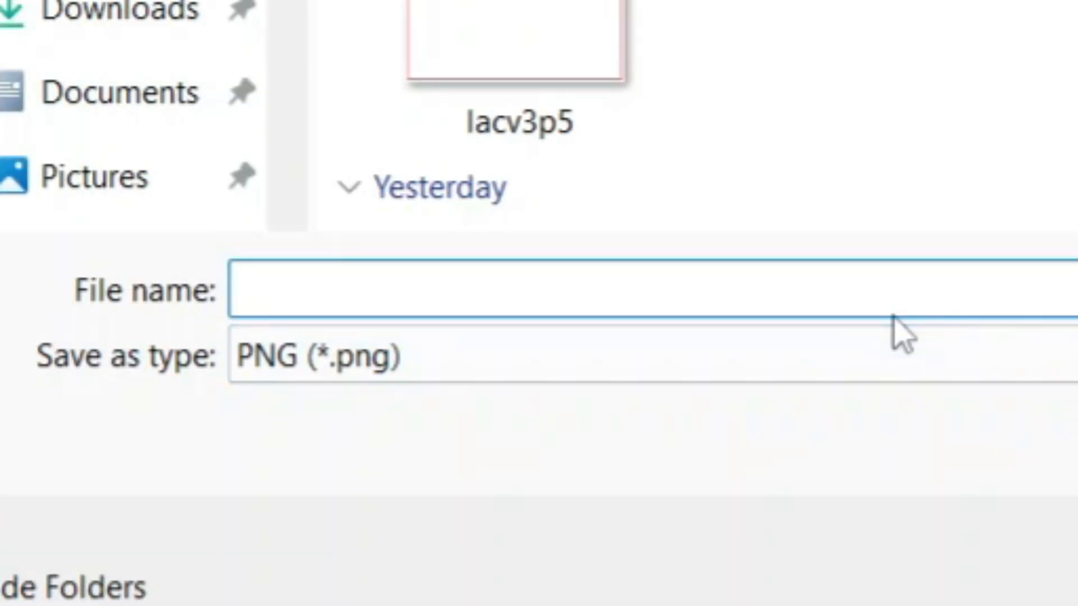
{"action": "type", "text": "flower1"}
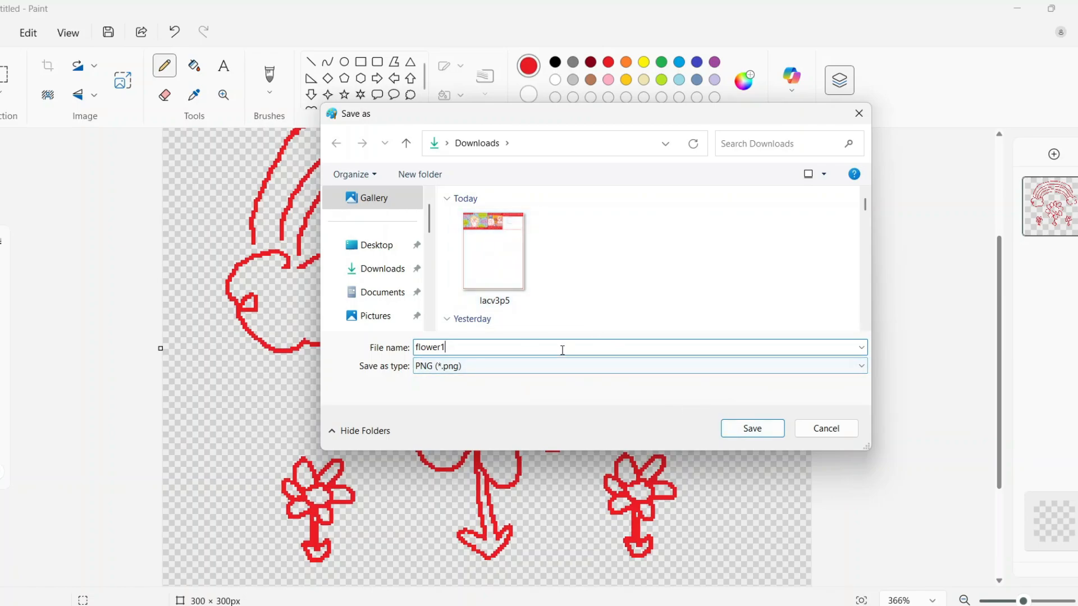
{"action": "left_click", "coordinate": [723, 425]}
Step: Save a second copy of the drawing under the name flower2
{"action": "left_click", "coordinate": [193, 66]}
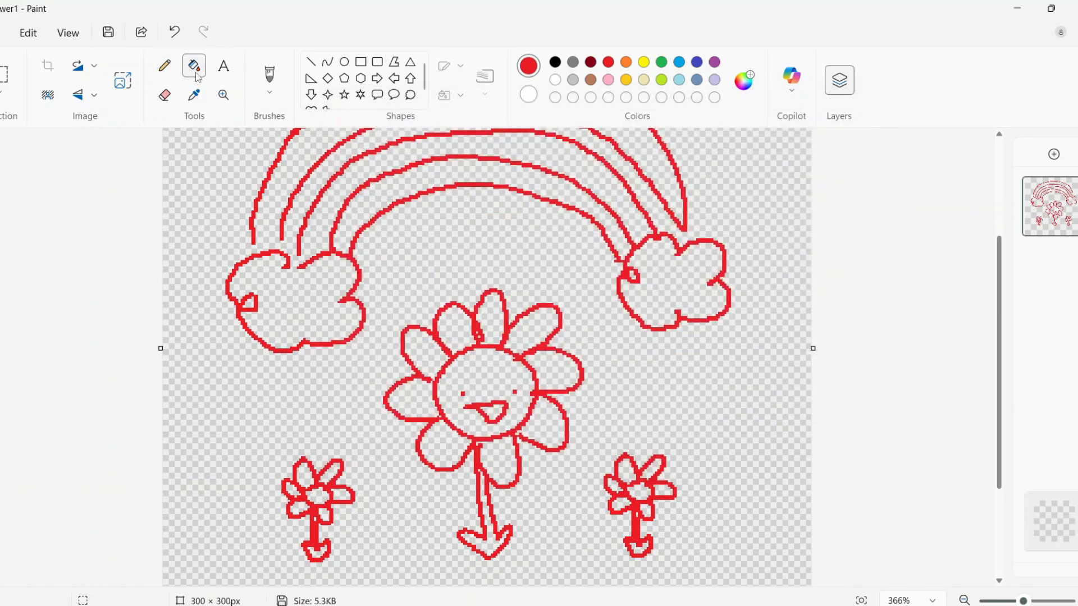
{"action": "left_click", "coordinate": [2, 33]}
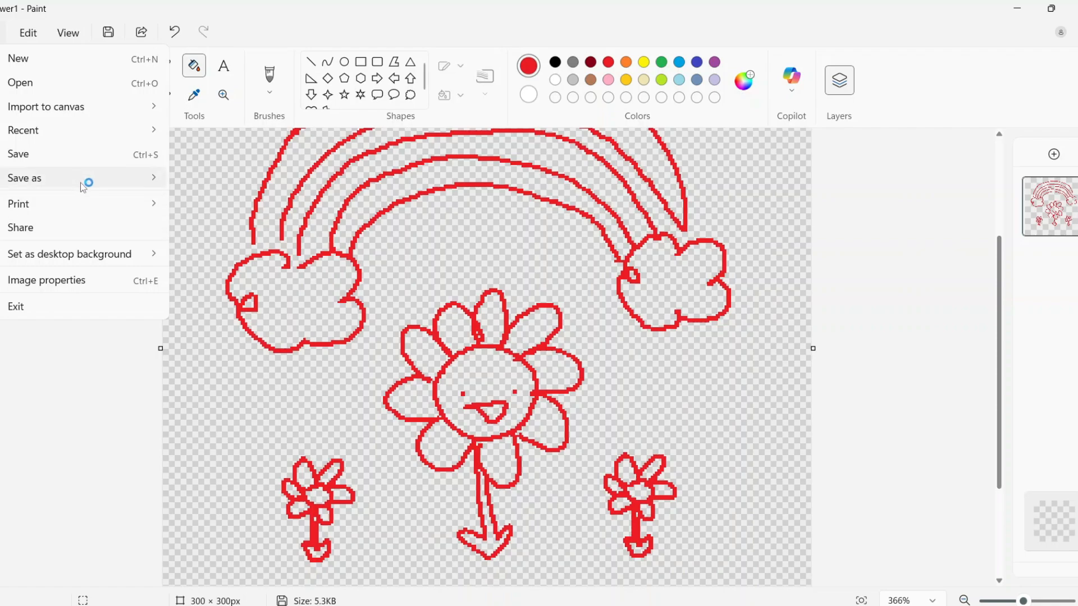
{"action": "mouse_move", "coordinate": [80, 180]}
{"action": "left_click", "coordinate": [258, 176]}
{"action": "type", "text": "flower"}
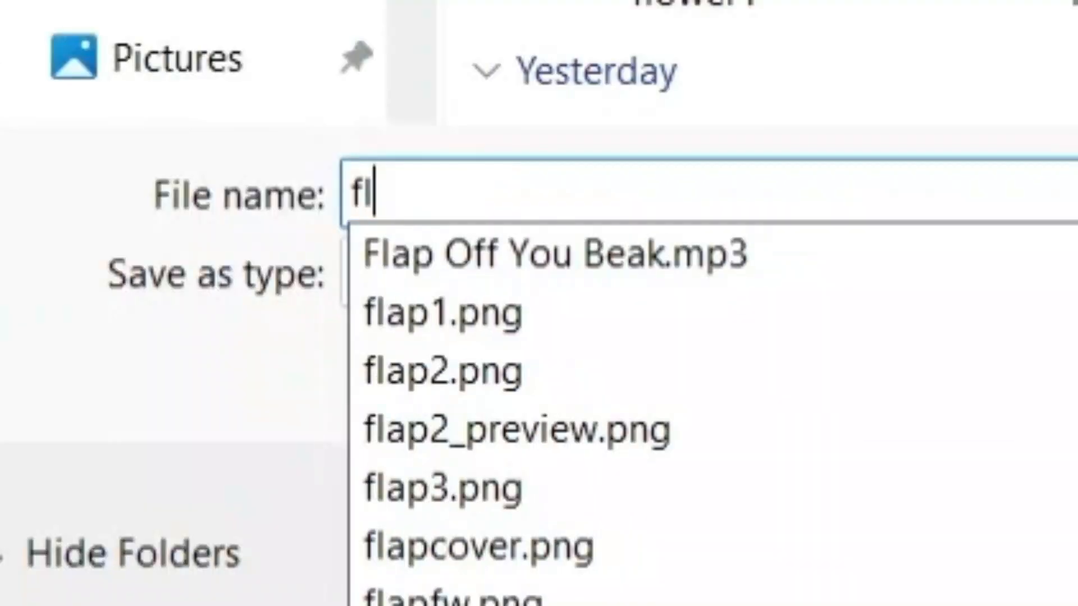
{"action": "type", "text": "2"}
{"action": "key", "text": "Return"}
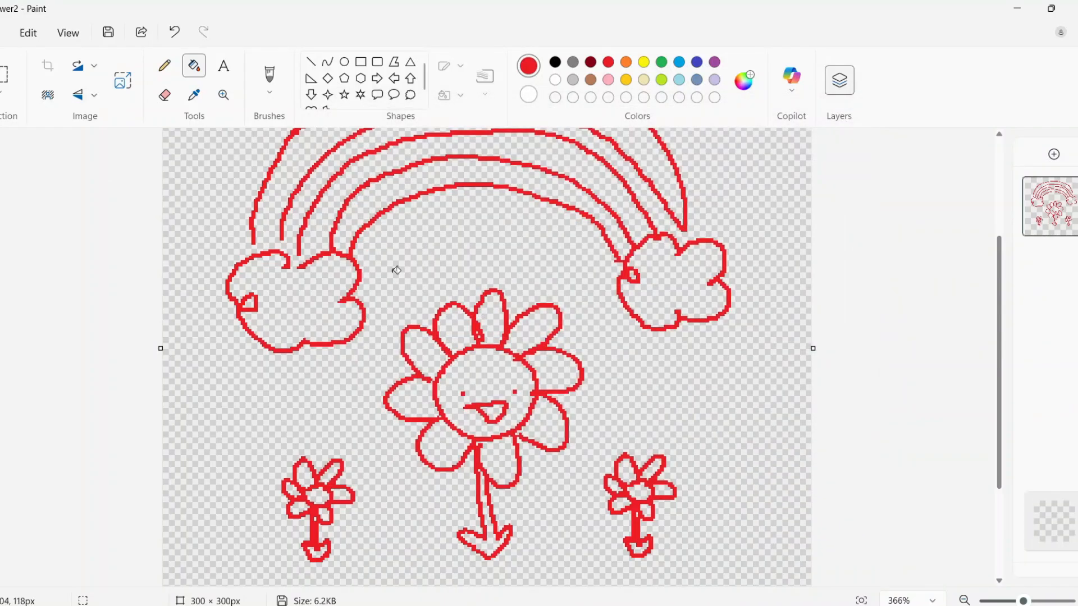
Step: Recolour all outlines of the rainbow, clouds, large flower with its face, and both small flowers from red to blue with the Fill tool
{"action": "scroll", "coordinate": [642, 175], "scroll_direction": "up", "scroll_amount": 2}
{"action": "scroll", "coordinate": [531, 260], "scroll_direction": "up", "scroll_amount": 1}
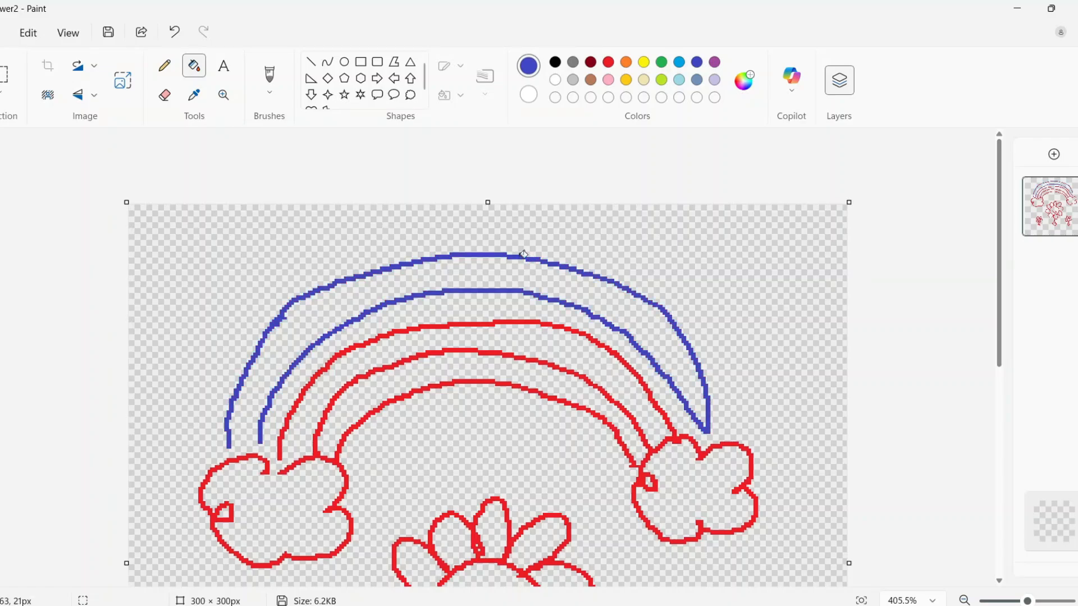
{"action": "scroll", "coordinate": [524, 254], "scroll_direction": "up", "scroll_amount": 5}
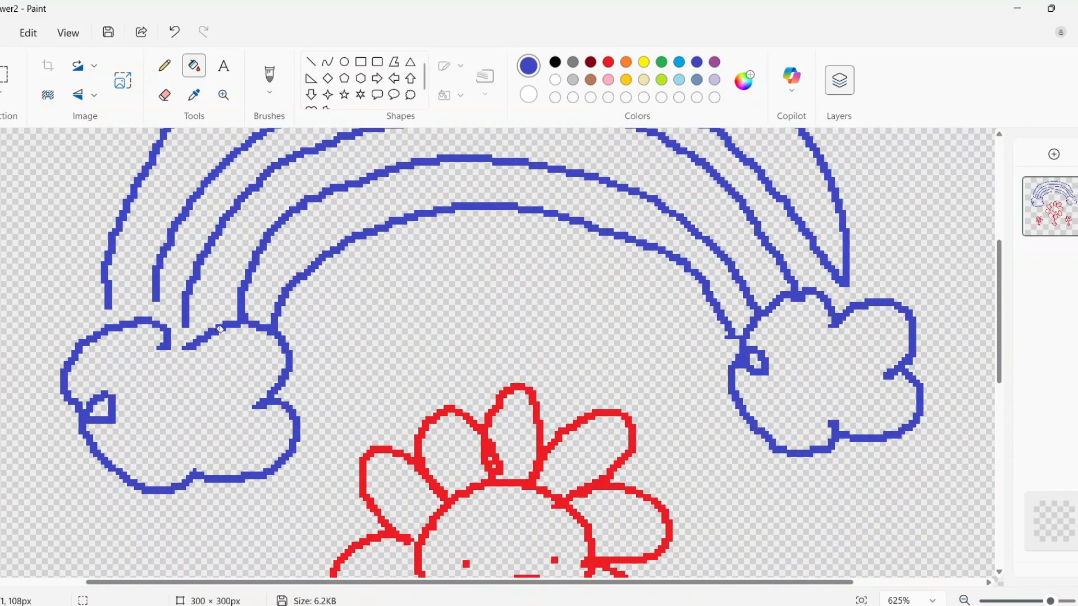
{"action": "scroll", "coordinate": [571, 357], "scroll_direction": "down", "scroll_amount": 3}
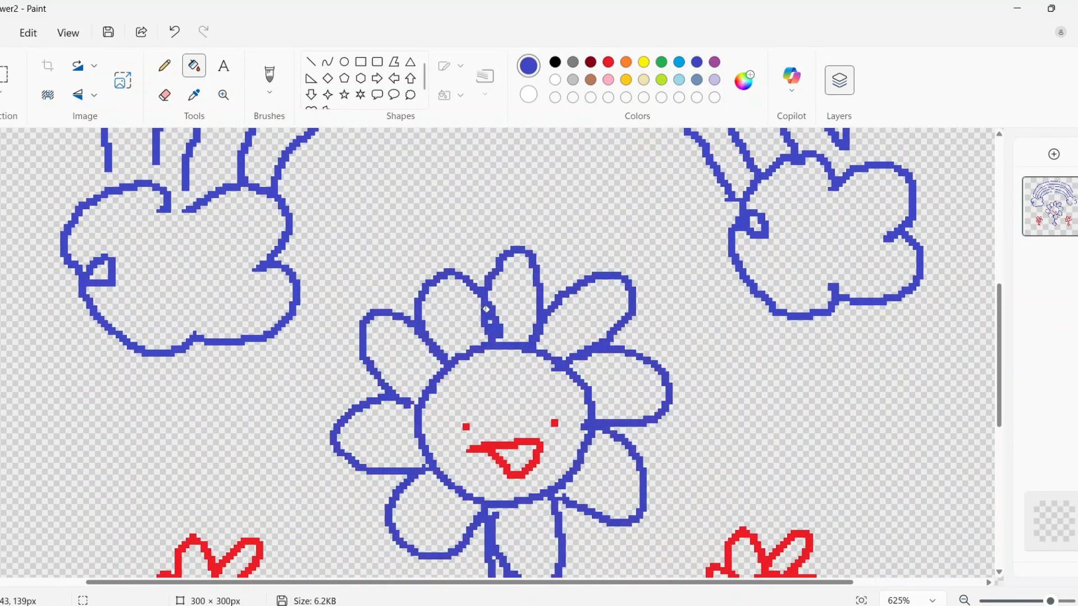
{"action": "scroll", "coordinate": [486, 309], "scroll_direction": "down", "scroll_amount": 3}
{"action": "left_click", "coordinate": [467, 300]}
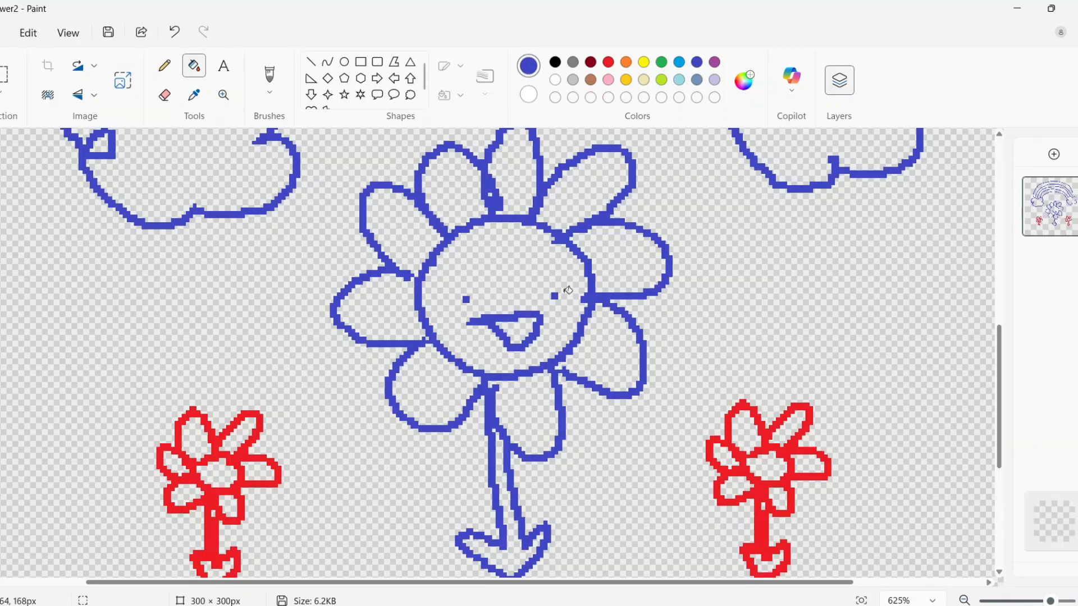
{"action": "scroll", "coordinate": [735, 294], "scroll_direction": "down", "scroll_amount": 5}
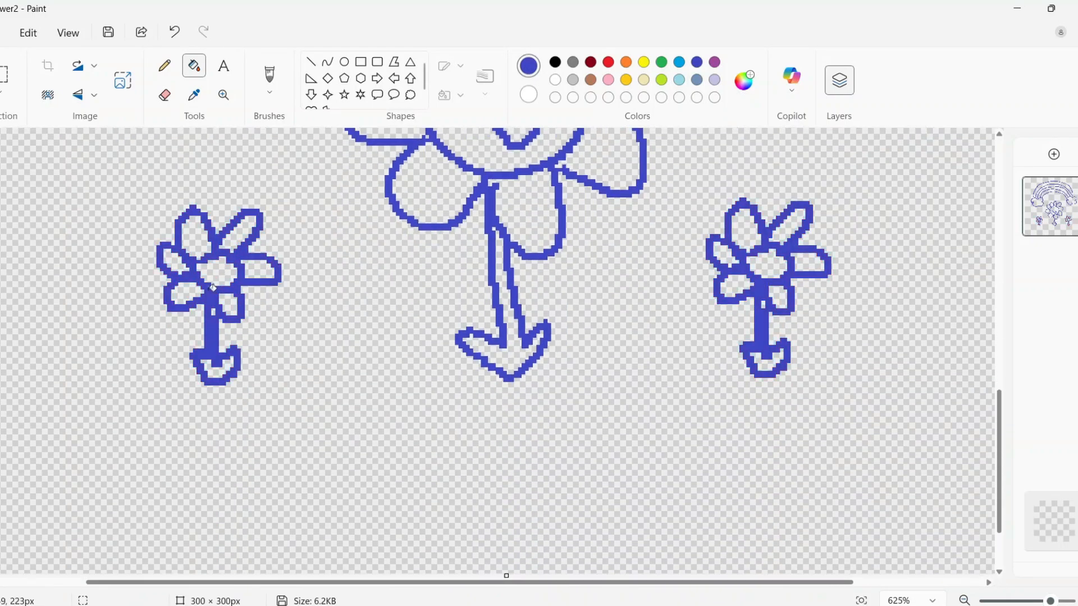
{"action": "scroll", "coordinate": [212, 288], "scroll_direction": "up", "scroll_amount": 5}
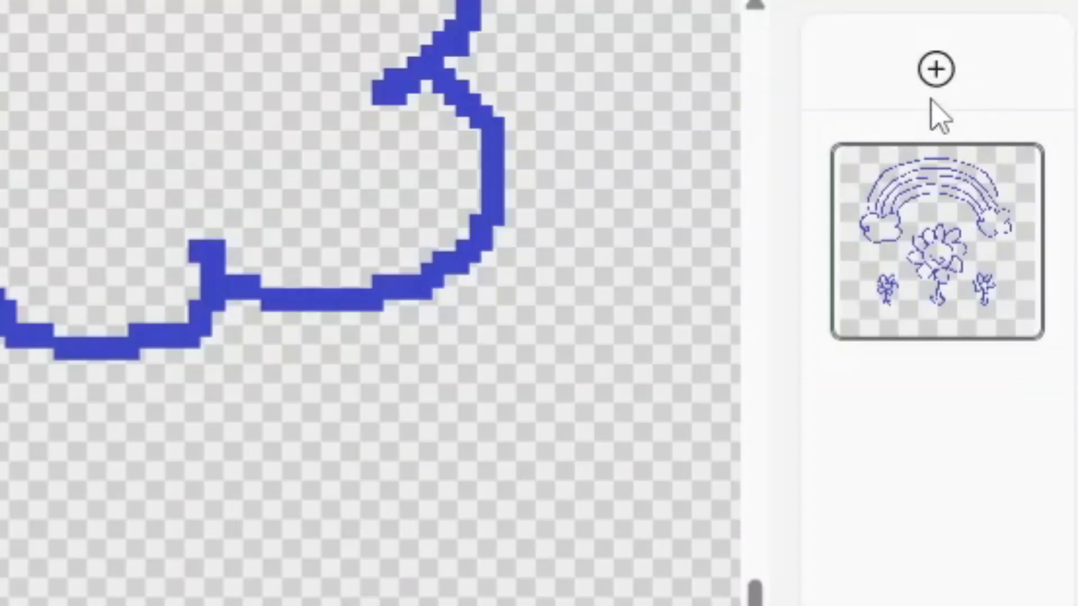
Step: Add a new layer and trace the large flower's round face and both eyes on it in red with the Pencil
{"action": "left_click", "coordinate": [1054, 154]}
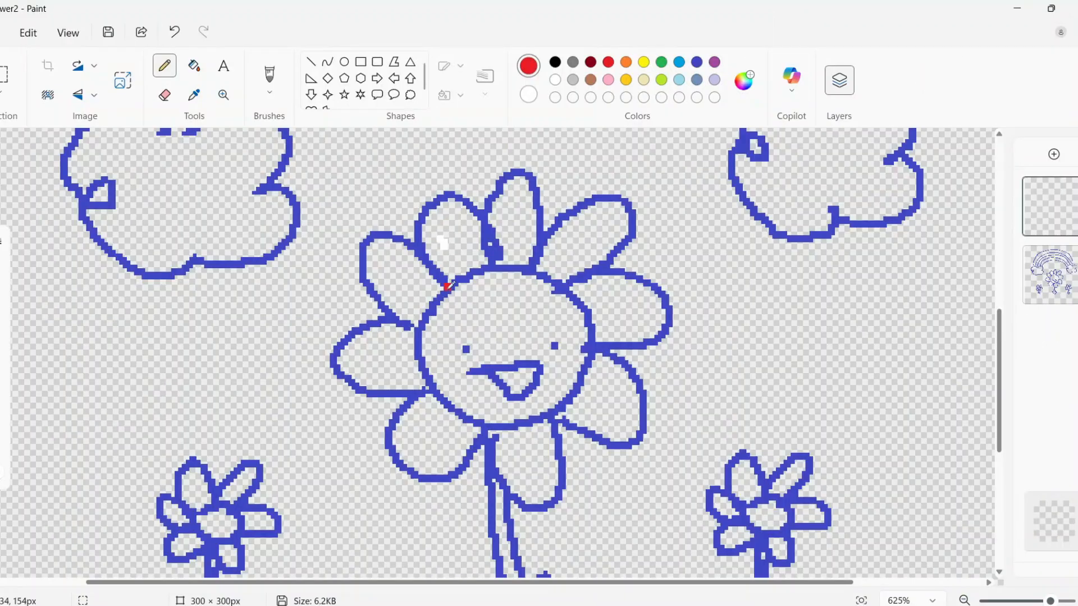
{"action": "scroll", "coordinate": [449, 236], "scroll_direction": "down", "scroll_amount": 2}
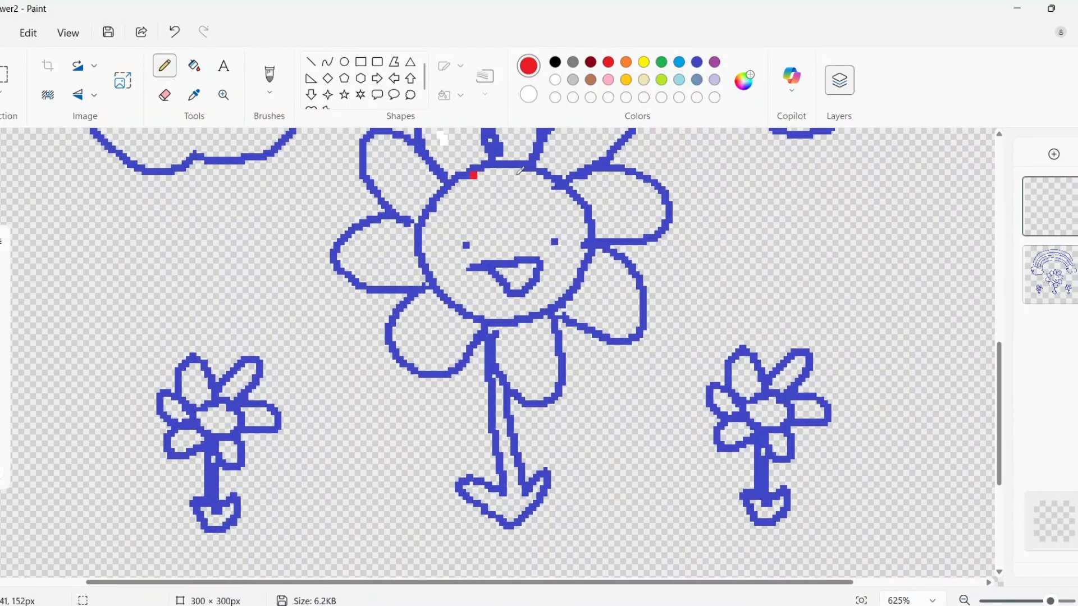
{"action": "mouse_move", "coordinate": [436, 197]}
{"action": "left_mouse_down"}
{"action": "mouse_move", "coordinate": [496, 156]}
{"action": "mouse_move", "coordinate": [577, 179]}
{"action": "mouse_move", "coordinate": [602, 251]}
{"action": "mouse_move", "coordinate": [540, 310]}
{"action": "mouse_move", "coordinate": [450, 304]}
{"action": "mouse_move", "coordinate": [429, 236]}
{"action": "mouse_move", "coordinate": [449, 188]}
{"action": "left_mouse_up"}
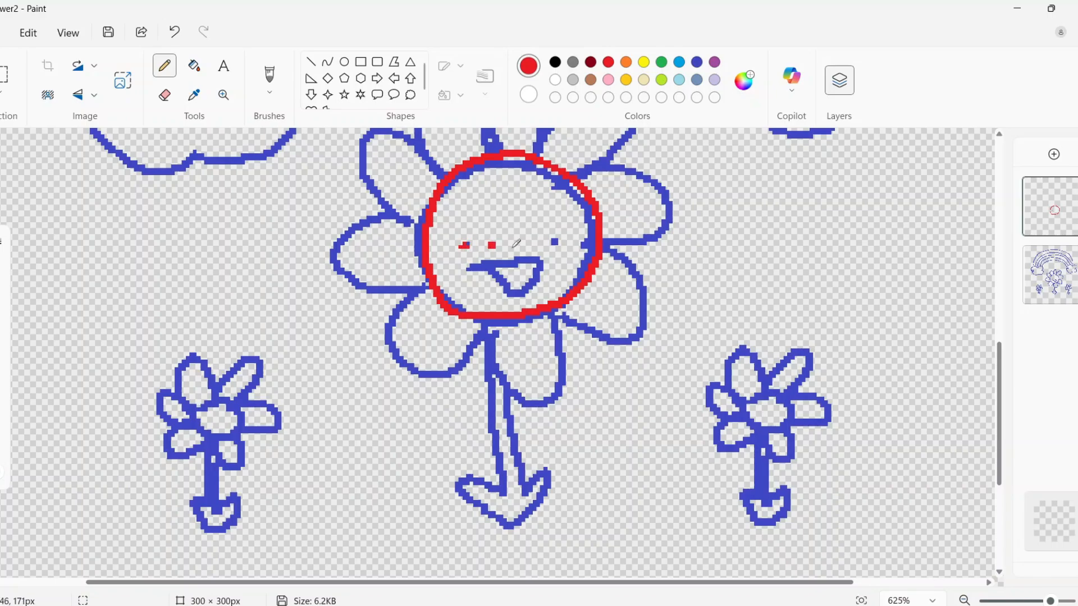
{"action": "key", "text": "ctrl+z"}
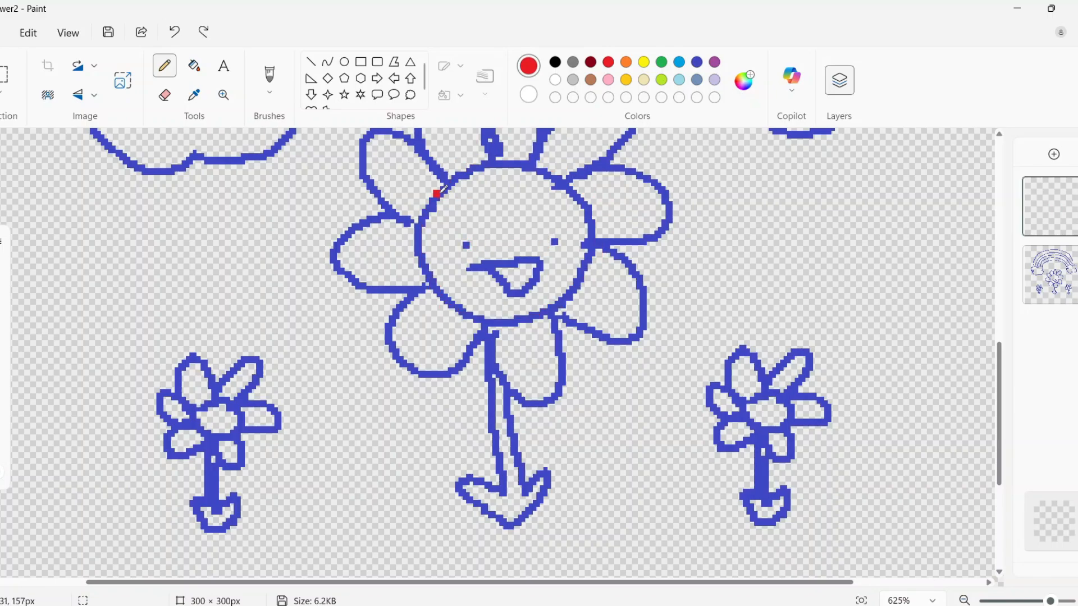
{"action": "mouse_move", "coordinate": [437, 194]}
{"action": "left_mouse_down"}
{"action": "mouse_move", "coordinate": [578, 171]}
{"action": "mouse_move", "coordinate": [511, 314]}
{"action": "mouse_move", "coordinate": [438, 198]}
{"action": "left_mouse_up"}
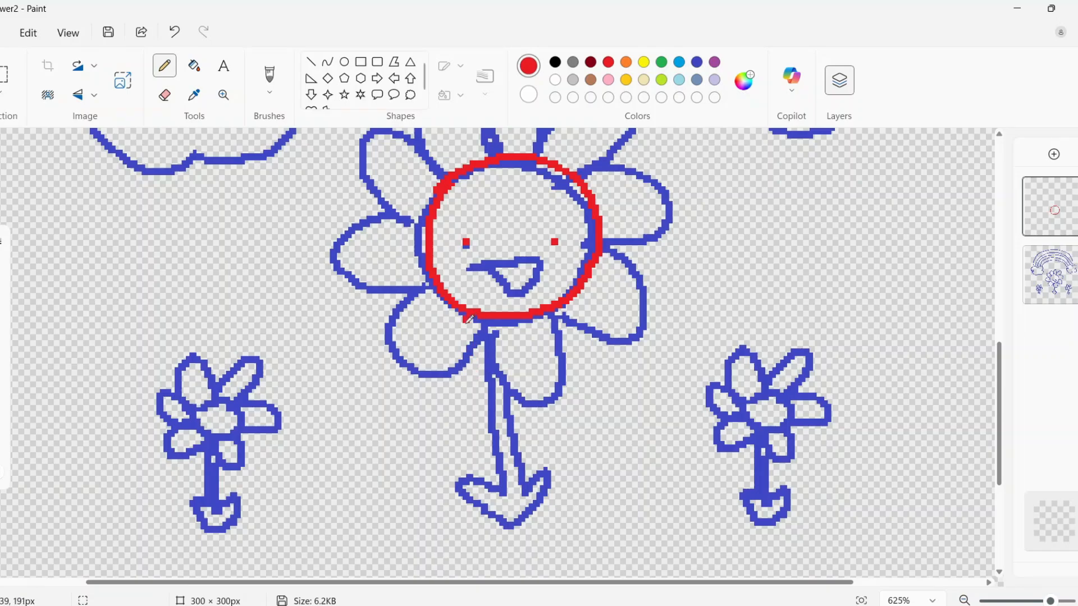
Step: Trace all the petals around the large flower's face in red
{"action": "mouse_move", "coordinate": [486, 321]}
{"action": "left_mouse_down"}
{"action": "mouse_move", "coordinate": [426, 367]}
{"action": "mouse_move", "coordinate": [419, 305]}
{"action": "mouse_move", "coordinate": [438, 287]}
{"action": "mouse_move", "coordinate": [369, 283]}
{"action": "mouse_move", "coordinate": [378, 225]}
{"action": "mouse_move", "coordinate": [430, 220]}
{"action": "mouse_move", "coordinate": [427, 260]}
{"action": "mouse_move", "coordinate": [380, 222]}
{"action": "mouse_move", "coordinate": [442, 189]}
{"action": "left_mouse_up"}
{"action": "scroll", "coordinate": [426, 219], "scroll_direction": "up", "scroll_amount": 1}
{"action": "scroll", "coordinate": [442, 190], "scroll_direction": "up", "scroll_amount": 3}
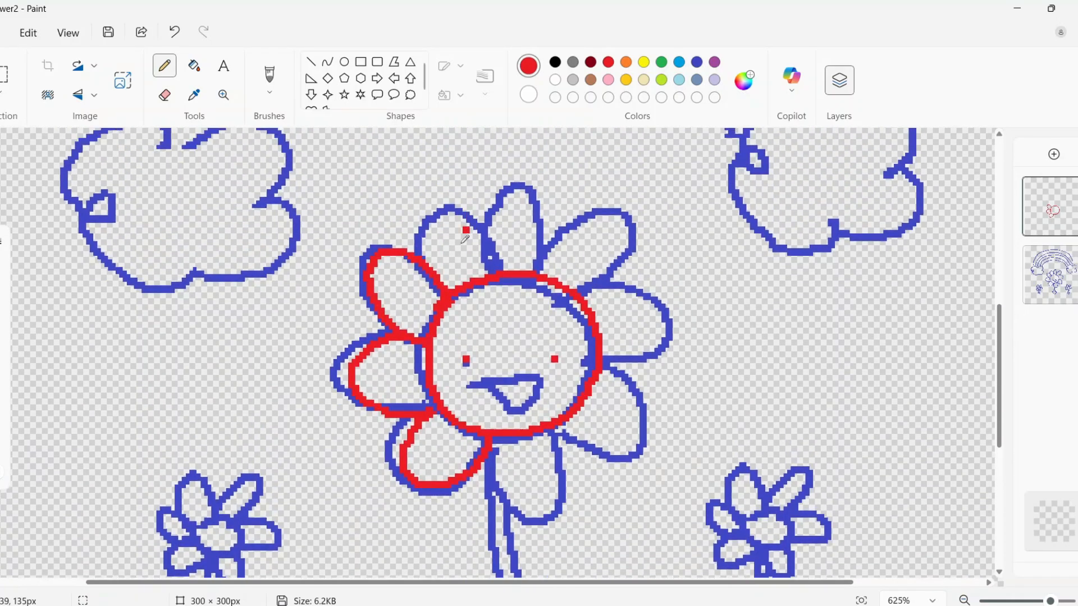
{"action": "mouse_move", "coordinate": [426, 255]}
{"action": "left_mouse_down"}
{"action": "mouse_move", "coordinate": [466, 206]}
{"action": "mouse_move", "coordinate": [507, 272]}
{"action": "mouse_move", "coordinate": [497, 227]}
{"action": "mouse_move", "coordinate": [541, 196]}
{"action": "mouse_move", "coordinate": [551, 279]}
{"action": "mouse_move", "coordinate": [603, 217]}
{"action": "mouse_move", "coordinate": [635, 259]}
{"action": "mouse_move", "coordinate": [581, 292]}
{"action": "mouse_move", "coordinate": [661, 313]}
{"action": "mouse_move", "coordinate": [596, 361]}
{"action": "left_mouse_up"}
{"action": "scroll", "coordinate": [596, 361], "scroll_direction": "down", "scroll_amount": 3}
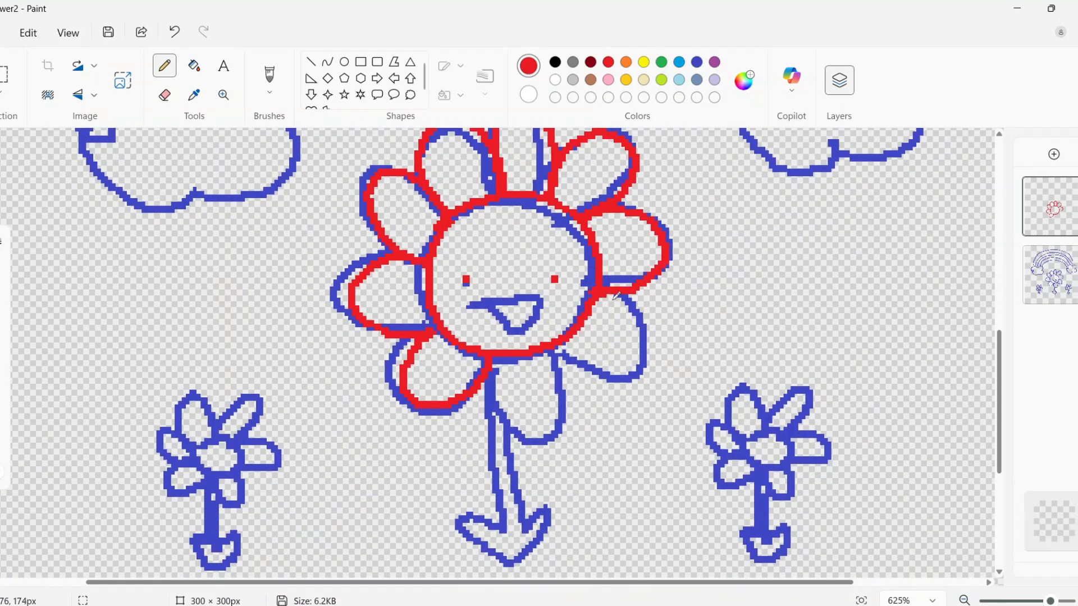
{"action": "mouse_move", "coordinate": [617, 296]}
{"action": "left_mouse_down"}
{"action": "mouse_move", "coordinate": [634, 364]}
{"action": "mouse_move", "coordinate": [568, 370]}
{"action": "mouse_move", "coordinate": [538, 358]}
{"action": "mouse_move", "coordinate": [565, 408]}
{"action": "mouse_move", "coordinate": [492, 368]}
{"action": "left_mouse_up"}
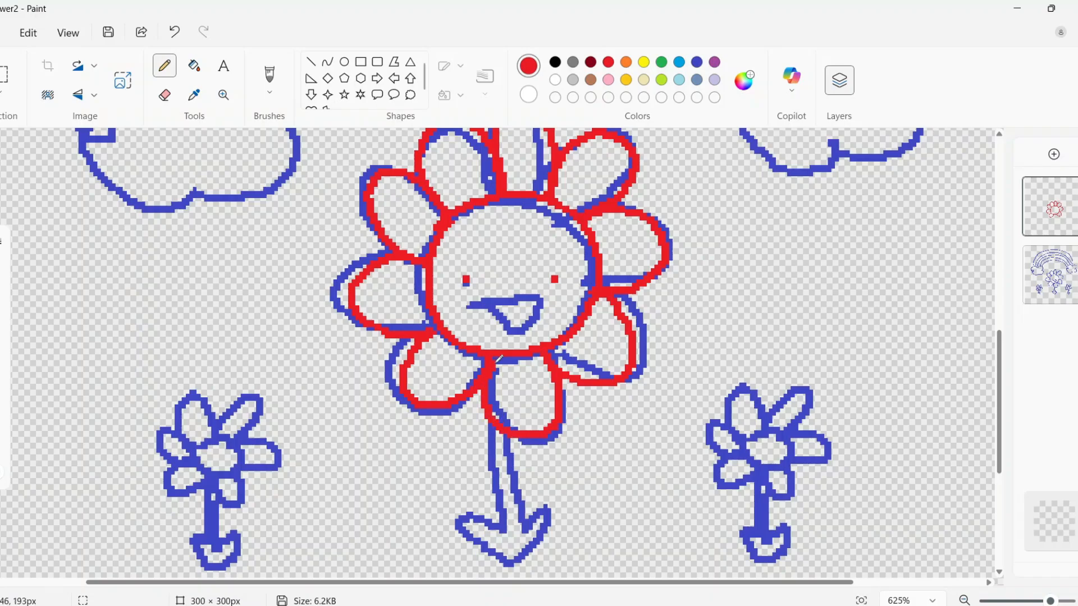
Step: Trace the large flower's stem and the pointed leaf shape at its base in red
{"action": "scroll", "coordinate": [499, 354], "scroll_direction": "down", "scroll_amount": 5}
{"action": "left_click_drag", "start_coordinate": [479, 160], "coordinate": [505, 262]}
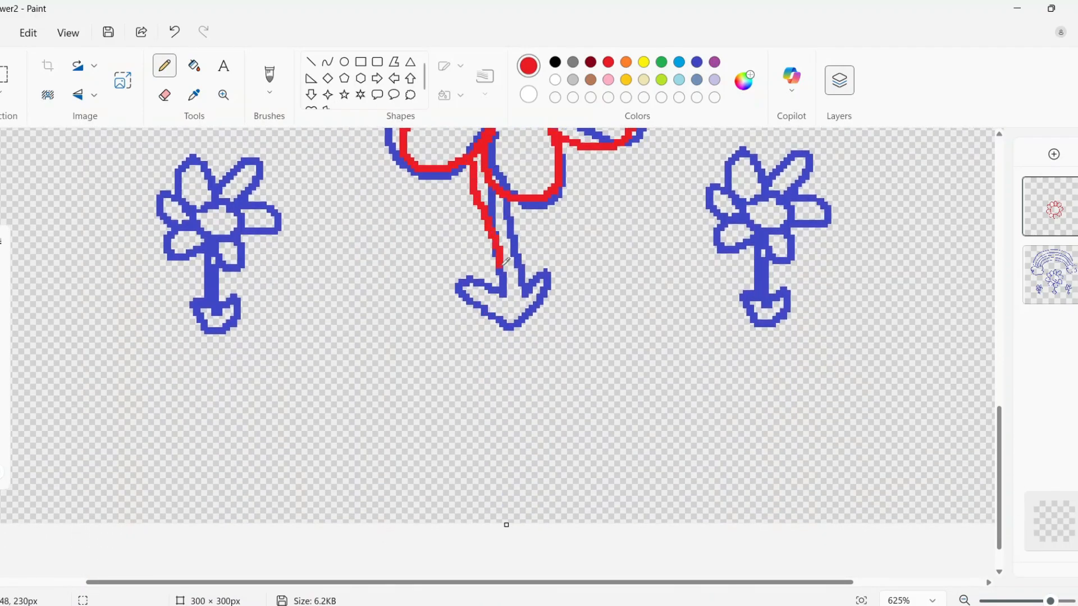
{"action": "key", "text": "ctrl+z"}
{"action": "mouse_move", "coordinate": [484, 149]}
{"action": "left_mouse_down"}
{"action": "mouse_move", "coordinate": [508, 270]}
{"action": "mouse_move", "coordinate": [508, 194]}
{"action": "mouse_move", "coordinate": [526, 271]}
{"action": "mouse_move", "coordinate": [554, 313]}
{"action": "left_mouse_up"}
{"action": "left_click_drag", "start_coordinate": [487, 290], "coordinate": [556, 313]}
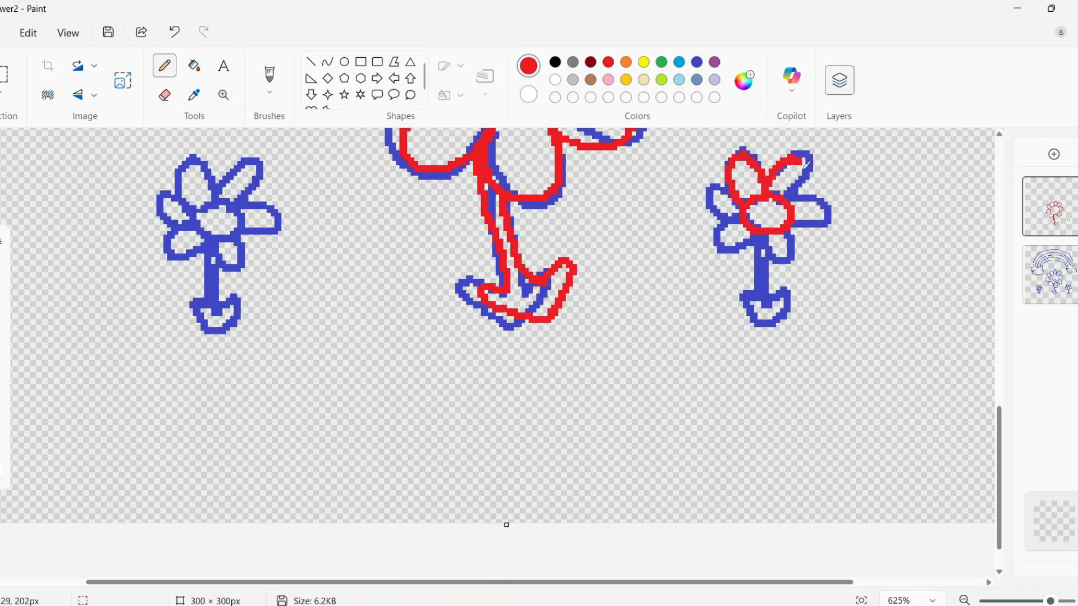
Step: Trace both small flowers in red, including their petals, centres, stems and leaves
{"action": "mouse_move", "coordinate": [817, 223]}
{"action": "left_mouse_down"}
{"action": "mouse_move", "coordinate": [750, 256]}
{"action": "mouse_move", "coordinate": [753, 226]}
{"action": "mouse_move", "coordinate": [739, 203]}
{"action": "left_mouse_up"}
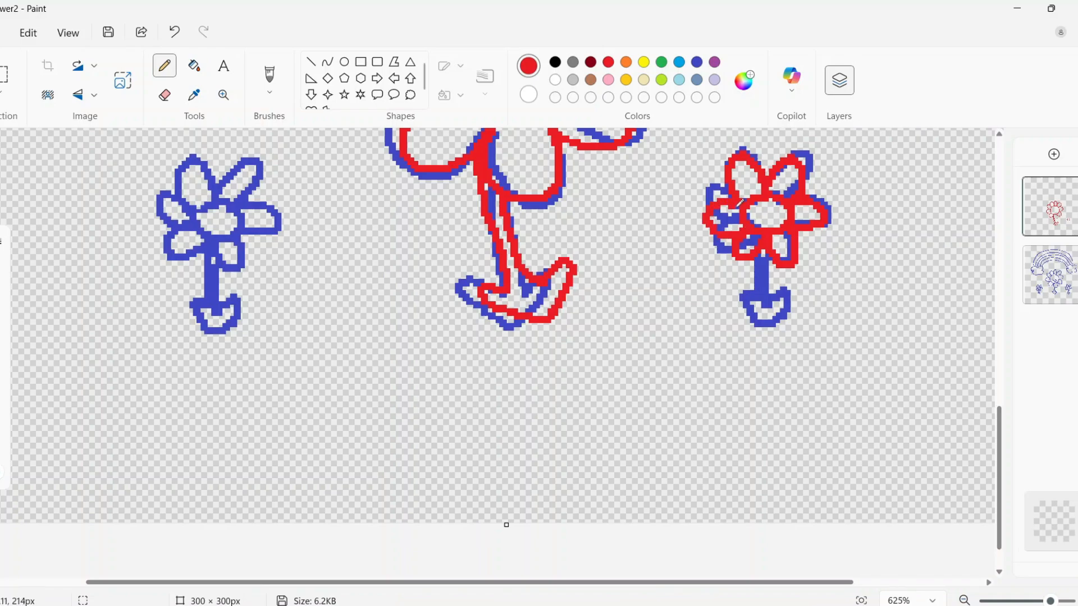
{"action": "mouse_move", "coordinate": [779, 263]}
{"action": "left_mouse_down"}
{"action": "mouse_move", "coordinate": [788, 301]}
{"action": "mouse_move", "coordinate": [803, 294]}
{"action": "mouse_move", "coordinate": [785, 329]}
{"action": "mouse_move", "coordinate": [755, 297]}
{"action": "left_mouse_up"}
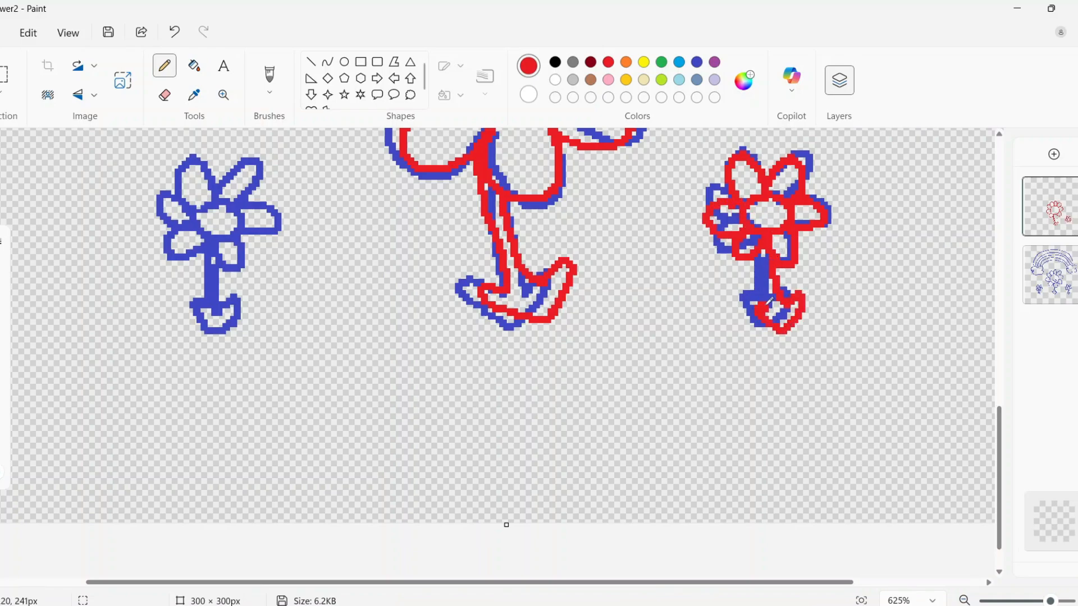
{"action": "mouse_move", "coordinate": [202, 206]}
{"action": "left_mouse_down"}
{"action": "mouse_move", "coordinate": [208, 234]}
{"action": "mouse_move", "coordinate": [215, 200]}
{"action": "mouse_move", "coordinate": [254, 167]}
{"action": "mouse_move", "coordinate": [233, 202]}
{"action": "mouse_move", "coordinate": [272, 226]}
{"action": "mouse_move", "coordinate": [241, 237]}
{"action": "mouse_move", "coordinate": [216, 263]}
{"action": "mouse_move", "coordinate": [205, 256]}
{"action": "mouse_move", "coordinate": [164, 225]}
{"action": "mouse_move", "coordinate": [199, 210]}
{"action": "mouse_move", "coordinate": [186, 169]}
{"action": "mouse_move", "coordinate": [204, 196]}
{"action": "mouse_move", "coordinate": [224, 297]}
{"action": "mouse_move", "coordinate": [243, 298]}
{"action": "mouse_move", "coordinate": [222, 336]}
{"action": "mouse_move", "coordinate": [202, 307]}
{"action": "mouse_move", "coordinate": [197, 256]}
{"action": "left_mouse_up"}
Step: Trace the outlines of both clouds in red
{"action": "scroll", "coordinate": [478, 200], "scroll_direction": "up", "scroll_amount": 5}
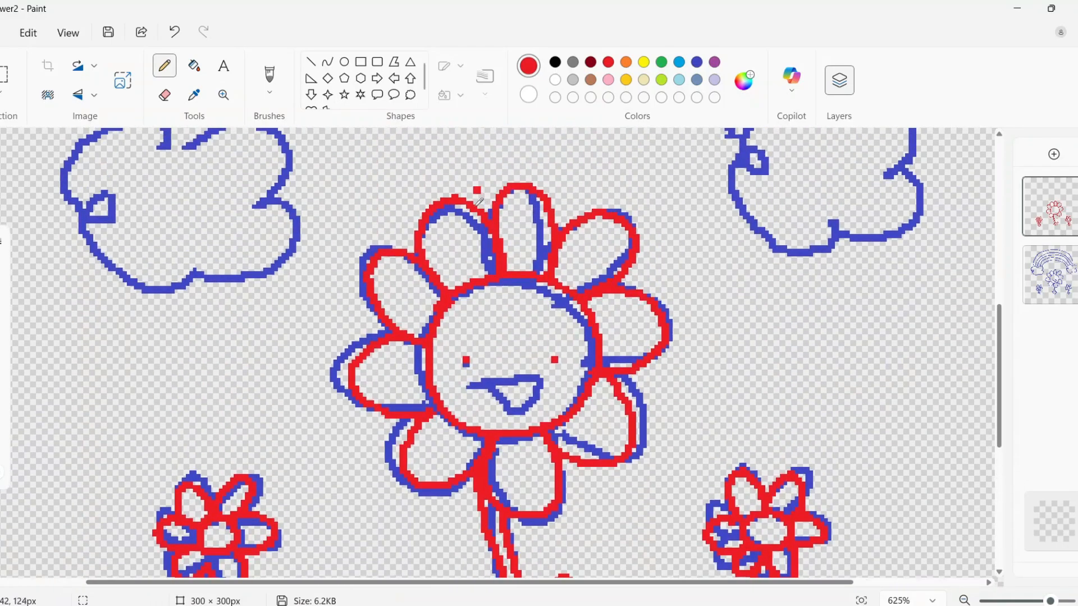
{"action": "scroll", "coordinate": [224, 247], "scroll_direction": "up", "scroll_amount": 5}
{"action": "scroll", "coordinate": [256, 277], "scroll_direction": "down", "scroll_amount": 3}
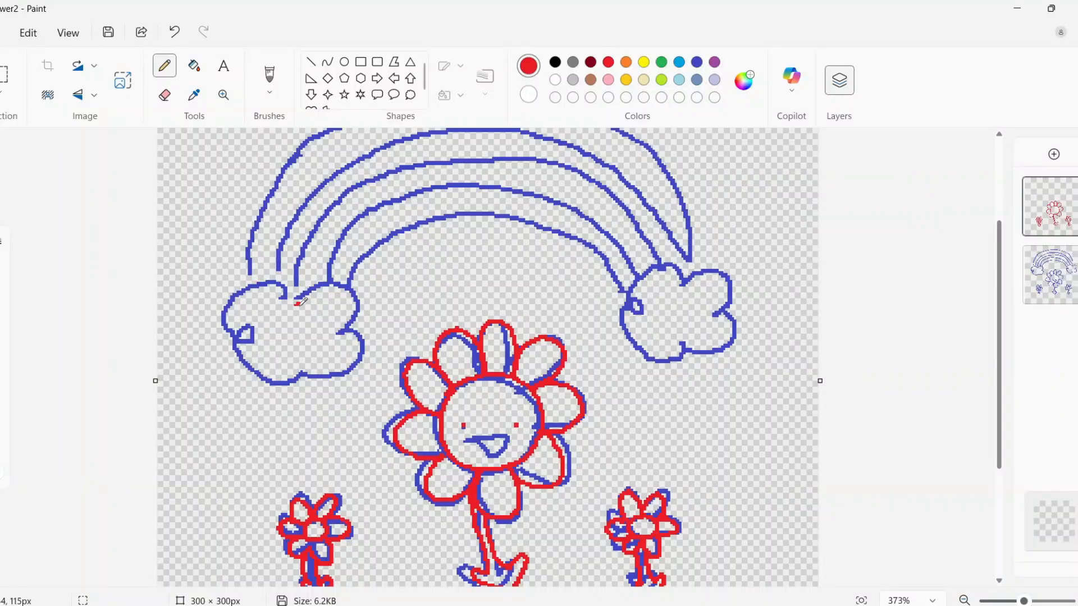
{"action": "mouse_move", "coordinate": [297, 304]}
{"action": "left_mouse_down"}
{"action": "mouse_move", "coordinate": [358, 297]}
{"action": "mouse_move", "coordinate": [335, 327]}
{"action": "mouse_move", "coordinate": [345, 370]}
{"action": "mouse_move", "coordinate": [240, 360]}
{"action": "mouse_move", "coordinate": [246, 287]}
{"action": "mouse_move", "coordinate": [281, 307]}
{"action": "mouse_move", "coordinate": [300, 285]}
{"action": "left_mouse_up"}
{"action": "left_click", "coordinate": [342, 260]}
{"action": "mouse_move", "coordinate": [692, 274]}
{"action": "left_mouse_down"}
{"action": "mouse_move", "coordinate": [709, 315]}
{"action": "mouse_move", "coordinate": [735, 330]}
{"action": "mouse_move", "coordinate": [657, 361]}
{"action": "mouse_move", "coordinate": [624, 303]}
{"action": "left_mouse_up"}
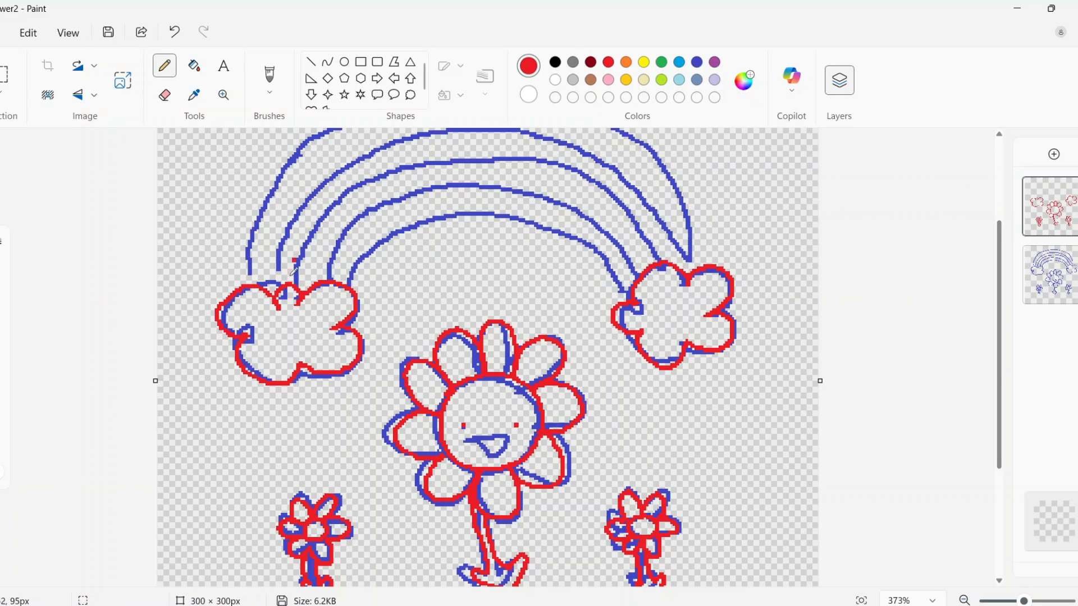
{"action": "scroll", "coordinate": [293, 269], "scroll_direction": "up", "scroll_amount": 2}
{"action": "left_click_drag", "start_coordinate": [262, 312], "coordinate": [337, 246]}
{"action": "left_click", "coordinate": [337, 232]}
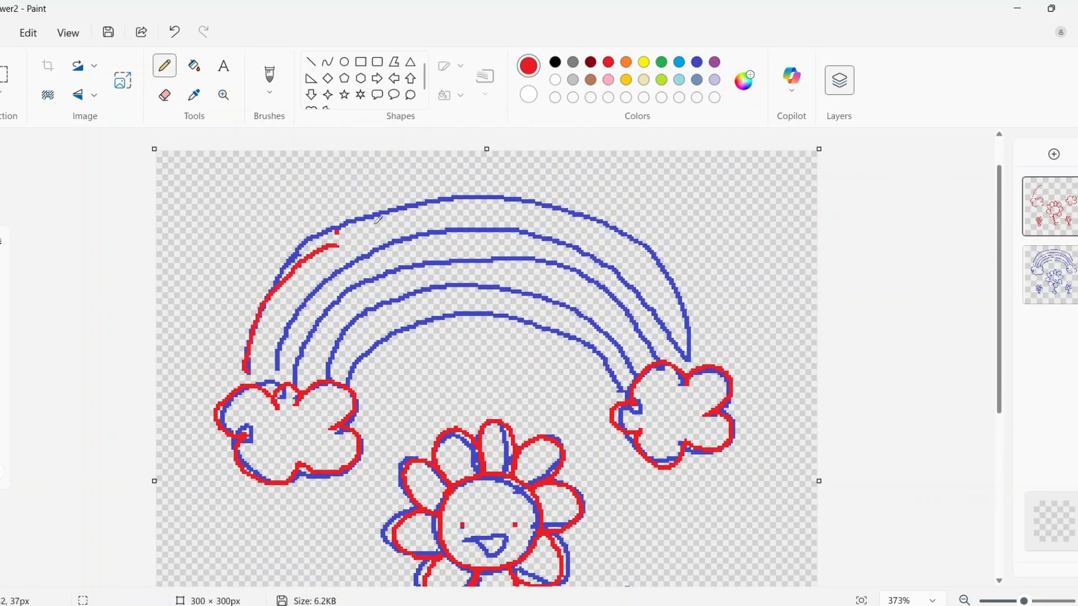
{"action": "key", "text": "ctrl+z"}
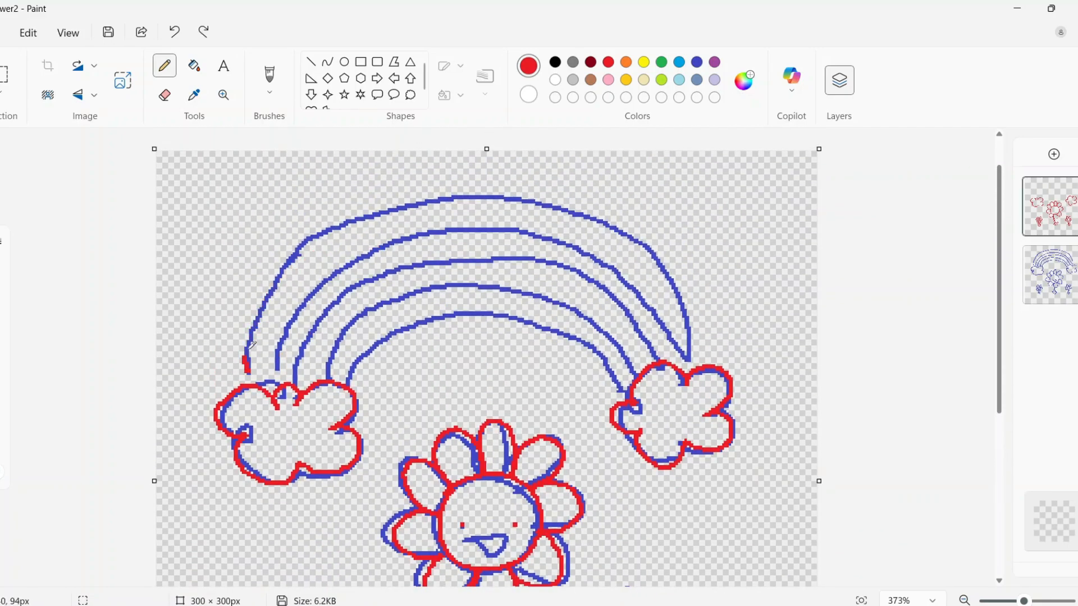
{"action": "mouse_move", "coordinate": [251, 344]}
{"action": "left_mouse_down"}
{"action": "mouse_move", "coordinate": [280, 272]}
{"action": "mouse_move", "coordinate": [348, 228]}
{"action": "left_mouse_up"}
{"action": "mouse_move", "coordinate": [288, 262]}
{"action": "left_mouse_down"}
{"action": "mouse_move", "coordinate": [304, 244]}
{"action": "mouse_move", "coordinate": [385, 210]}
{"action": "mouse_move", "coordinate": [495, 207]}
{"action": "left_mouse_up"}
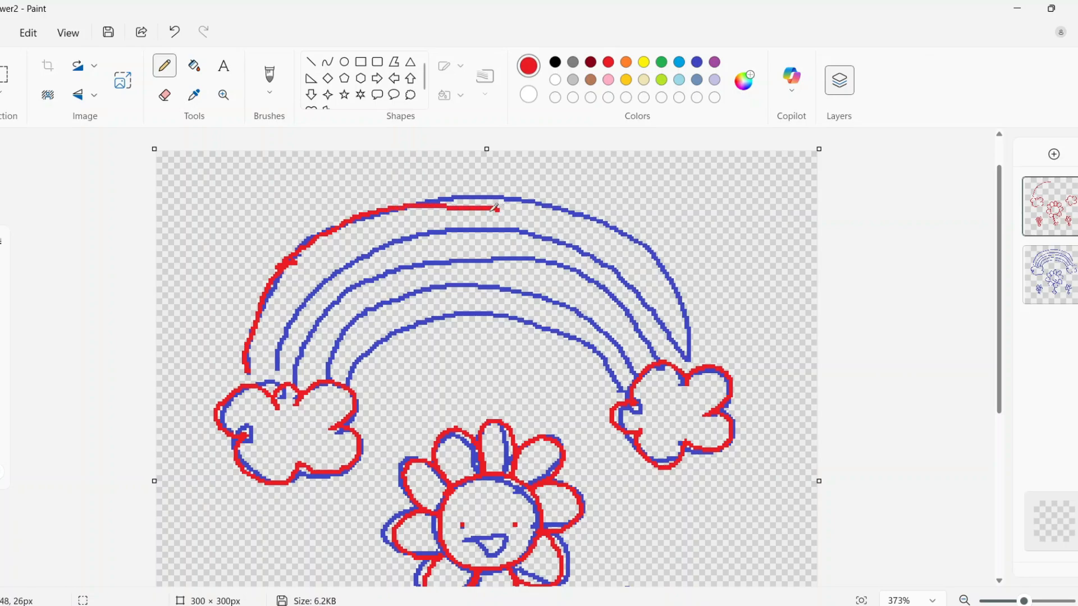
{"action": "key", "text": "ctrl+z"}
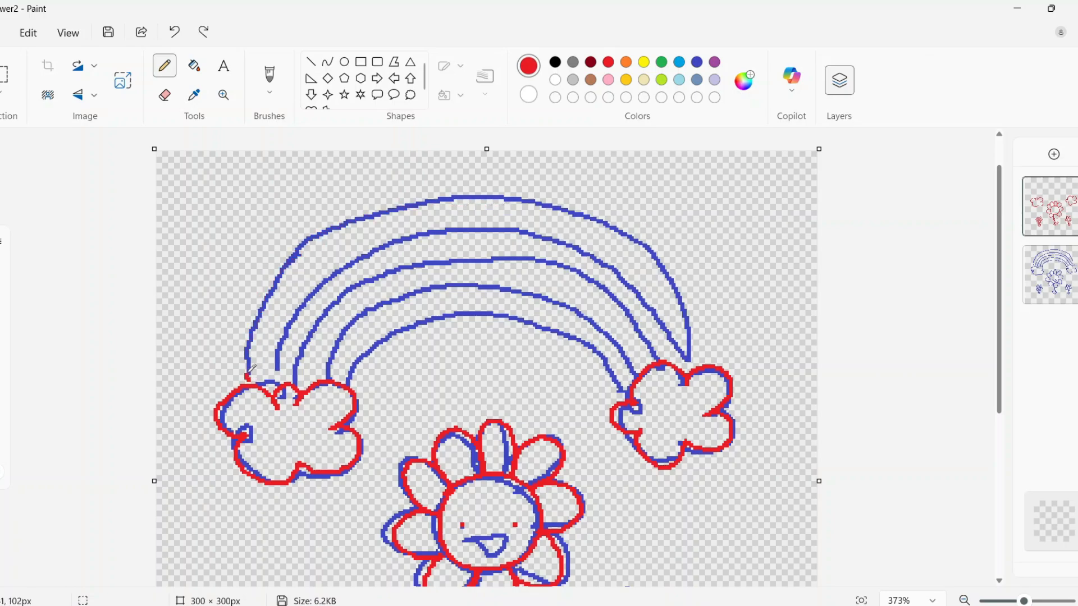
Step: Trace the five rainbow arcs in red from one cloud to the other, working from the outermost to the innermost
{"action": "mouse_move", "coordinate": [251, 369]}
{"action": "left_mouse_down"}
{"action": "mouse_move", "coordinate": [259, 312]}
{"action": "mouse_move", "coordinate": [289, 265]}
{"action": "mouse_move", "coordinate": [364, 224]}
{"action": "mouse_move", "coordinate": [517, 195]}
{"action": "left_mouse_up"}
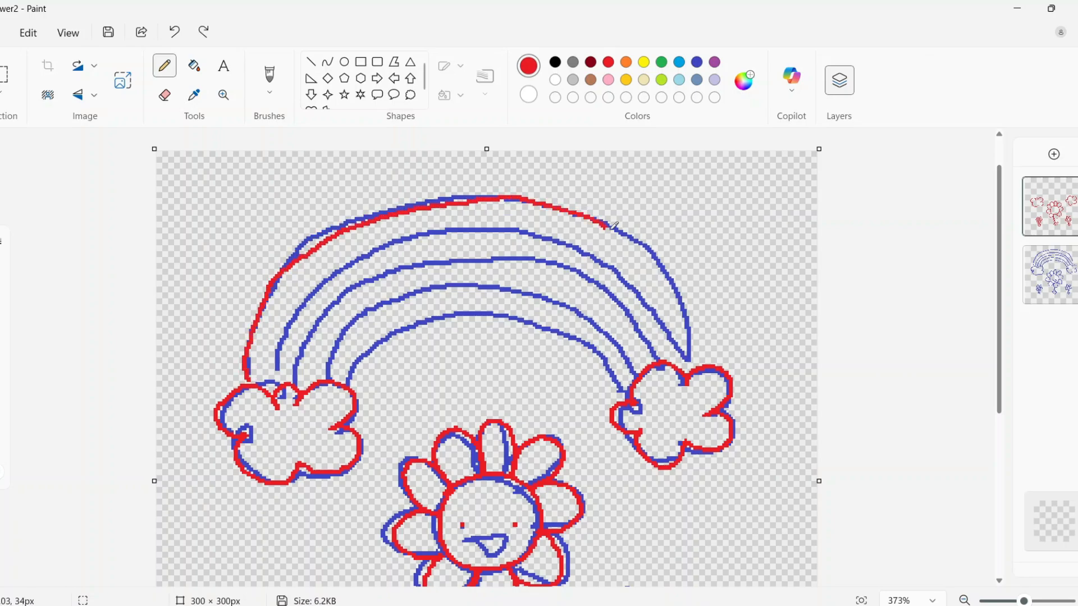
{"action": "mouse_move", "coordinate": [613, 225]}
{"action": "left_mouse_down"}
{"action": "mouse_move", "coordinate": [671, 298]}
{"action": "mouse_move", "coordinate": [687, 357]}
{"action": "left_mouse_up"}
{"action": "left_click", "coordinate": [540, 314]}
{"action": "mouse_move", "coordinate": [279, 376]}
{"action": "left_mouse_down"}
{"action": "mouse_move", "coordinate": [321, 281]}
{"action": "mouse_move", "coordinate": [386, 245]}
{"action": "mouse_move", "coordinate": [479, 223]}
{"action": "mouse_move", "coordinate": [594, 251]}
{"action": "mouse_move", "coordinate": [637, 283]}
{"action": "mouse_move", "coordinate": [680, 359]}
{"action": "left_mouse_up"}
{"action": "left_click", "coordinate": [436, 223]}
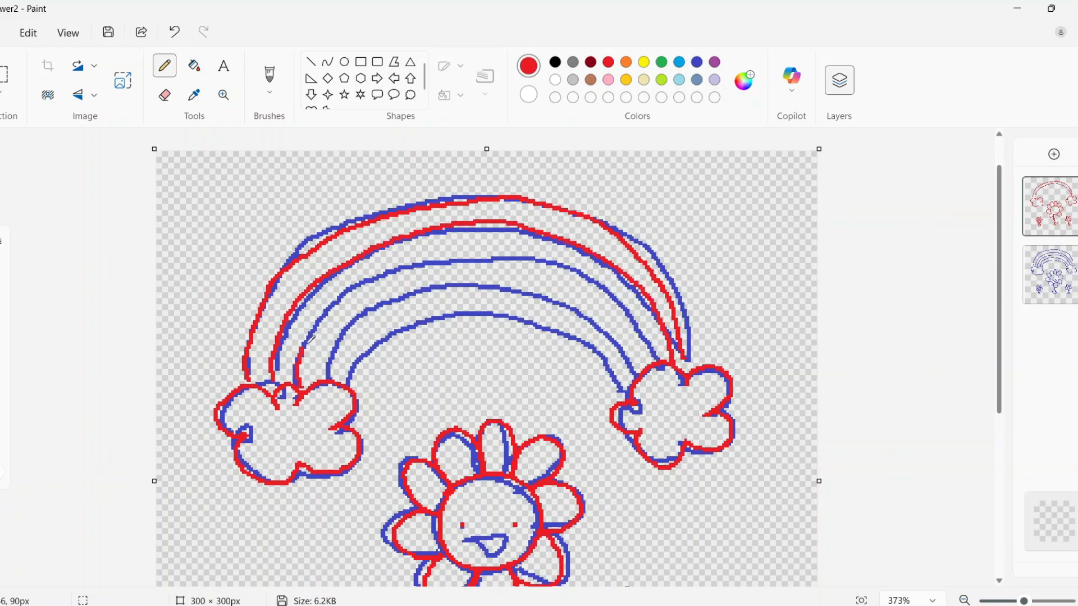
{"action": "mouse_move", "coordinate": [425, 262]}
{"action": "left_mouse_down"}
{"action": "mouse_move", "coordinate": [507, 253]}
{"action": "mouse_move", "coordinate": [565, 261]}
{"action": "mouse_move", "coordinate": [612, 285]}
{"action": "mouse_move", "coordinate": [647, 330]}
{"action": "left_mouse_up"}
{"action": "mouse_move", "coordinate": [331, 374]}
{"action": "left_mouse_down"}
{"action": "mouse_move", "coordinate": [365, 315]}
{"action": "mouse_move", "coordinate": [512, 279]}
{"action": "mouse_move", "coordinate": [584, 310]}
{"action": "mouse_move", "coordinate": [628, 347]}
{"action": "mouse_move", "coordinate": [639, 371]}
{"action": "left_mouse_up"}
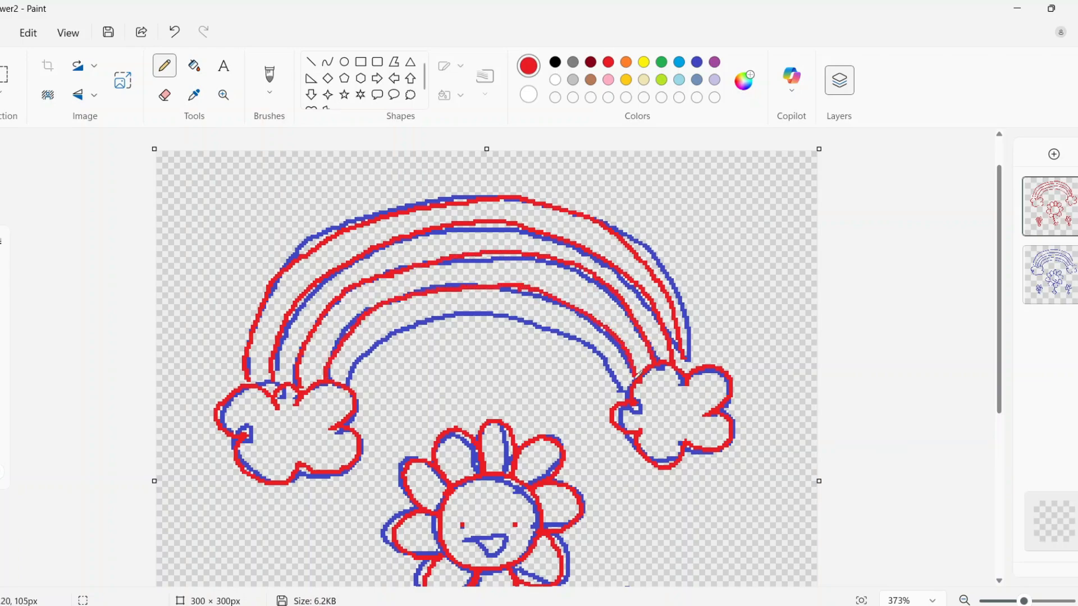
{"action": "mouse_move", "coordinate": [348, 379]}
{"action": "left_mouse_down"}
{"action": "mouse_move", "coordinate": [393, 339]}
{"action": "mouse_move", "coordinate": [473, 315]}
{"action": "mouse_move", "coordinate": [548, 324]}
{"action": "left_mouse_up"}
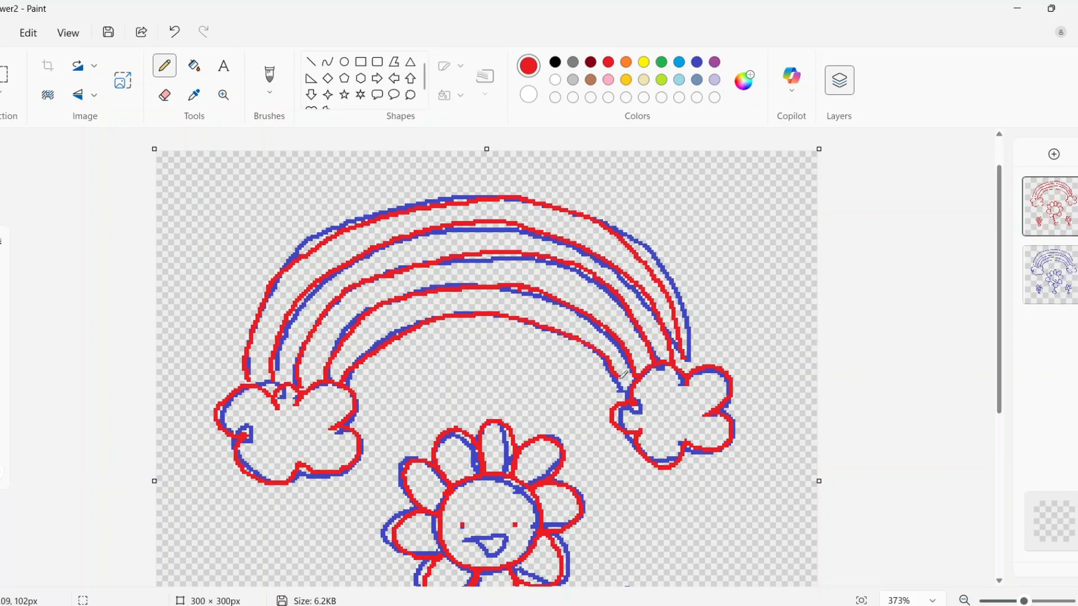
Step: Trace the mouth on the large flower's face in red
{"action": "scroll", "coordinate": [753, 320], "scroll_direction": "down", "scroll_amount": 5}
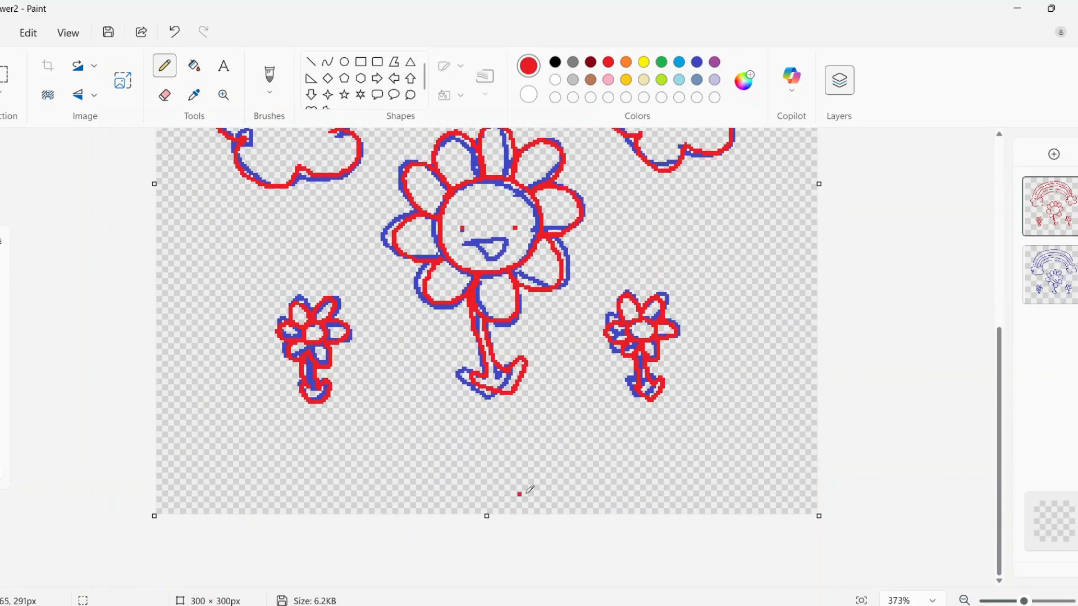
{"action": "scroll", "coordinate": [497, 278], "scroll_direction": "up", "scroll_amount": 4}
{"action": "mouse_move", "coordinate": [497, 279]}
{"action": "left_mouse_down"}
{"action": "mouse_move", "coordinate": [584, 261]}
{"action": "mouse_move", "coordinate": [545, 300]}
{"action": "mouse_move", "coordinate": [525, 277]}
{"action": "left_mouse_up"}
Step: Delete the layer with the blue outlines, keeping only the red tracing
{"action": "scroll", "coordinate": [715, 356], "scroll_direction": "down", "scroll_amount": 5}
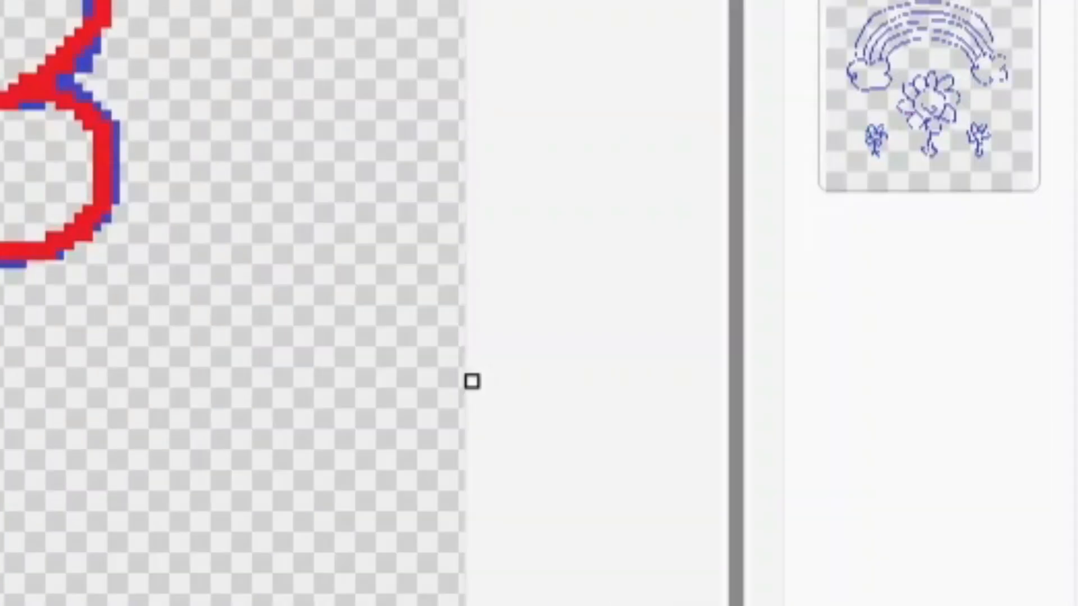
{"action": "scroll", "coordinate": [370, 337], "scroll_direction": "up", "scroll_amount": 3}
{"action": "scroll", "coordinate": [360, 303], "scroll_direction": "down", "scroll_amount": 3}
{"action": "right_click", "coordinate": [920, 101]}
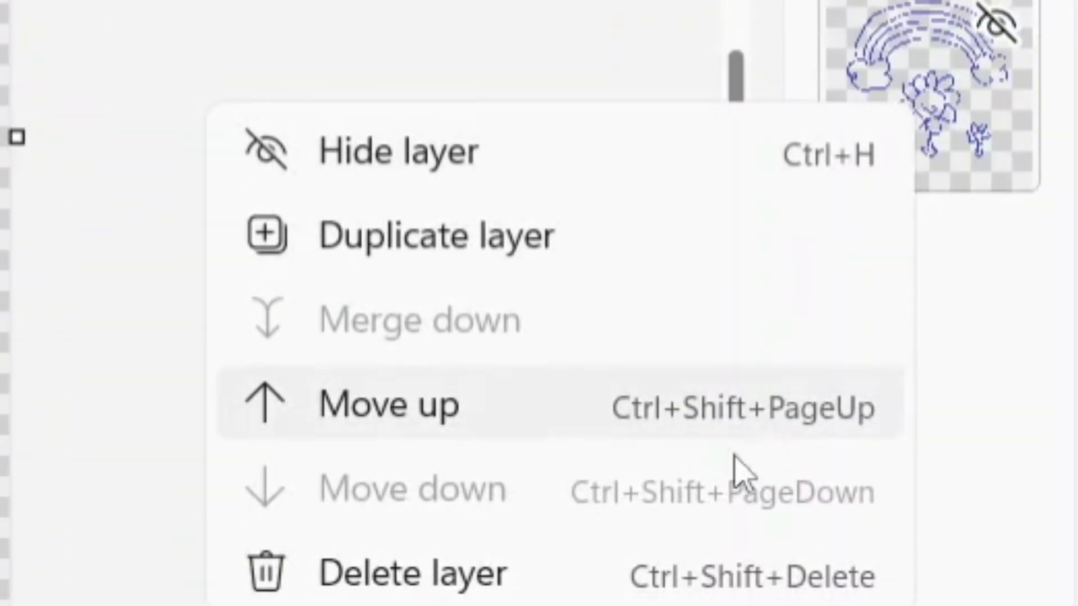
{"action": "left_click", "coordinate": [647, 564]}
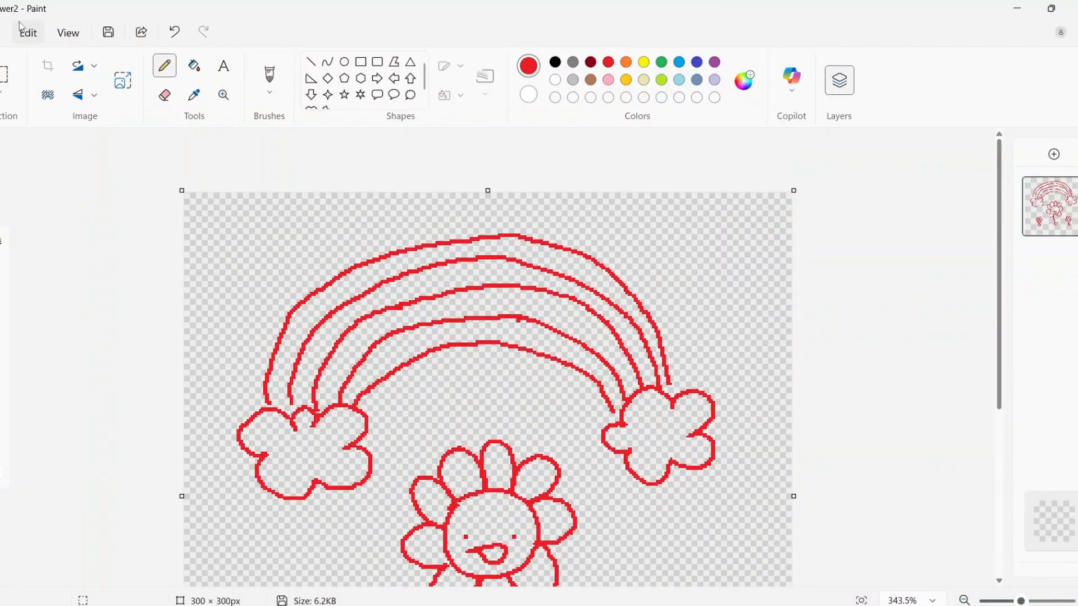
Step: Save the traced drawing as flower2 and open the flower1 file
{"action": "left_click", "coordinate": [9, 33]}
{"action": "left_click", "coordinate": [121, 324]}
{"action": "scroll", "coordinate": [360, 354], "scroll_direction": "down", "scroll_amount": 3, "text": "ctrl"}
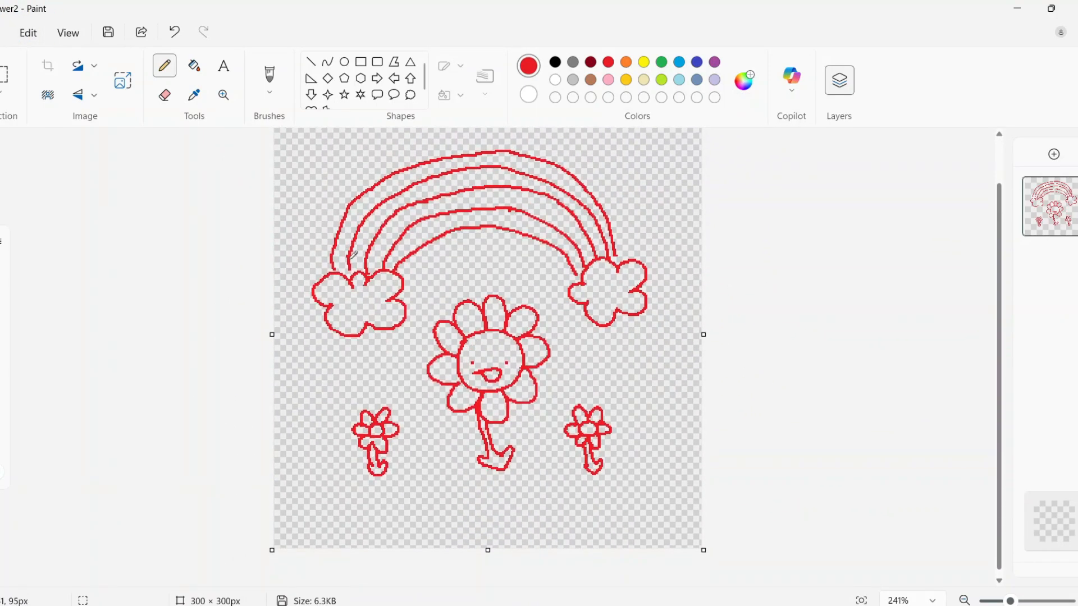
{"action": "left_click", "coordinate": [4, 32]}
{"action": "left_click", "coordinate": [31, 79]}
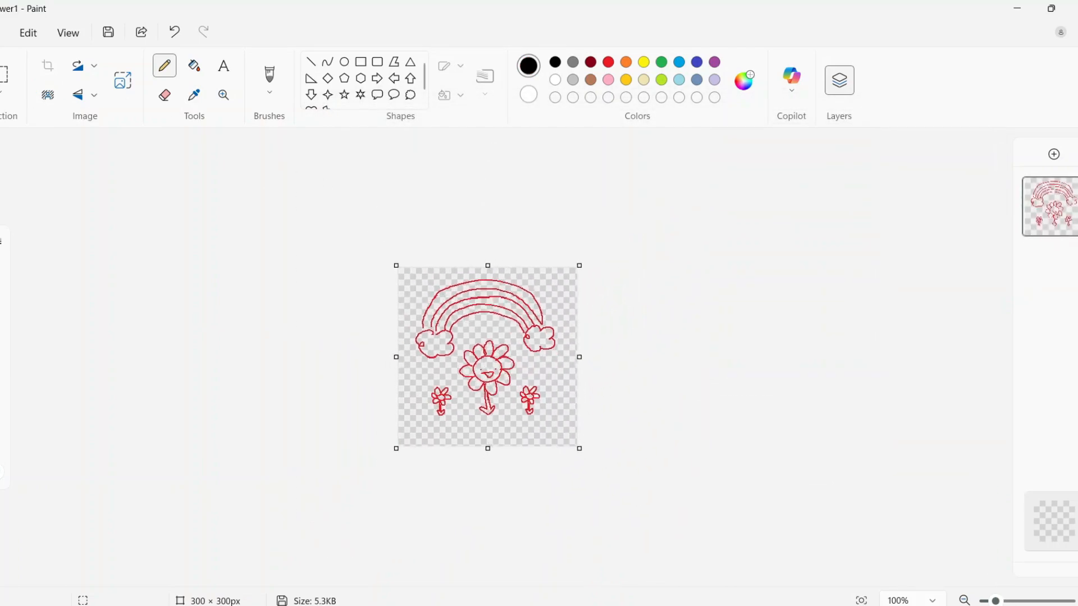
Step: Save a copy of the flower1 drawing as a PNG named flower3
{"action": "left_click", "coordinate": [2, 34]}
{"action": "mouse_move", "coordinate": [57, 177]}
{"action": "left_click", "coordinate": [203, 190]}
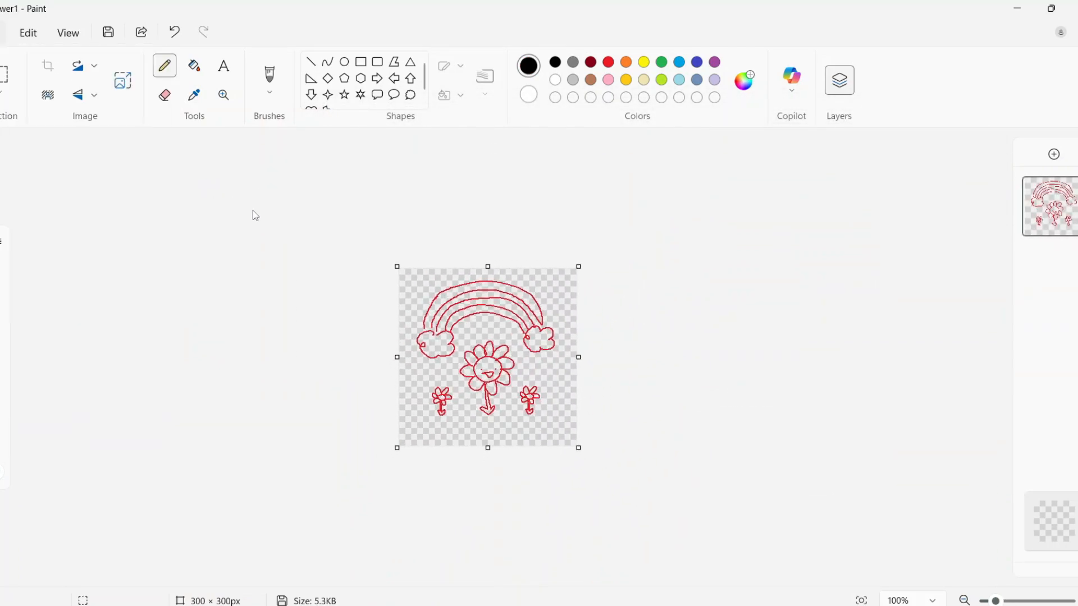
{"action": "left_click", "coordinate": [666, 235]}
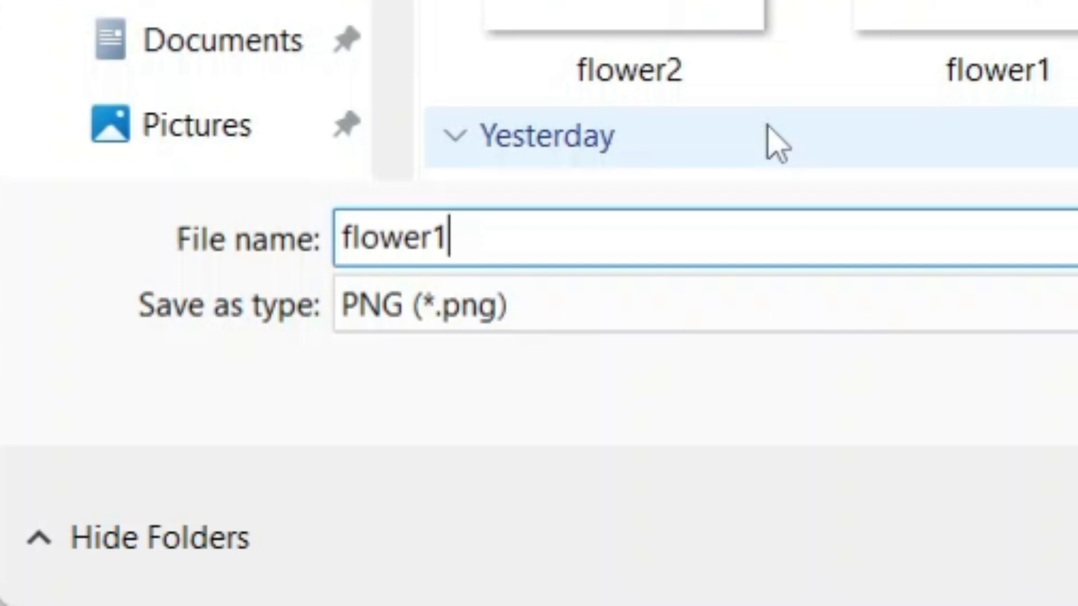
{"action": "key", "text": "BackSpace"}
{"action": "type", "text": "3"}
{"action": "key", "text": "Return"}
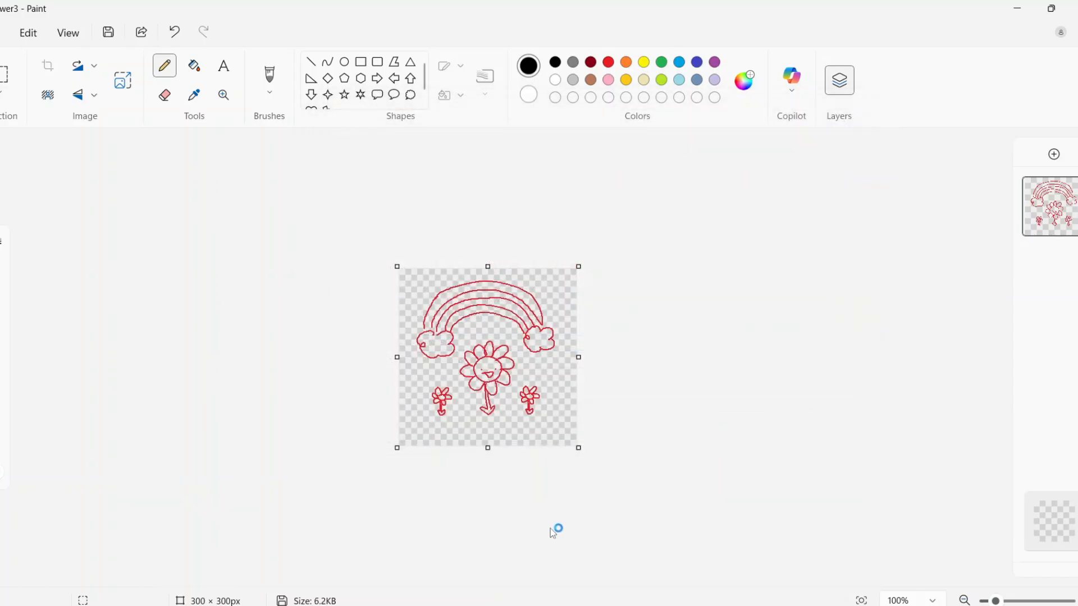
Step: Recolour the large flower's petal, head and stem outlines indigo blue with the Fill tool
{"action": "scroll", "coordinate": [552, 530], "scroll_direction": "up", "scroll_amount": 6, "text": "ctrl"}
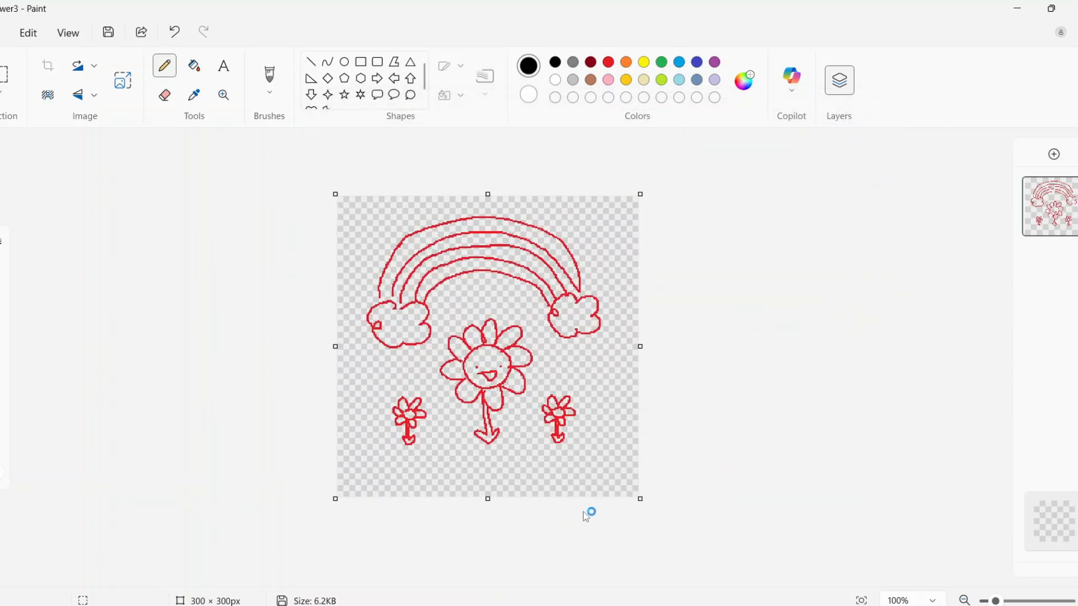
{"action": "scroll", "coordinate": [868, 189], "scroll_direction": "down", "scroll_amount": 1, "text": "ctrl"}
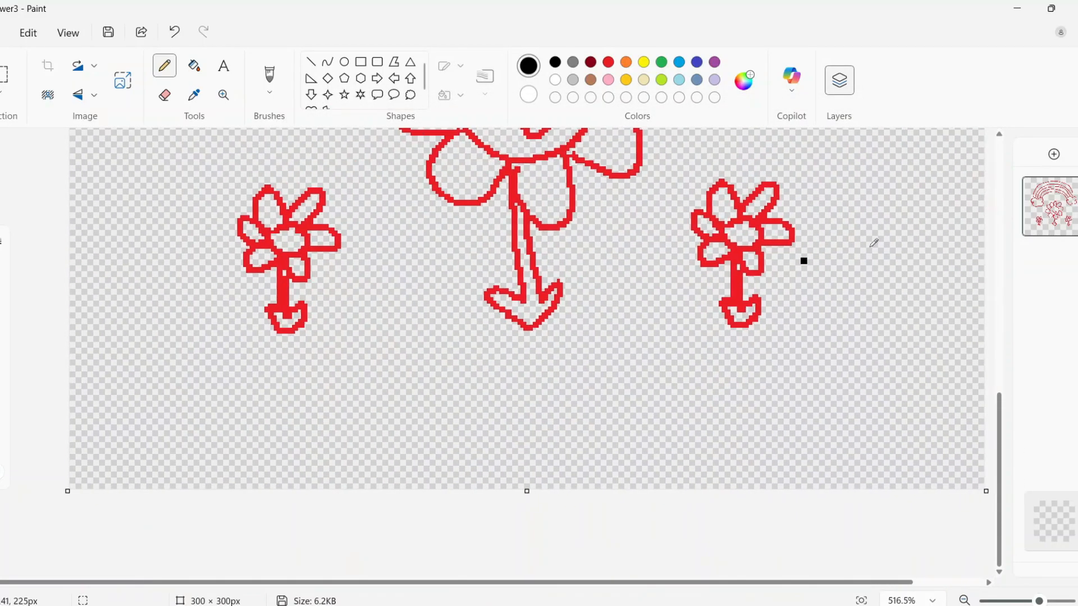
{"action": "scroll", "coordinate": [870, 240], "scroll_direction": "up", "scroll_amount": 3}
{"action": "left_click", "coordinate": [194, 66]}
{"action": "left_click", "coordinate": [696, 63]}
{"action": "scroll", "coordinate": [543, 179], "scroll_direction": "up", "scroll_amount": 1}
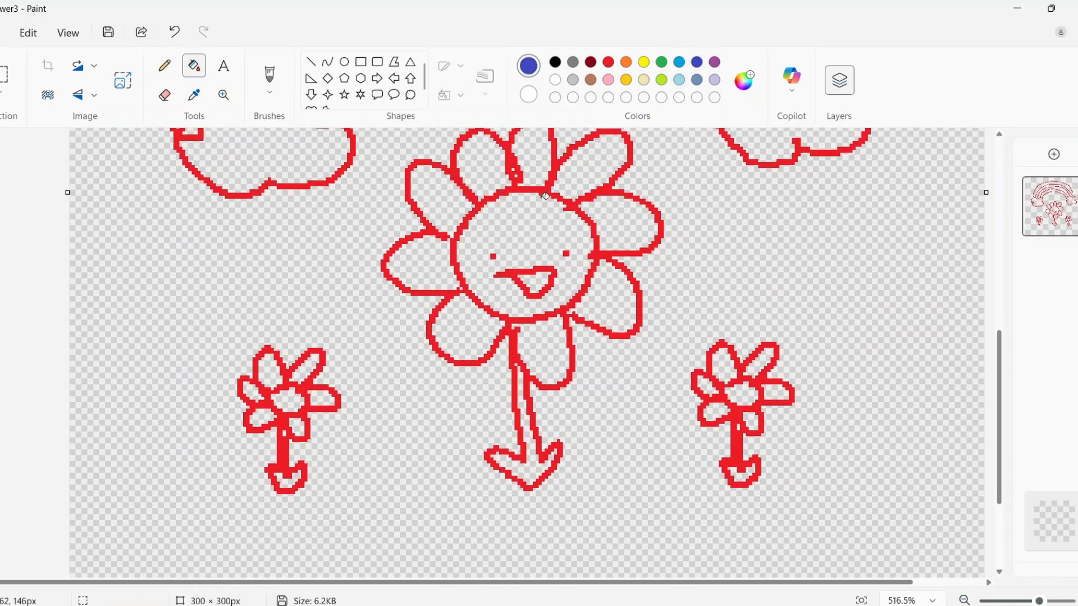
{"action": "left_click", "coordinate": [545, 202]}
Step: Recolour the large flower's mouth and eyes indigo blue, undoing any misplaced fill
{"action": "scroll", "coordinate": [548, 253], "scroll_direction": "down", "scroll_amount": 4}
{"action": "scroll", "coordinate": [565, 220], "scroll_direction": "up", "scroll_amount": 4, "text": "ctrl"}
{"action": "scroll", "coordinate": [567, 215], "scroll_direction": "up", "scroll_amount": 3, "text": "ctrl"}
{"action": "scroll", "coordinate": [561, 236], "scroll_direction": "up", "scroll_amount": 3}
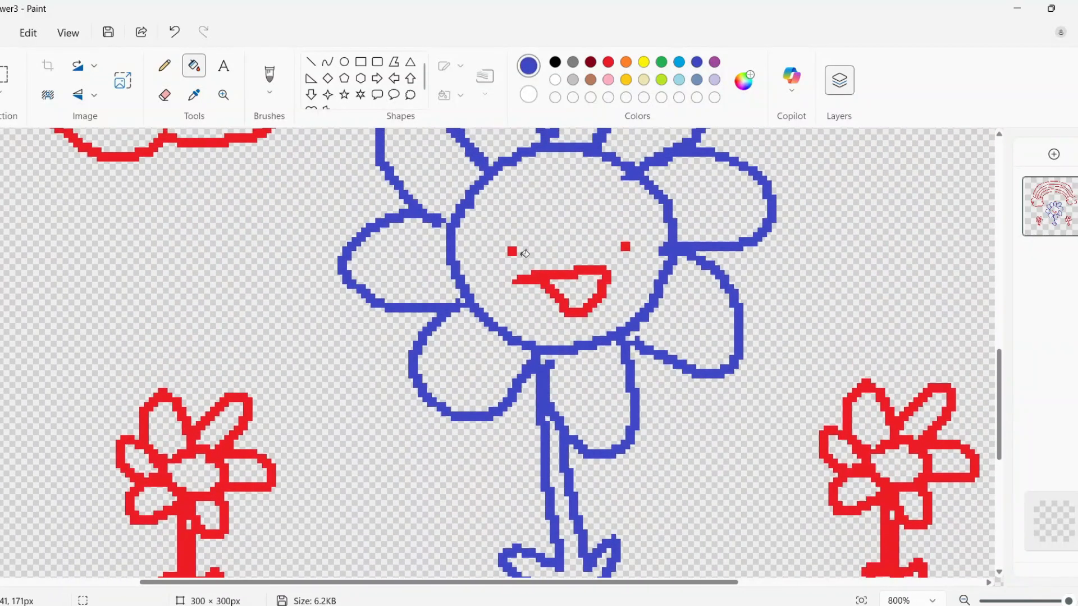
{"action": "left_click", "coordinate": [557, 272]}
{"action": "key", "text": "ctrl+z"}
Step: Recolour the outlines of both small flowers beside the large flower indigo blue
{"action": "scroll", "coordinate": [681, 320], "scroll_direction": "right", "scroll_amount": 3}
{"action": "scroll", "coordinate": [707, 230], "scroll_direction": "down", "scroll_amount": 4}
{"action": "scroll", "coordinate": [707, 230], "scroll_direction": "right", "scroll_amount": 3}
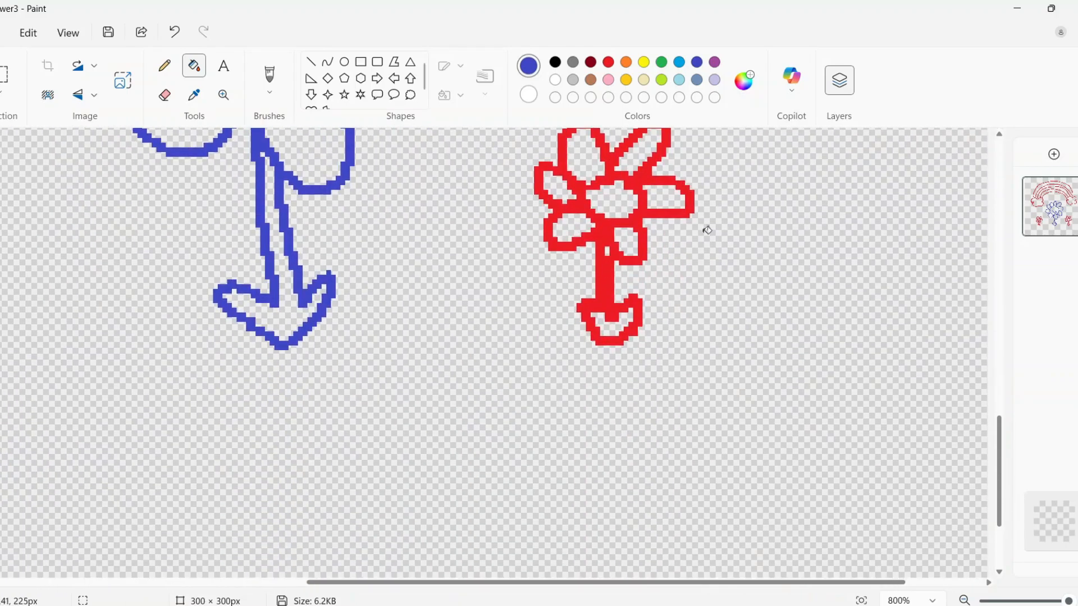
{"action": "scroll", "coordinate": [615, 256], "scroll_direction": "up", "scroll_amount": 4}
{"action": "scroll", "coordinate": [465, 348], "scroll_direction": "left", "scroll_amount": 5}
{"action": "scroll", "coordinate": [466, 348], "scroll_direction": "down", "scroll_amount": 2}
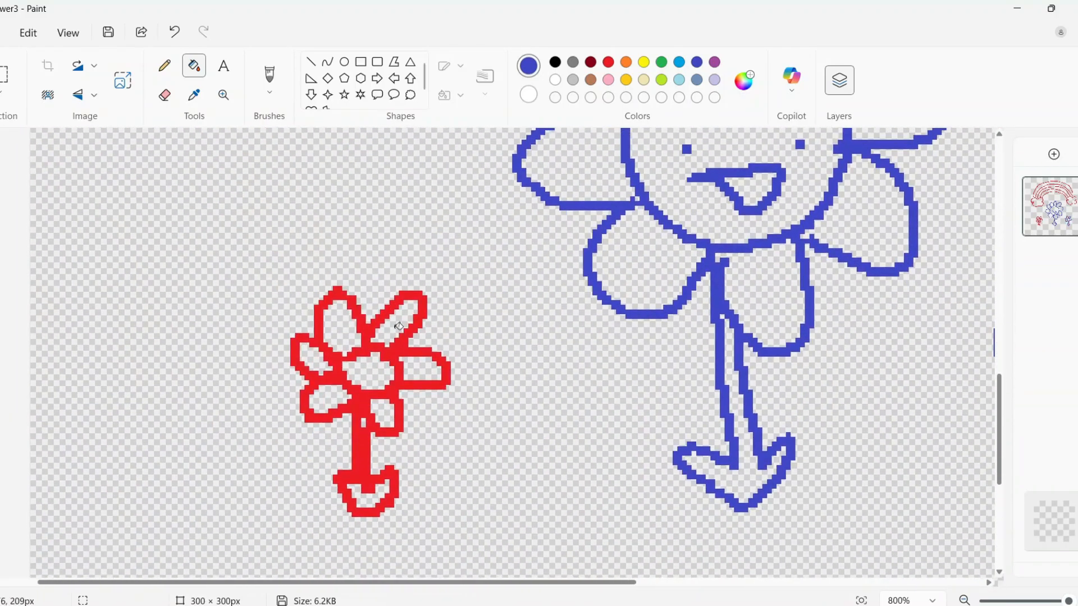
{"action": "scroll", "coordinate": [363, 332], "scroll_direction": "down", "scroll_amount": 1}
{"action": "left_click", "coordinate": [363, 328]}
Step: Recolour all the rainbow arcs and both cloud outlines indigo blue
{"action": "scroll", "coordinate": [354, 331], "scroll_direction": "up", "scroll_amount": 10}
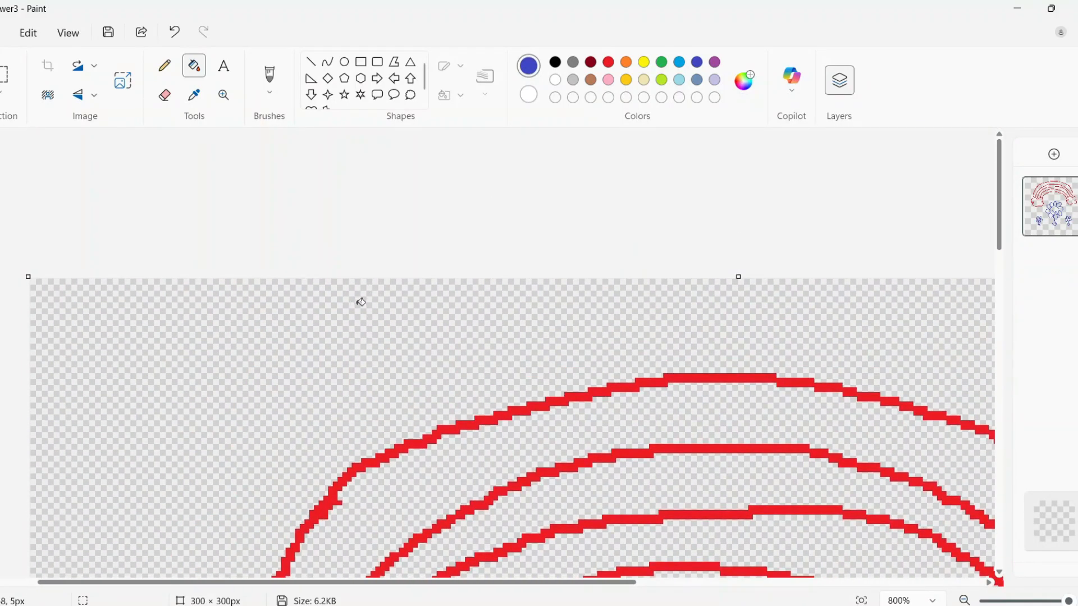
{"action": "scroll", "coordinate": [361, 303], "scroll_direction": "down", "scroll_amount": 3}
{"action": "scroll", "coordinate": [268, 337], "scroll_direction": "down", "scroll_amount": 3}
{"action": "left_click", "coordinate": [386, 314]}
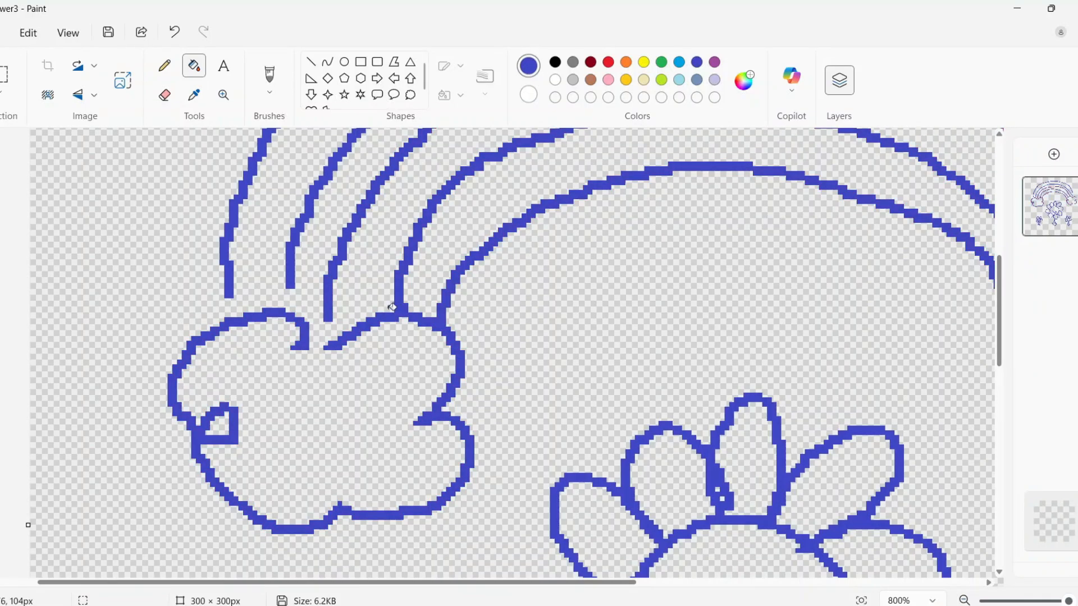
{"action": "scroll", "coordinate": [341, 306], "scroll_direction": "up", "scroll_amount": 3}
{"action": "scroll", "coordinate": [560, 359], "scroll_direction": "down", "scroll_amount": 2}
{"action": "scroll", "coordinate": [560, 359], "scroll_direction": "down", "scroll_amount": 3}
{"action": "scroll", "coordinate": [494, 337], "scroll_direction": "up", "scroll_amount": 2}
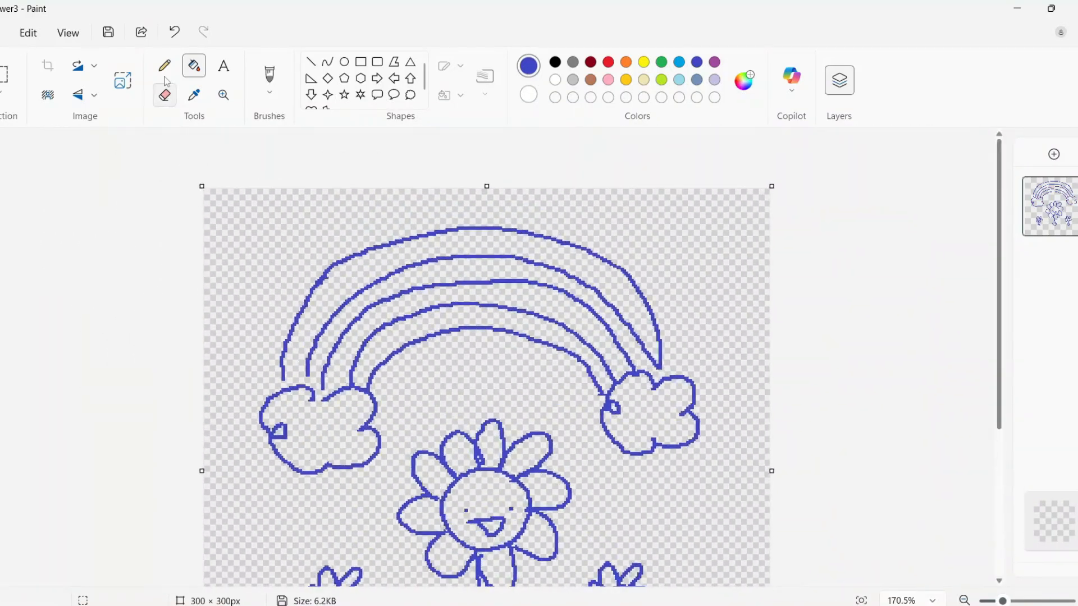
{"action": "scroll", "coordinate": [494, 337], "scroll_direction": "down", "scroll_amount": 2}
Step: Add a new layer for tracing and set the Pencil tool to red
{"action": "left_click", "coordinate": [164, 66]}
{"action": "left_click", "coordinate": [608, 61]}
{"action": "left_click", "coordinate": [1054, 154]}
Step: Trace the outline of the cloud at the rainbow's right end in red on the new layer
{"action": "scroll", "coordinate": [772, 281], "scroll_direction": "up", "scroll_amount": 2}
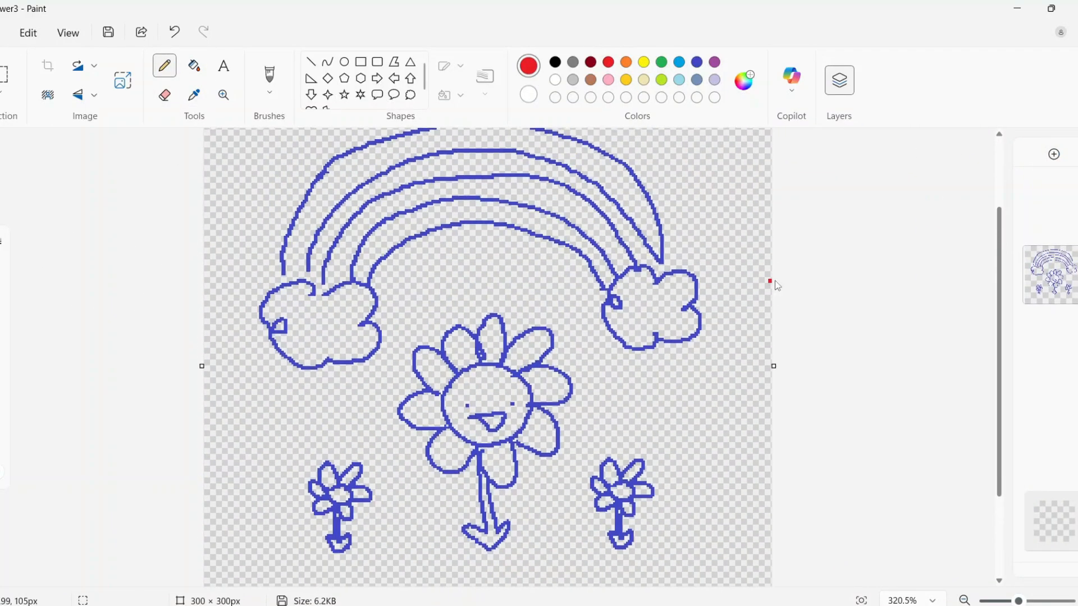
{"action": "scroll", "coordinate": [726, 268], "scroll_direction": "up", "scroll_amount": 3}
{"action": "mouse_move", "coordinate": [616, 234]}
{"action": "left_mouse_down"}
{"action": "mouse_move", "coordinate": [667, 188]}
{"action": "mouse_move", "coordinate": [699, 209]}
{"action": "mouse_move", "coordinate": [776, 211]}
{"action": "left_mouse_up"}
{"action": "left_click_drag", "start_coordinate": [756, 255], "coordinate": [739, 324]}
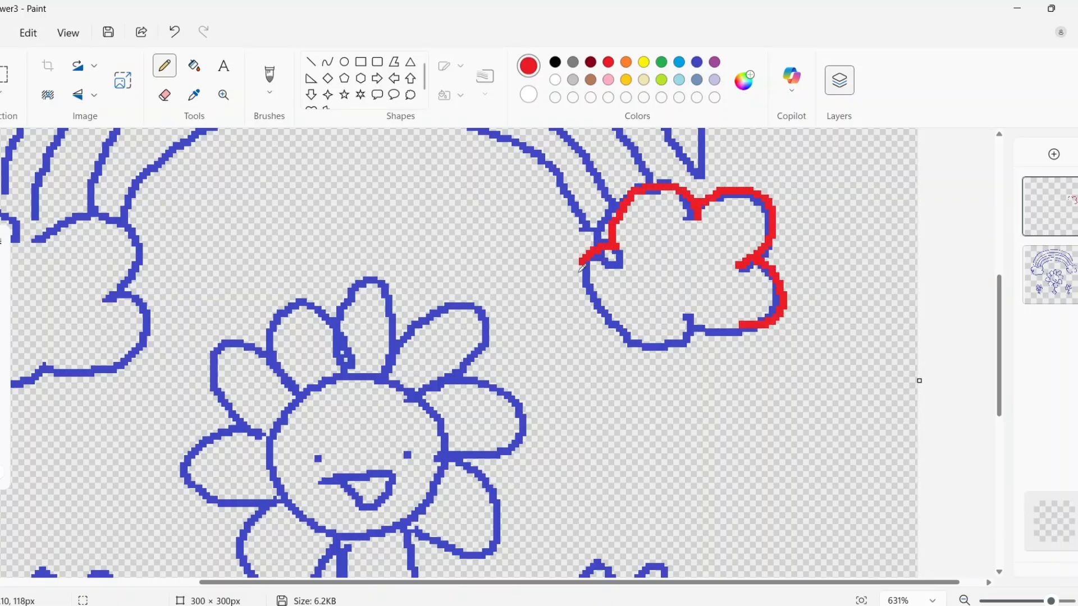
{"action": "mouse_move", "coordinate": [581, 267]}
{"action": "left_mouse_down"}
{"action": "mouse_move", "coordinate": [627, 337]}
{"action": "mouse_move", "coordinate": [720, 340]}
{"action": "mouse_move", "coordinate": [730, 310]}
{"action": "left_mouse_up"}
Step: Trace the outline of the cloud at the rainbow's left end in red
{"action": "scroll", "coordinate": [740, 317], "scroll_direction": "left", "scroll_amount": 5}
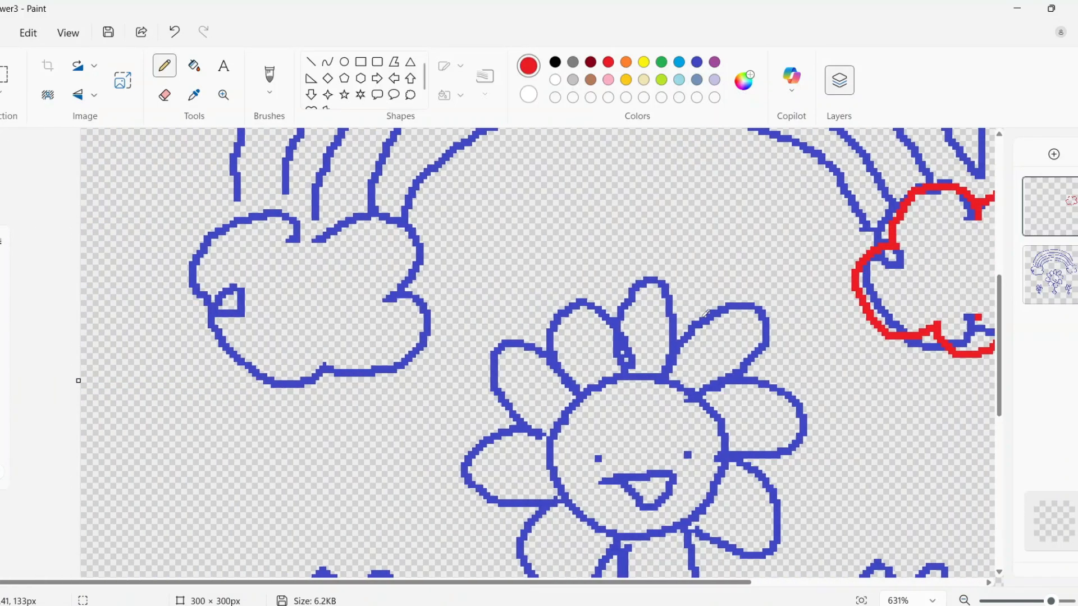
{"action": "scroll", "coordinate": [348, 237], "scroll_direction": "down", "scroll_amount": 1}
{"action": "left_click", "coordinate": [348, 238]}
{"action": "mouse_move", "coordinate": [293, 244]}
{"action": "left_mouse_down"}
{"action": "mouse_move", "coordinate": [405, 311]}
{"action": "mouse_move", "coordinate": [329, 359]}
{"action": "mouse_move", "coordinate": [224, 359]}
{"action": "mouse_move", "coordinate": [218, 301]}
{"action": "mouse_move", "coordinate": [188, 248]}
{"action": "mouse_move", "coordinate": [279, 254]}
{"action": "left_mouse_up"}
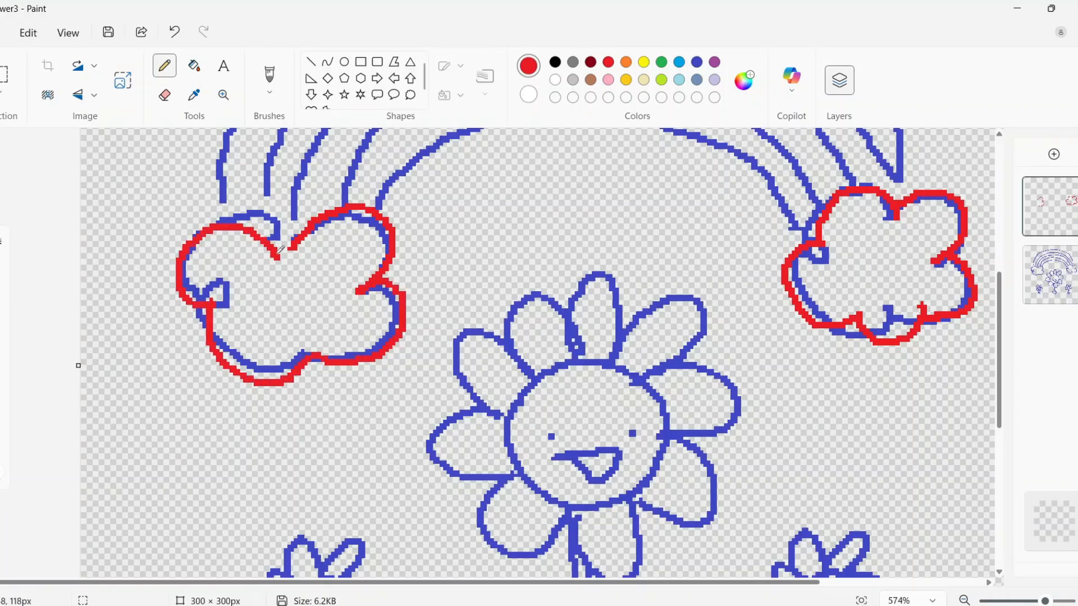
{"action": "scroll", "coordinate": [337, 305], "scroll_direction": "down", "scroll_amount": 6}
{"action": "left_click", "coordinate": [308, 304]}
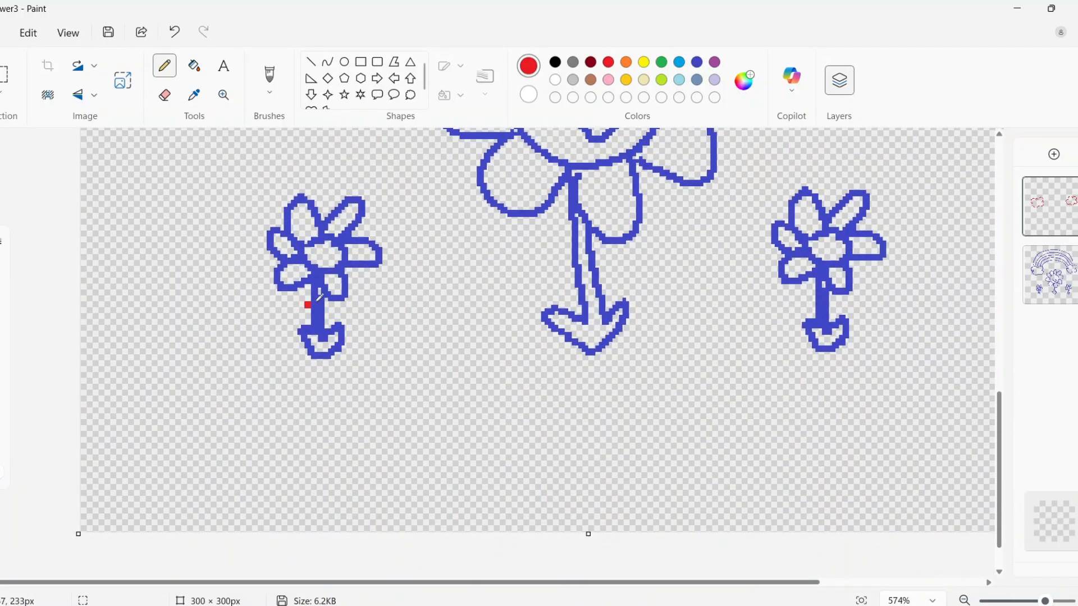
{"action": "mouse_move", "coordinate": [364, 328]}
{"action": "left_mouse_down"}
{"action": "mouse_move", "coordinate": [407, 336]}
{"action": "mouse_move", "coordinate": [393, 351]}
{"action": "left_mouse_up"}
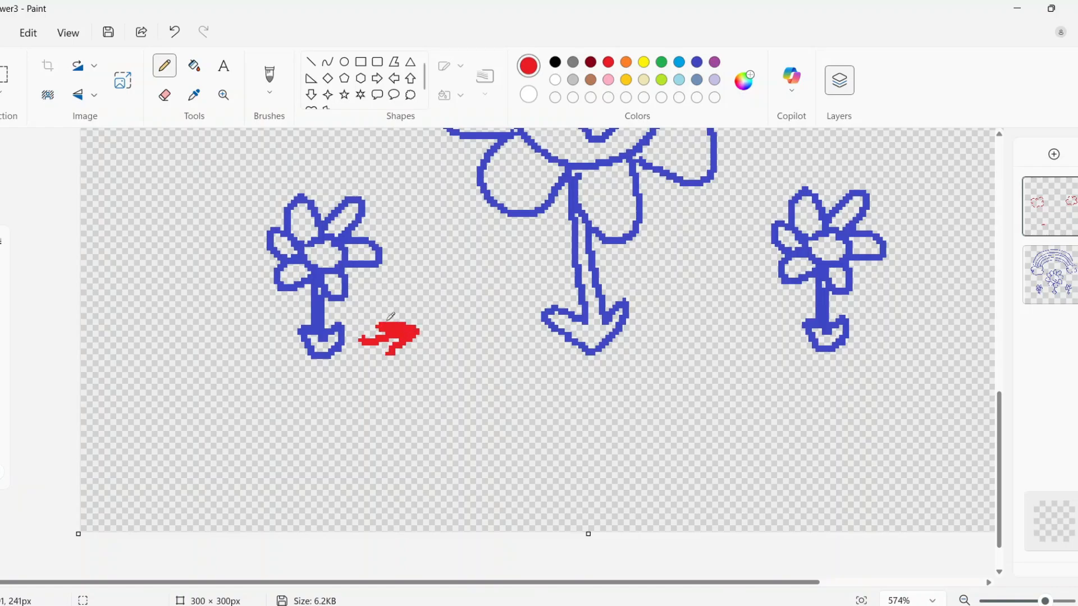
{"action": "mouse_move", "coordinate": [378, 303]}
{"action": "left_mouse_down"}
{"action": "mouse_move", "coordinate": [404, 290]}
{"action": "mouse_move", "coordinate": [441, 288]}
{"action": "left_mouse_up"}
{"action": "key", "text": "ctrl+z"}
{"action": "key", "text": "ctrl+z"}
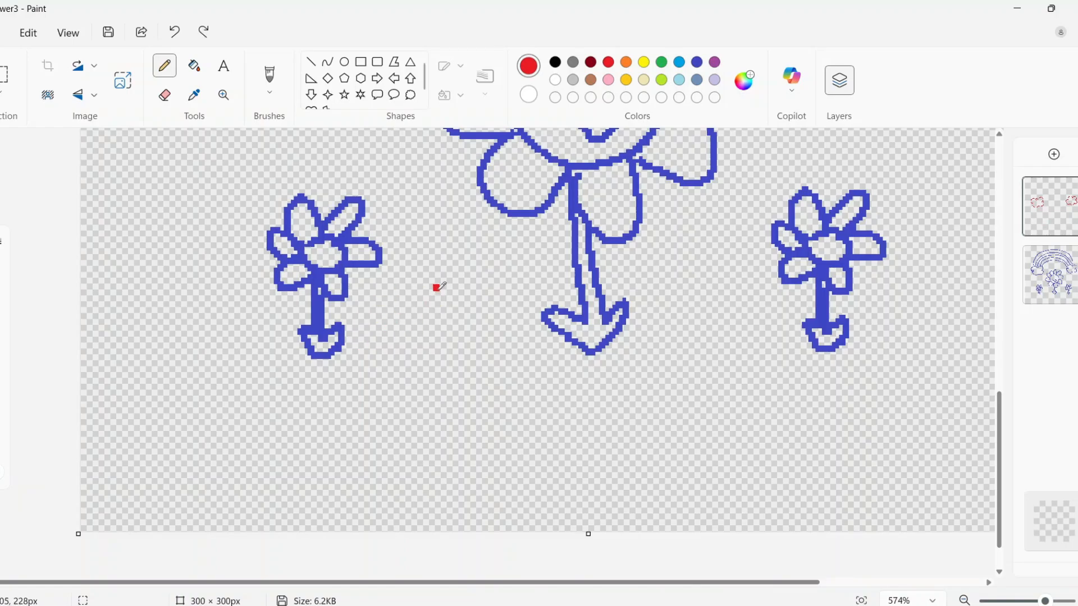
Step: Trace the left small flower in red, including its base, stem, petals and centre
{"action": "mouse_move", "coordinate": [334, 326]}
{"action": "left_mouse_down"}
{"action": "mouse_move", "coordinate": [303, 353]}
{"action": "mouse_move", "coordinate": [310, 323]}
{"action": "left_mouse_up"}
{"action": "left_click", "coordinate": [301, 257]}
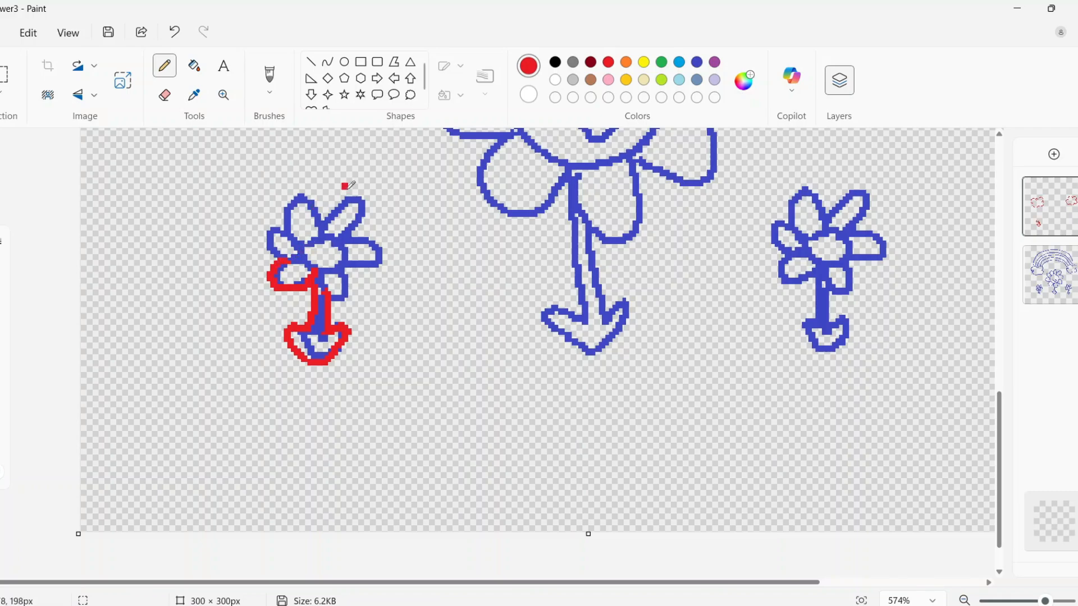
{"action": "mouse_move", "coordinate": [315, 260]}
{"action": "left_mouse_down"}
{"action": "mouse_move", "coordinate": [313, 195]}
{"action": "mouse_move", "coordinate": [345, 246]}
{"action": "mouse_move", "coordinate": [343, 286]}
{"action": "left_mouse_up"}
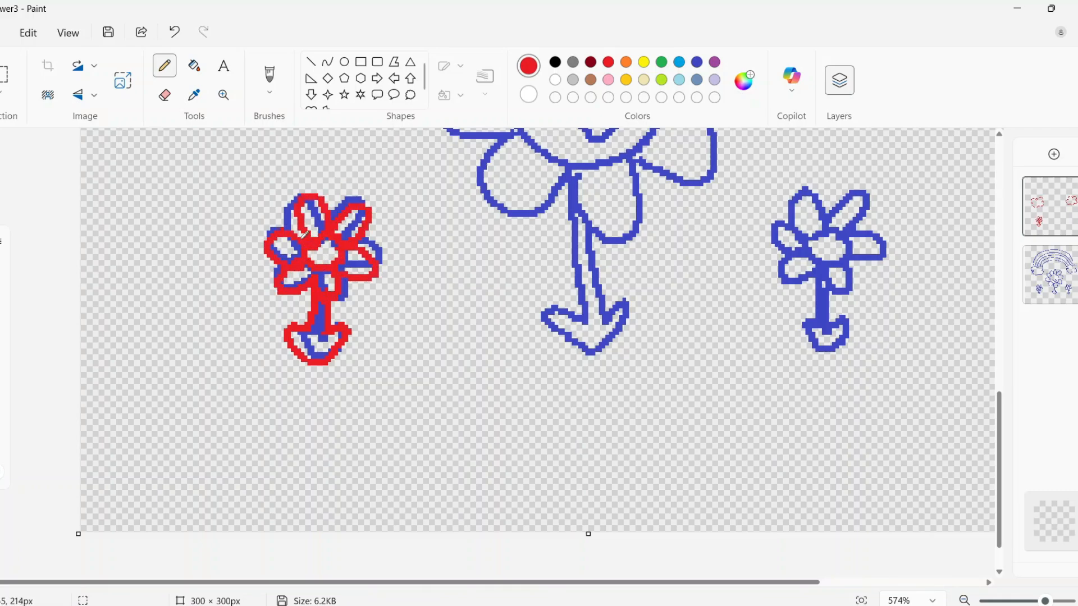
Step: Trace the large flower's eyes, mouth, round head and all its petals in red
{"action": "scroll", "coordinate": [634, 281], "scroll_direction": "up", "scroll_amount": 4}
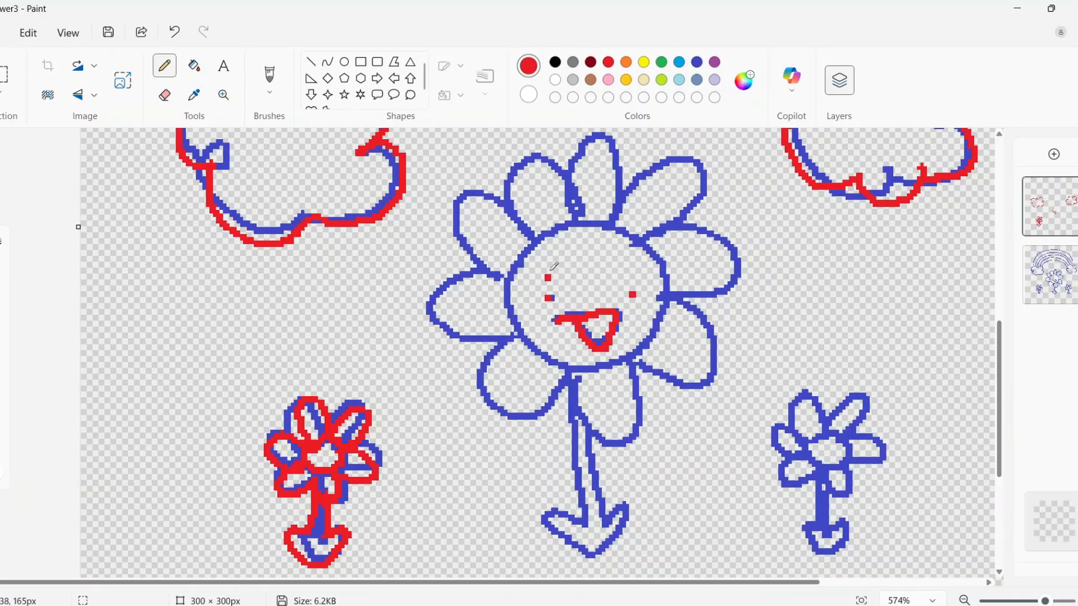
{"action": "mouse_move", "coordinate": [519, 266]}
{"action": "left_mouse_down"}
{"action": "mouse_move", "coordinate": [618, 215]}
{"action": "mouse_move", "coordinate": [670, 275]}
{"action": "mouse_move", "coordinate": [613, 355]}
{"action": "mouse_move", "coordinate": [527, 332]}
{"action": "mouse_move", "coordinate": [542, 236]}
{"action": "left_mouse_up"}
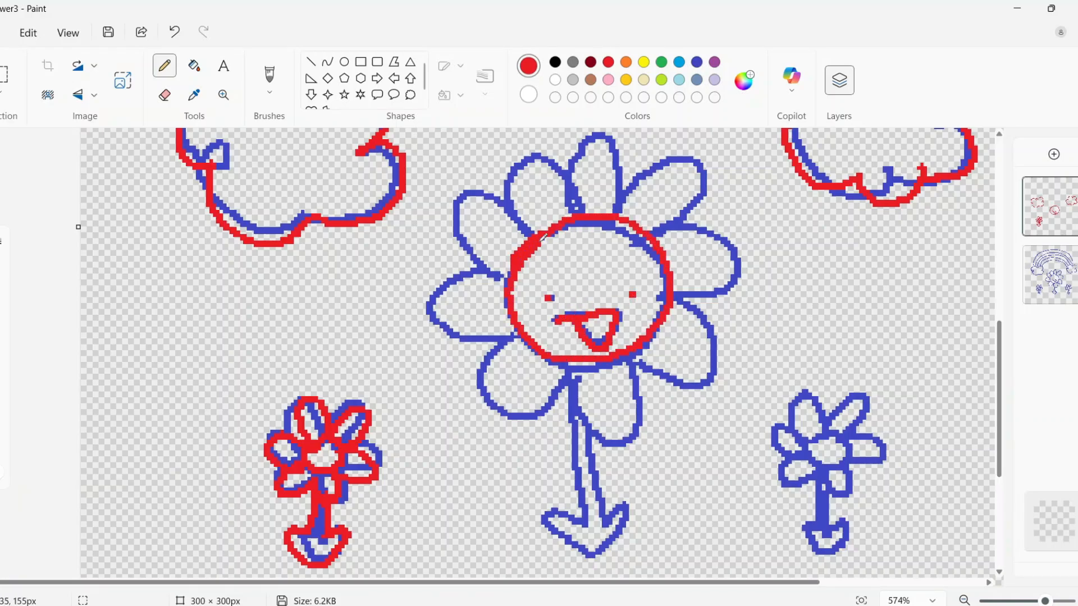
{"action": "mouse_move", "coordinate": [561, 174]}
{"action": "left_mouse_down"}
{"action": "mouse_move", "coordinate": [623, 154]}
{"action": "mouse_move", "coordinate": [624, 218]}
{"action": "mouse_move", "coordinate": [697, 172]}
{"action": "mouse_move", "coordinate": [656, 239]}
{"action": "mouse_move", "coordinate": [715, 237]}
{"action": "mouse_move", "coordinate": [675, 296]}
{"action": "left_mouse_up"}
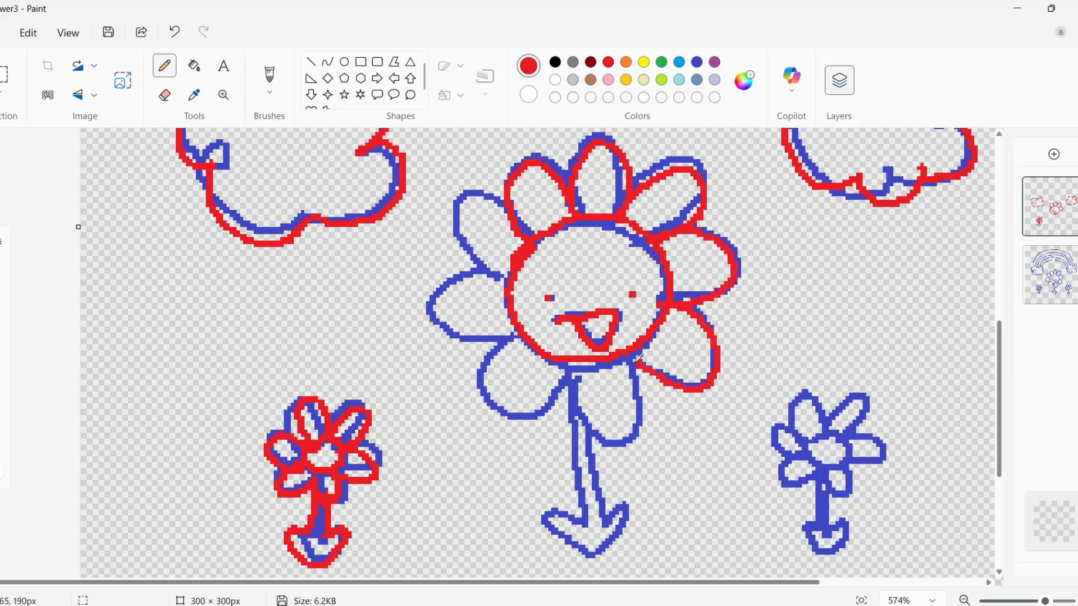
{"action": "mouse_move", "coordinate": [637, 351]}
{"action": "left_mouse_down"}
{"action": "mouse_move", "coordinate": [584, 414]}
{"action": "mouse_move", "coordinate": [576, 362]}
{"action": "mouse_move", "coordinate": [547, 409]}
{"action": "mouse_move", "coordinate": [495, 367]}
{"action": "mouse_move", "coordinate": [518, 333]}
{"action": "mouse_move", "coordinate": [476, 340]}
{"action": "mouse_move", "coordinate": [472, 284]}
{"action": "mouse_move", "coordinate": [509, 286]}
{"action": "mouse_move", "coordinate": [459, 237]}
{"action": "mouse_move", "coordinate": [501, 209]}
{"action": "left_mouse_up"}
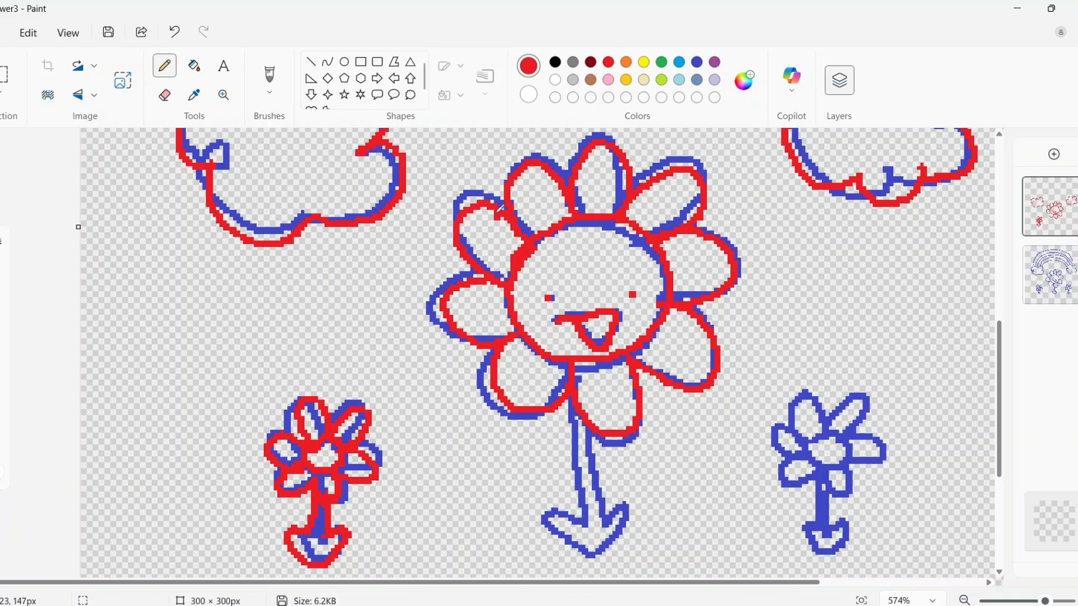
Step: Trace the large flower's stem and its pointed base in red
{"action": "scroll", "coordinate": [501, 208], "scroll_direction": "down", "scroll_amount": 3}
{"action": "left_click_drag", "start_coordinate": [569, 267], "coordinate": [578, 398]}
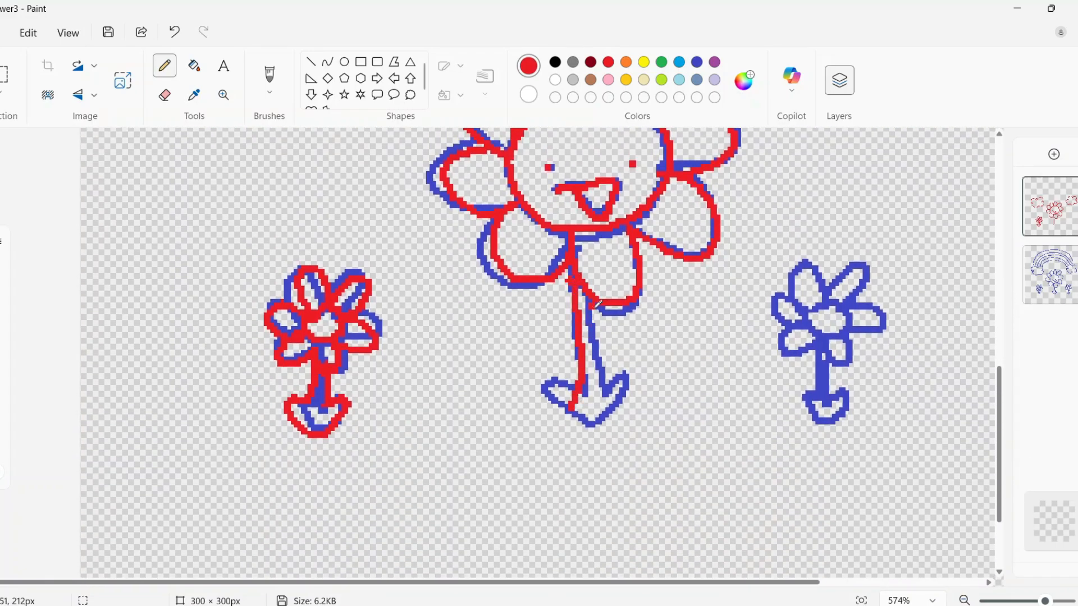
{"action": "mouse_move", "coordinate": [598, 303]}
{"action": "left_mouse_down"}
{"action": "mouse_move", "coordinate": [600, 402]}
{"action": "mouse_move", "coordinate": [614, 415]}
{"action": "mouse_move", "coordinate": [560, 413]}
{"action": "mouse_move", "coordinate": [556, 393]}
{"action": "mouse_move", "coordinate": [586, 435]}
{"action": "left_mouse_up"}
Step: Trace the centre and petals of the right small flower in red
{"action": "scroll", "coordinate": [696, 306], "scroll_direction": "right", "scroll_amount": 3}
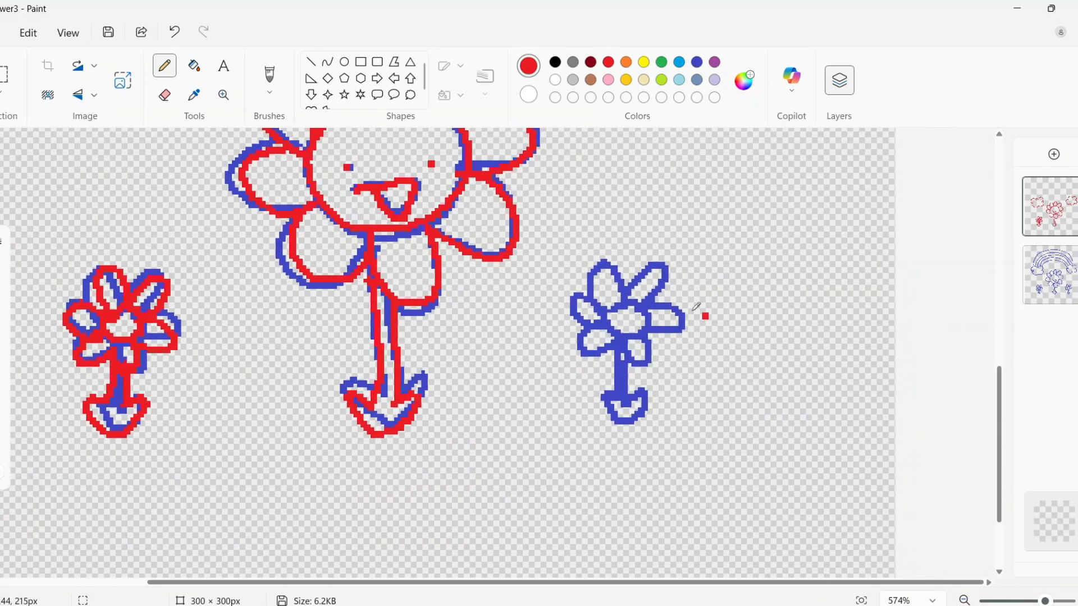
{"action": "left_click_drag", "start_coordinate": [616, 295], "coordinate": [630, 295]}
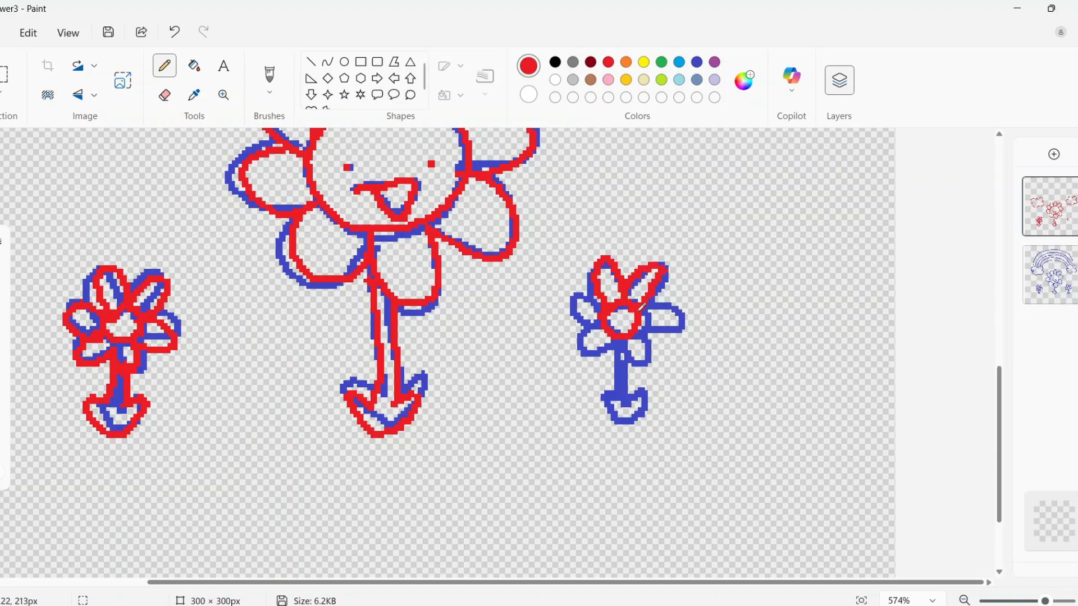
{"action": "left_click_drag", "start_coordinate": [594, 352], "coordinate": [581, 302]}
{"action": "scroll", "coordinate": [614, 300], "scroll_direction": "down", "scroll_amount": 1}
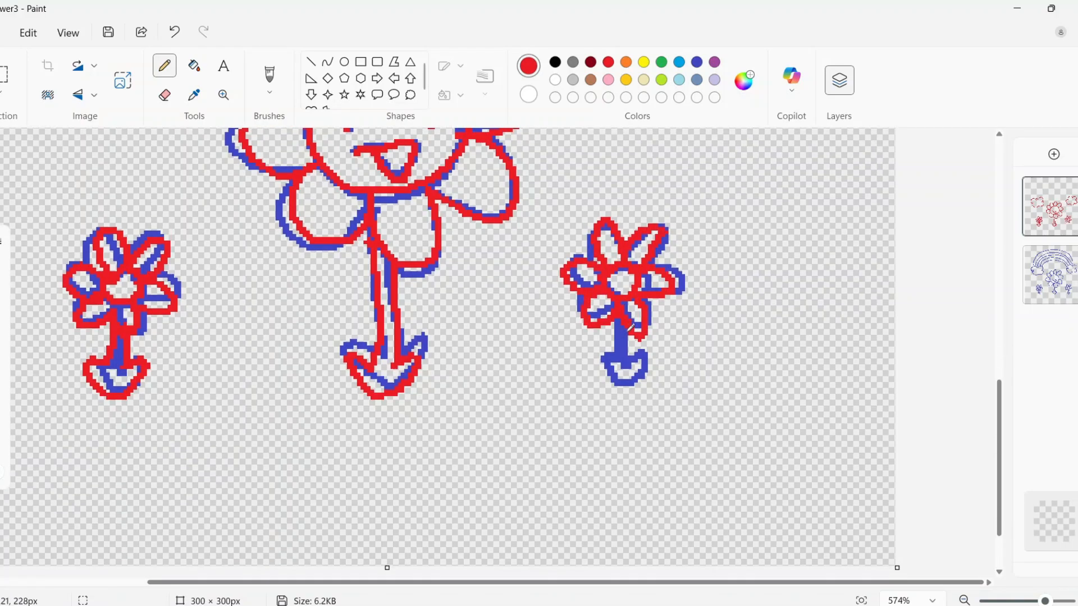
Step: Trace the right small flower's stem and base in red, undoing and redrawing a poor stroke
{"action": "left_click_drag", "start_coordinate": [607, 369], "coordinate": [610, 370]}
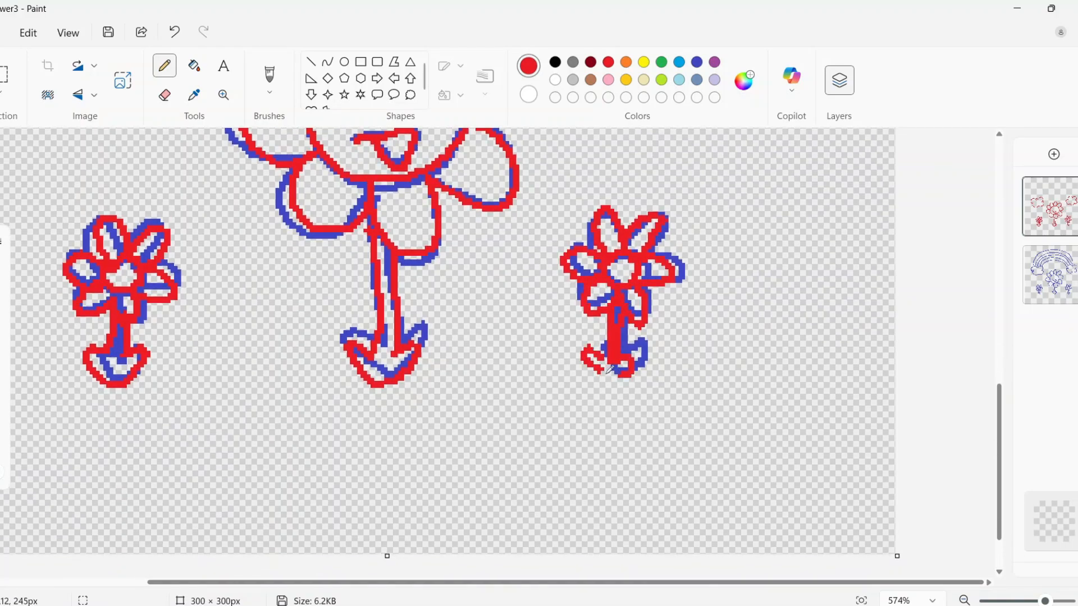
{"action": "key", "text": "ctrl+z"}
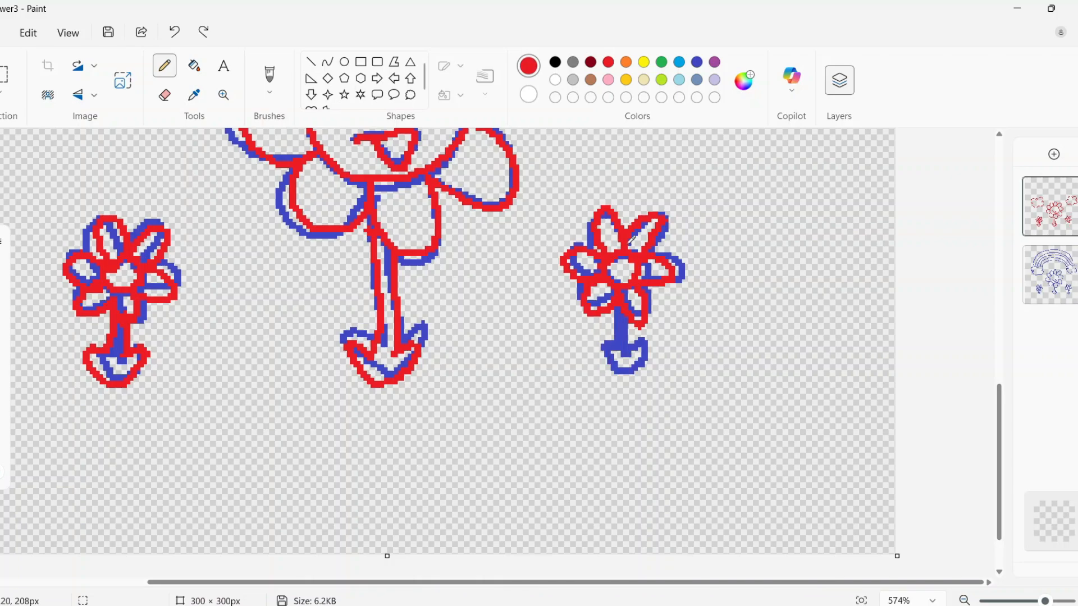
{"action": "mouse_move", "coordinate": [617, 308]}
{"action": "left_mouse_down"}
{"action": "mouse_move", "coordinate": [621, 347]}
{"action": "mouse_move", "coordinate": [633, 358]}
{"action": "mouse_move", "coordinate": [593, 358]}
{"action": "left_mouse_up"}
{"action": "scroll", "coordinate": [430, 339], "scroll_direction": "down", "scroll_amount": 5}
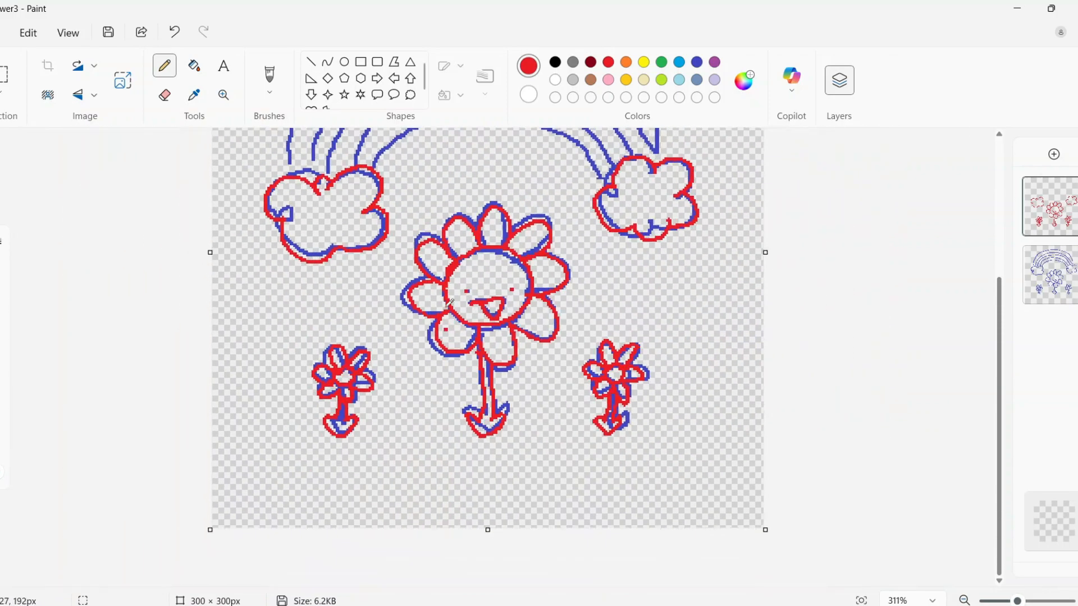
{"action": "right_click", "coordinate": [1017, 259]}
{"action": "left_click", "coordinate": [917, 399]}
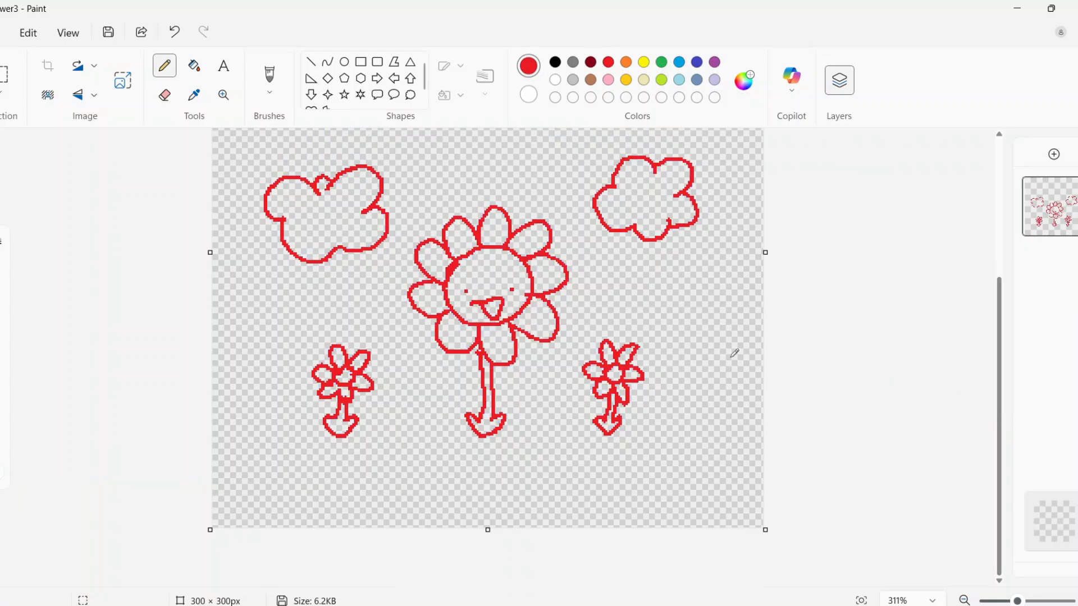
{"action": "scroll", "coordinate": [478, 317], "scroll_direction": "up", "scroll_amount": 3}
{"action": "key", "text": "ctrl+z"}
{"action": "scroll", "coordinate": [544, 253], "scroll_direction": "down", "scroll_amount": 5}
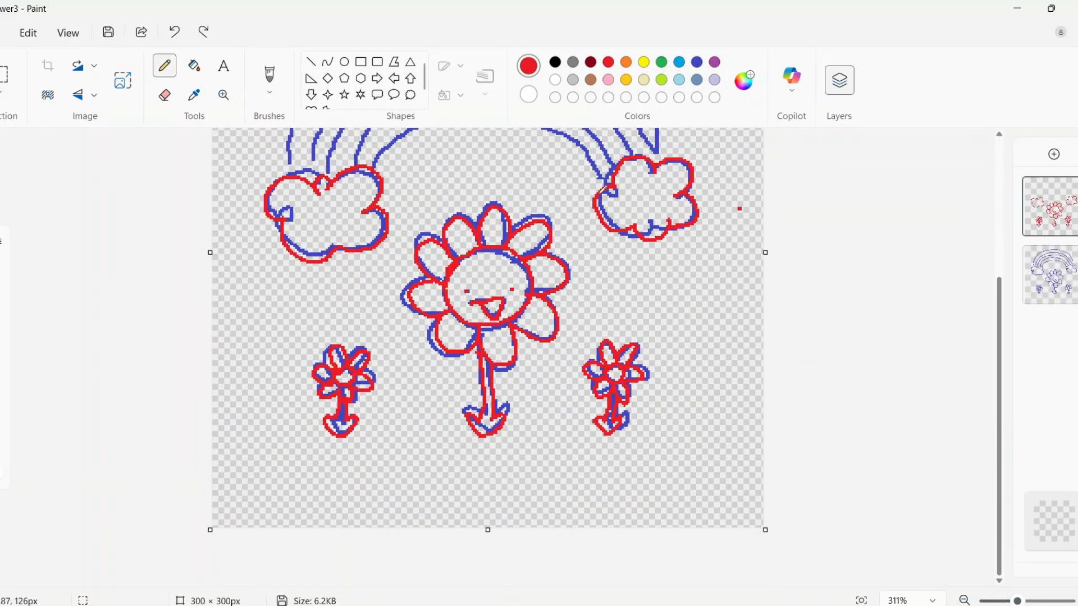
Step: Trace the rainbow's innermost arc in red from the left cloud to the right cloud
{"action": "scroll", "coordinate": [427, 205], "scroll_direction": "up", "scroll_amount": 3}
{"action": "scroll", "coordinate": [418, 221], "scroll_direction": "up", "scroll_amount": 2}
{"action": "scroll", "coordinate": [393, 308], "scroll_direction": "down", "scroll_amount": 3}
{"action": "left_click_drag", "start_coordinate": [374, 259], "coordinate": [424, 201]}
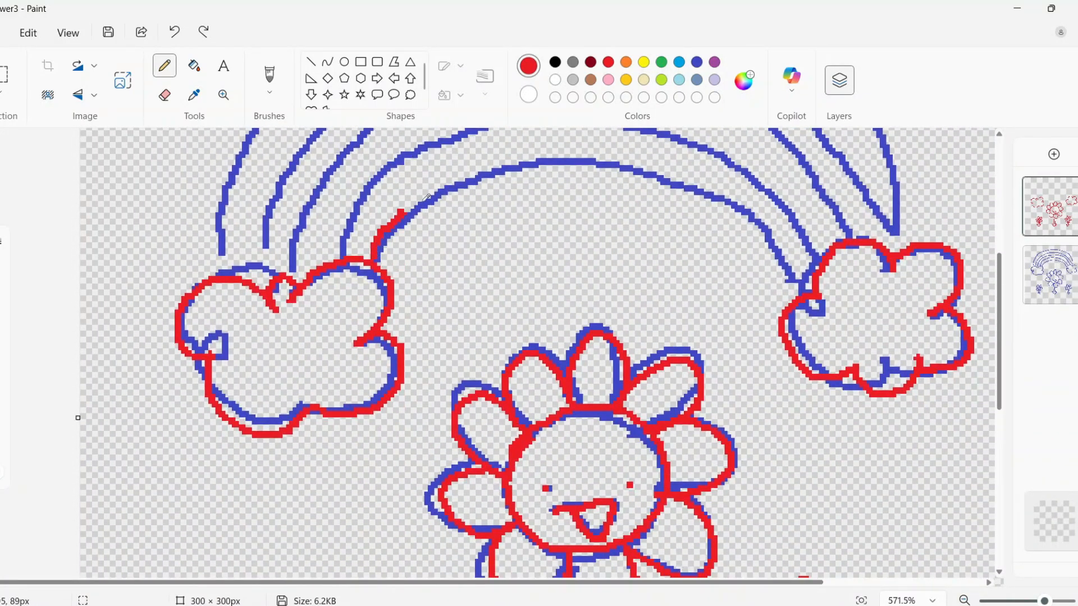
{"action": "mouse_move", "coordinate": [504, 168]}
{"action": "left_mouse_down"}
{"action": "mouse_move", "coordinate": [575, 156]}
{"action": "mouse_move", "coordinate": [690, 174]}
{"action": "mouse_move", "coordinate": [764, 223]}
{"action": "mouse_move", "coordinate": [788, 272]}
{"action": "left_mouse_up"}
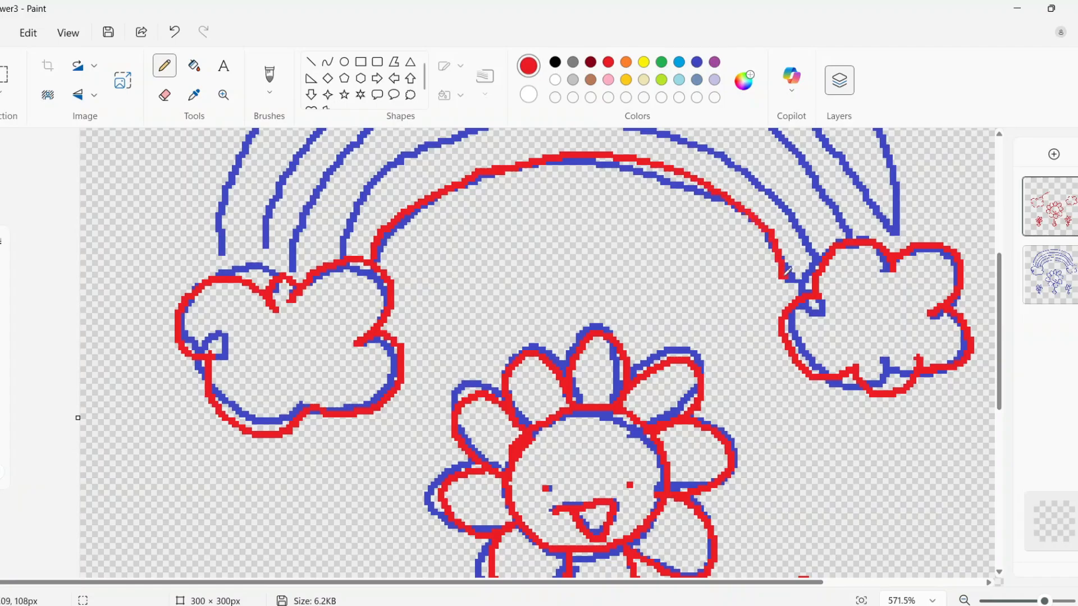
Step: Trace the rainbow's second arc from the inside in red, redoing the first stroke
{"action": "scroll", "coordinate": [290, 282], "scroll_direction": "up", "scroll_amount": 1}
{"action": "mouse_move", "coordinate": [334, 325]}
{"action": "left_mouse_down"}
{"action": "mouse_move", "coordinate": [399, 238]}
{"action": "mouse_move", "coordinate": [513, 199]}
{"action": "mouse_move", "coordinate": [729, 206]}
{"action": "left_mouse_up"}
{"action": "key", "text": "ctrl+z"}
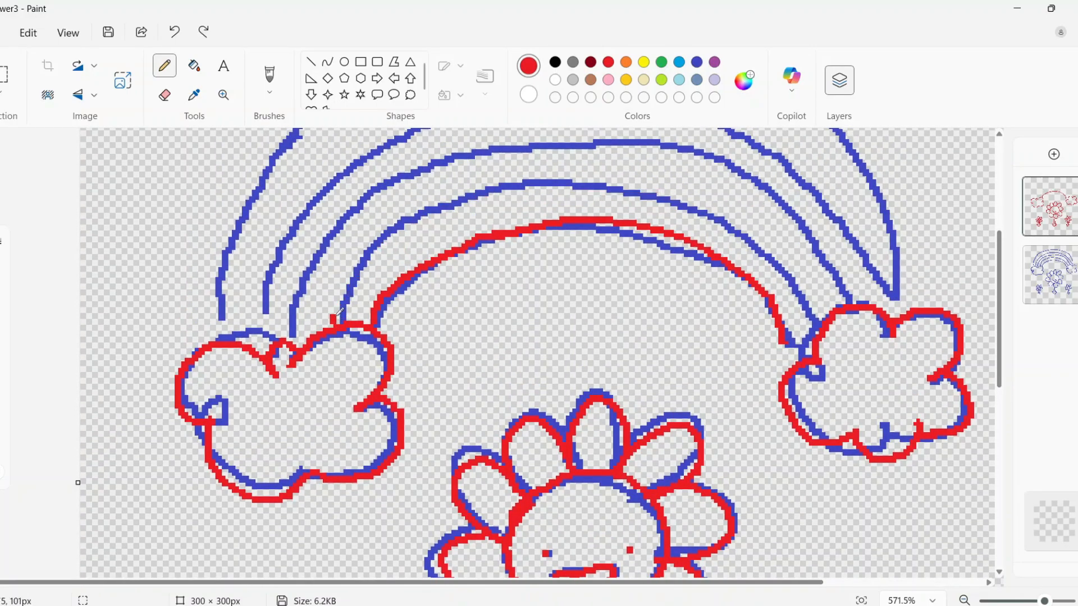
{"action": "mouse_move", "coordinate": [339, 312]}
{"action": "left_mouse_down"}
{"action": "mouse_move", "coordinate": [357, 254]}
{"action": "mouse_move", "coordinate": [425, 212]}
{"action": "mouse_move", "coordinate": [622, 180]}
{"action": "mouse_move", "coordinate": [784, 259]}
{"action": "mouse_move", "coordinate": [816, 310]}
{"action": "mouse_move", "coordinate": [829, 280]}
{"action": "left_mouse_up"}
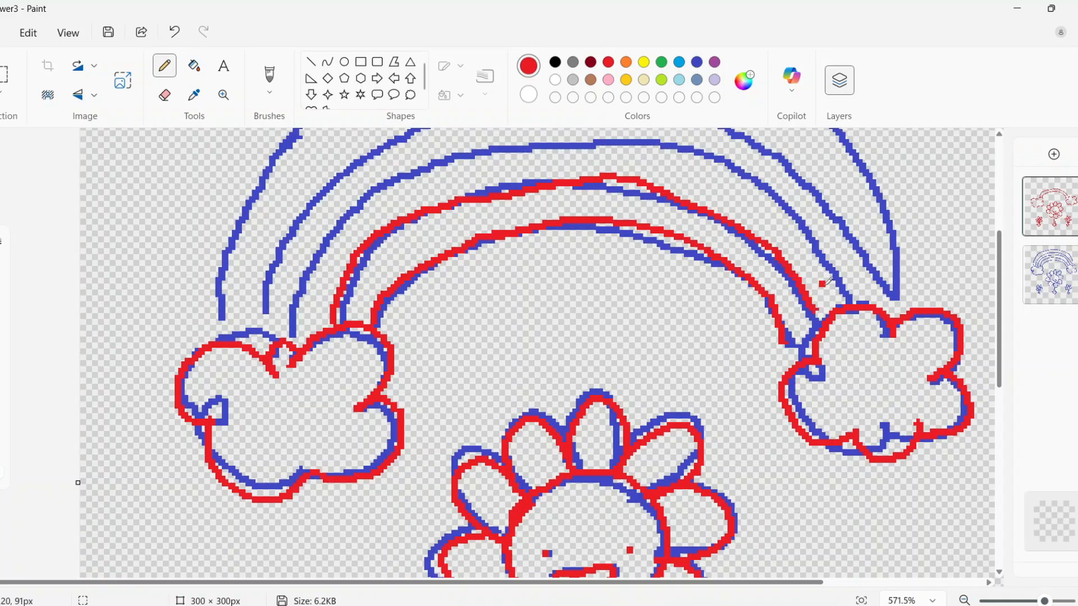
Step: Redraw the right part of the rainbow's second arc in red and trace the third arc from the inside
{"action": "key", "text": "ctrl+z"}
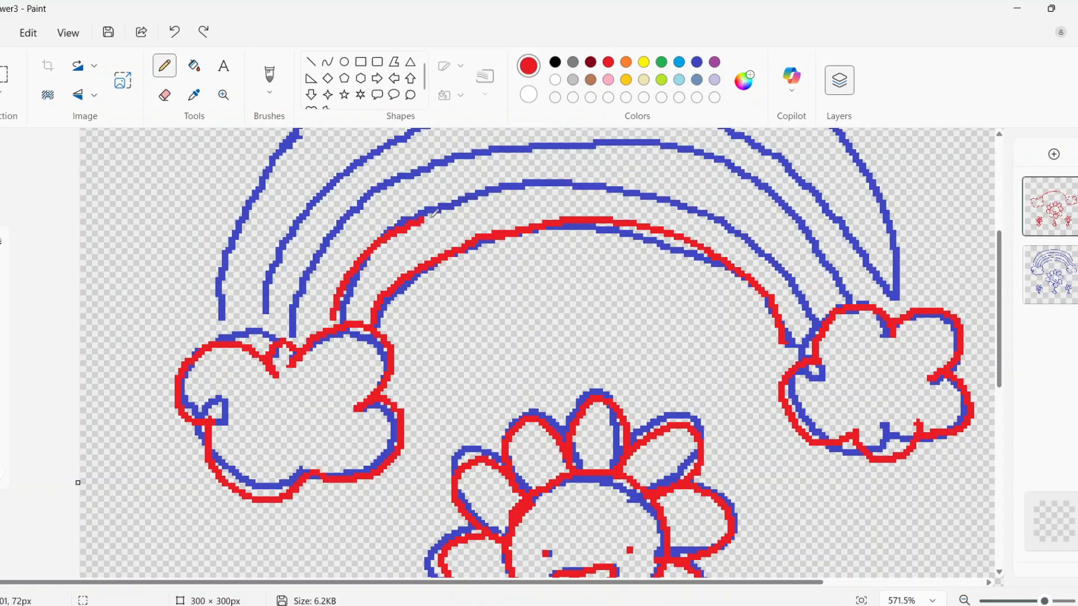
{"action": "mouse_move", "coordinate": [435, 212]}
{"action": "left_mouse_down"}
{"action": "mouse_move", "coordinate": [498, 193]}
{"action": "mouse_move", "coordinate": [639, 187]}
{"action": "mouse_move", "coordinate": [773, 249]}
{"action": "mouse_move", "coordinate": [818, 303]}
{"action": "left_mouse_up"}
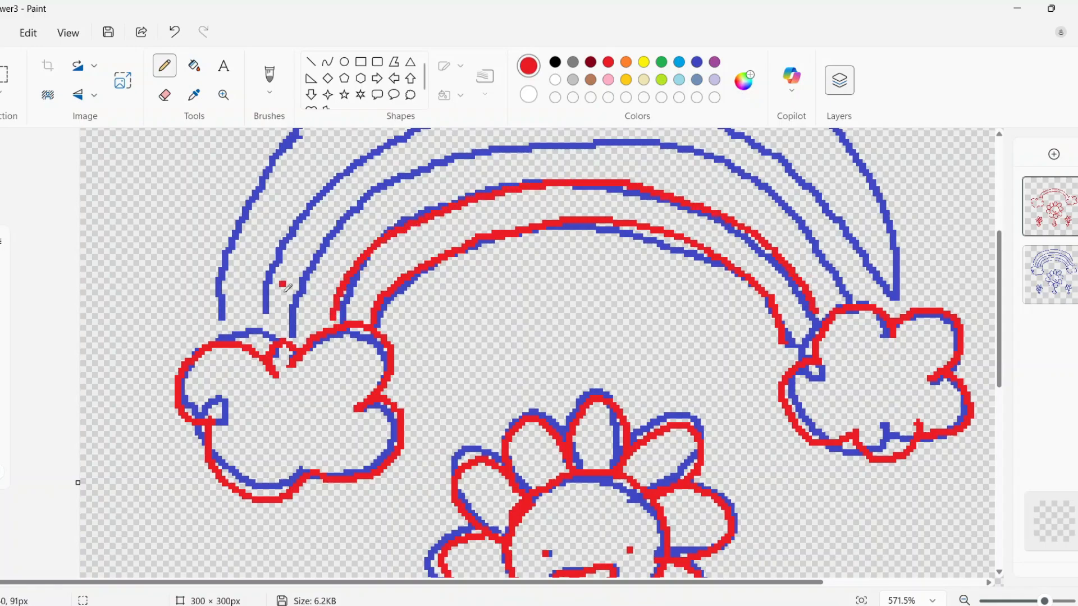
{"action": "left_click_drag", "start_coordinate": [339, 217], "coordinate": [453, 160]}
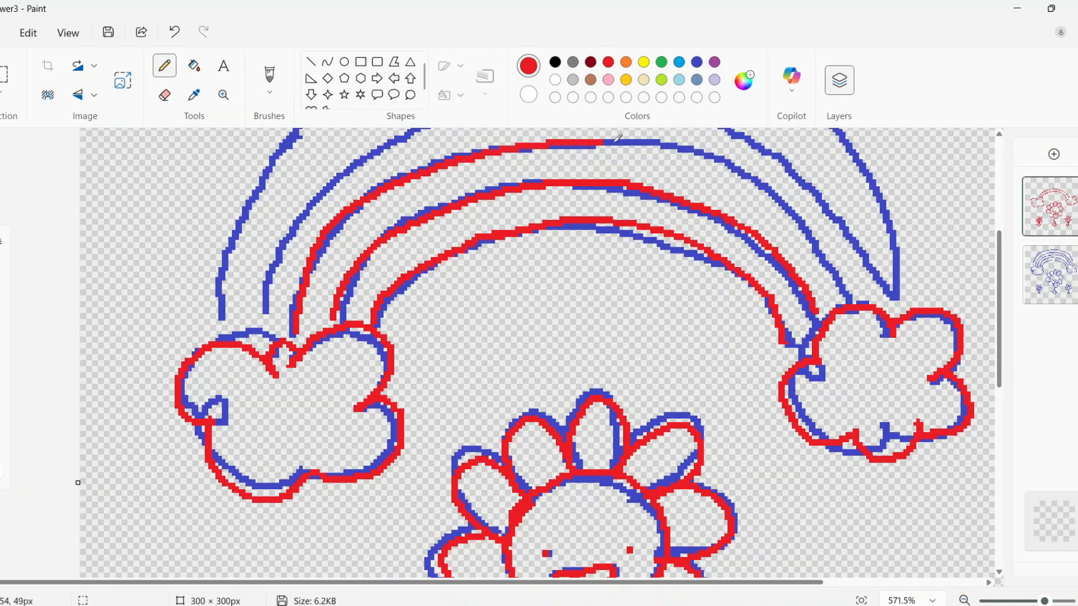
{"action": "mouse_move", "coordinate": [617, 137]}
{"action": "left_mouse_down"}
{"action": "mouse_move", "coordinate": [755, 177]}
{"action": "mouse_move", "coordinate": [834, 298]}
{"action": "left_mouse_up"}
Step: Trace the rainbow's fourth arc and outermost arc in red from the left cloud to the right cloud
{"action": "scroll", "coordinate": [270, 412], "scroll_direction": "up", "scroll_amount": 3}
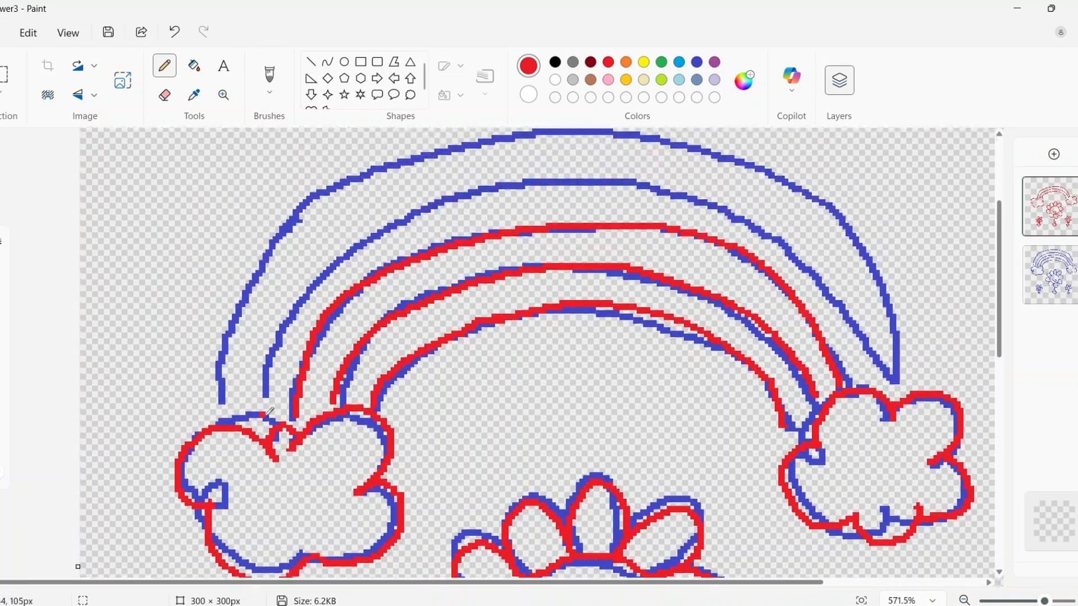
{"action": "mouse_move", "coordinate": [291, 321]}
{"action": "left_mouse_down"}
{"action": "mouse_move", "coordinate": [332, 272]}
{"action": "mouse_move", "coordinate": [383, 239]}
{"action": "mouse_move", "coordinate": [483, 199]}
{"action": "mouse_move", "coordinate": [590, 179]}
{"action": "mouse_move", "coordinate": [716, 195]}
{"action": "mouse_move", "coordinate": [788, 236]}
{"action": "mouse_move", "coordinate": [839, 289]}
{"action": "mouse_move", "coordinate": [877, 357]}
{"action": "left_mouse_up"}
{"action": "mouse_move", "coordinate": [229, 326]}
{"action": "left_mouse_down"}
{"action": "mouse_move", "coordinate": [257, 259]}
{"action": "mouse_move", "coordinate": [305, 209]}
{"action": "mouse_move", "coordinate": [381, 166]}
{"action": "mouse_move", "coordinate": [439, 151]}
{"action": "left_mouse_up"}
{"action": "mouse_move", "coordinate": [804, 191]}
{"action": "left_mouse_down"}
{"action": "mouse_move", "coordinate": [874, 293]}
{"action": "mouse_move", "coordinate": [886, 370]}
{"action": "left_mouse_up"}
Step: Delete the blue reference layer and save the red flower3 drawing
{"action": "scroll", "coordinate": [878, 314], "scroll_direction": "down", "scroll_amount": 3}
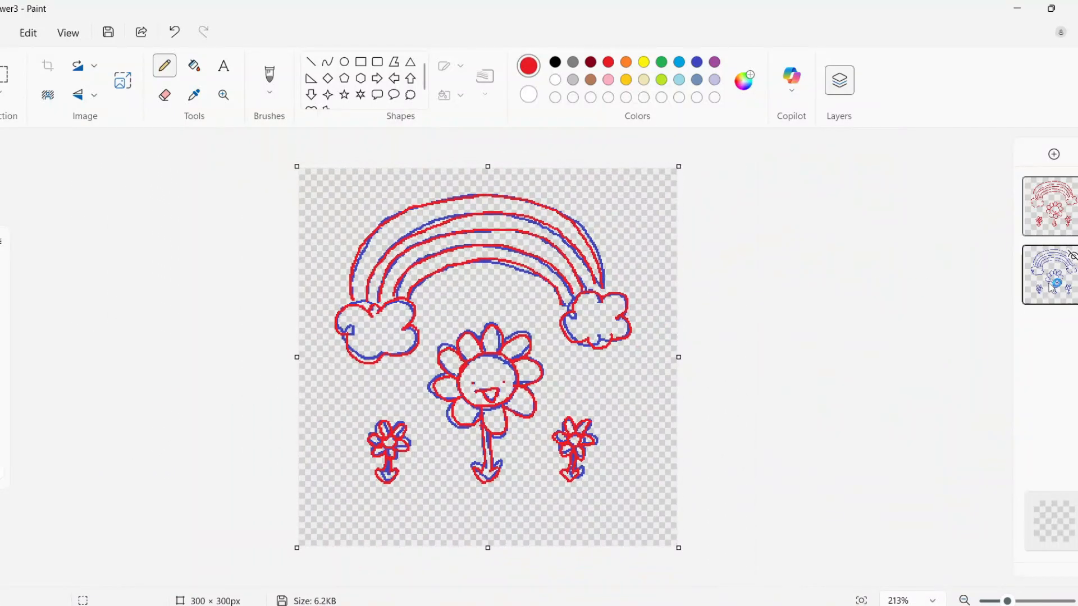
{"action": "right_click", "coordinate": [1049, 274]}
{"action": "left_click", "coordinate": [998, 416]}
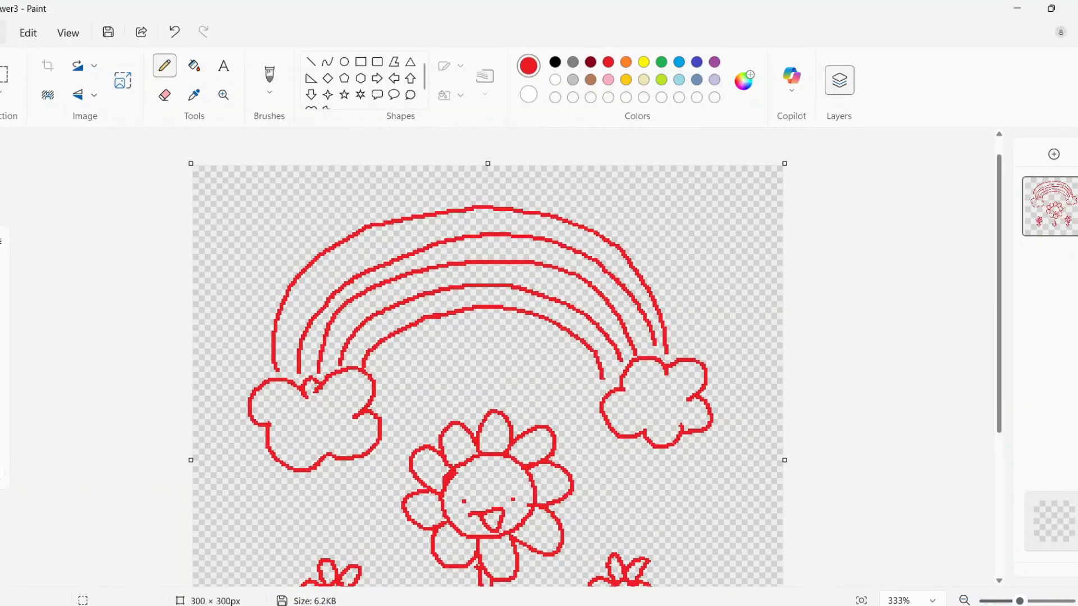
{"action": "left_click", "coordinate": [1, 32]}
{"action": "left_click", "coordinate": [17, 150]}
Step: Open the flower1 image from the Downloads folder
{"action": "left_click", "coordinate": [2, 33]}
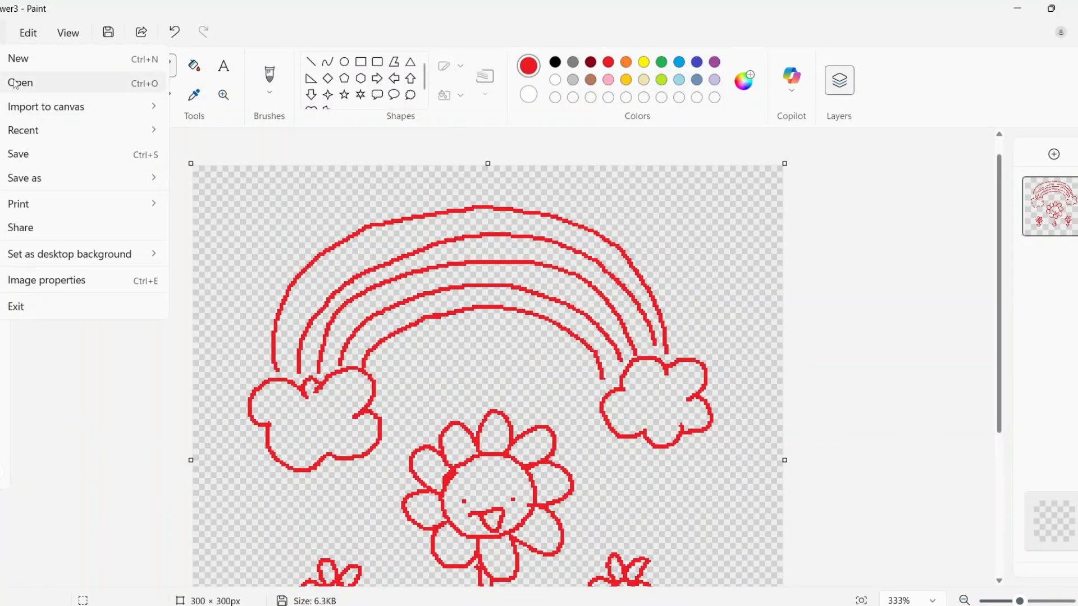
{"action": "left_click", "coordinate": [20, 79]}
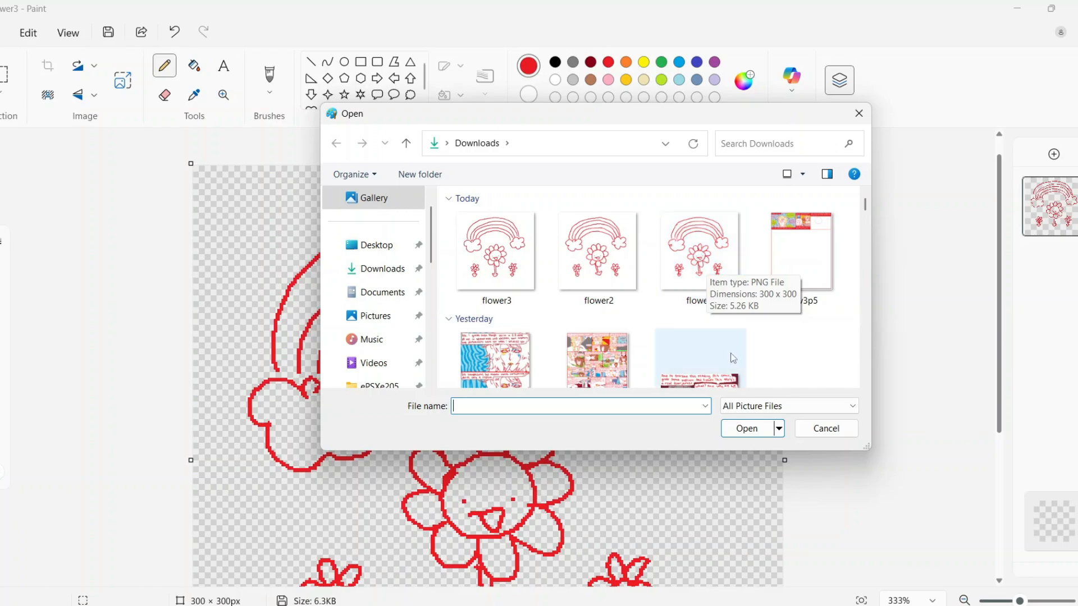
{"action": "double_click", "coordinate": [701, 259]}
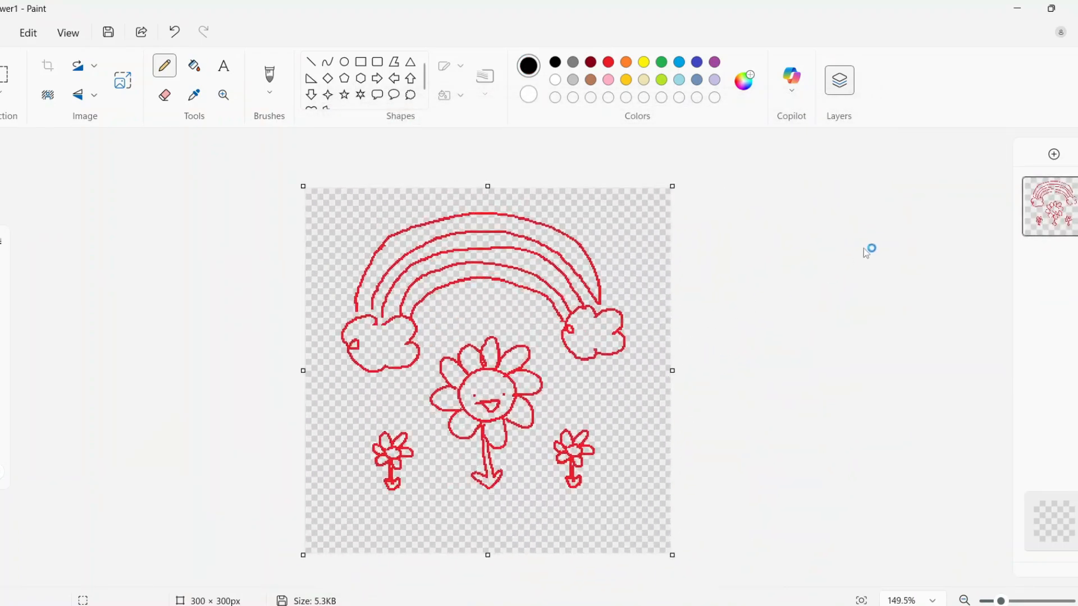
Step: Add a new layer and place it beneath the red outline layer
{"action": "left_click", "coordinate": [1054, 153]}
{"action": "scroll", "coordinate": [807, 428], "scroll_direction": "up", "scroll_amount": 5}
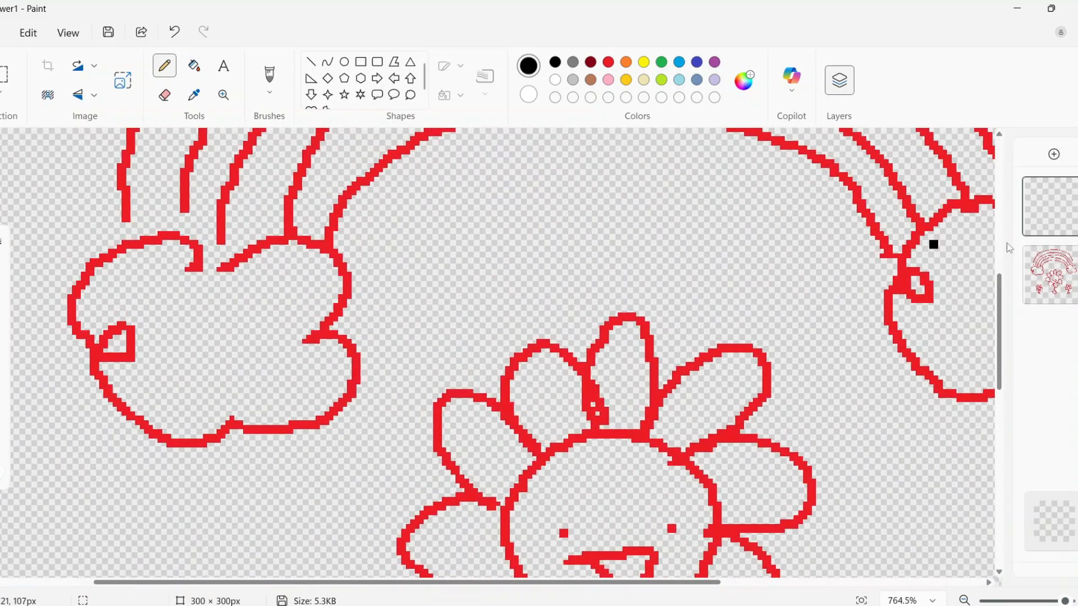
{"action": "left_click_drag", "start_coordinate": [1063, 203], "coordinate": [1059, 300]}
Step: Colour the large flower's round centre gold on the lower layer with a thick pencil
{"action": "left_click", "coordinate": [626, 79]}
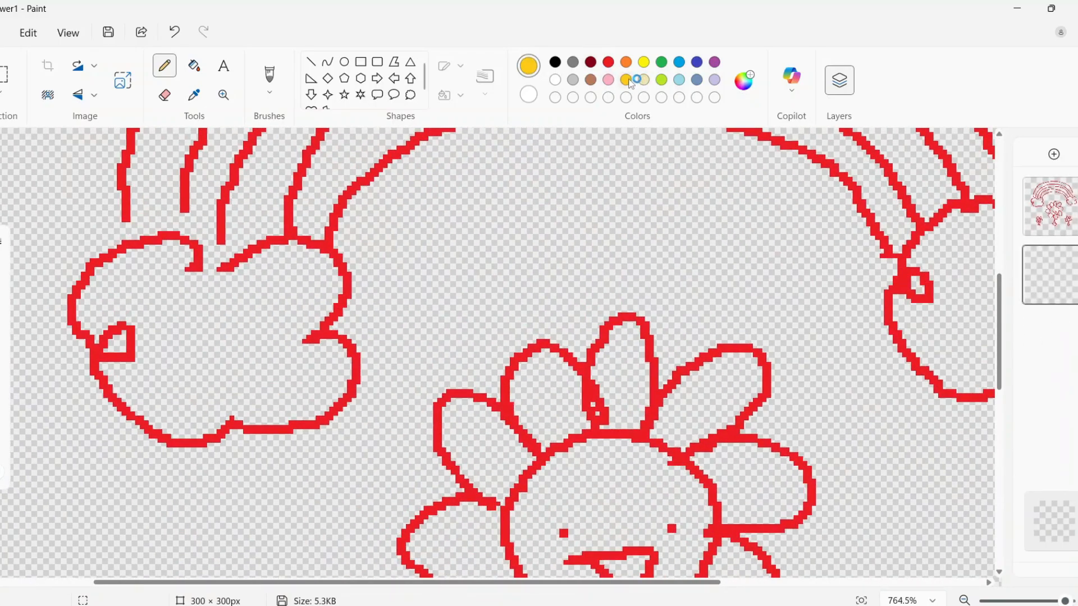
{"action": "scroll", "coordinate": [866, 228], "scroll_direction": "down", "scroll_amount": 4}
{"action": "scroll", "coordinate": [314, 306], "scroll_direction": "down", "scroll_amount": 1}
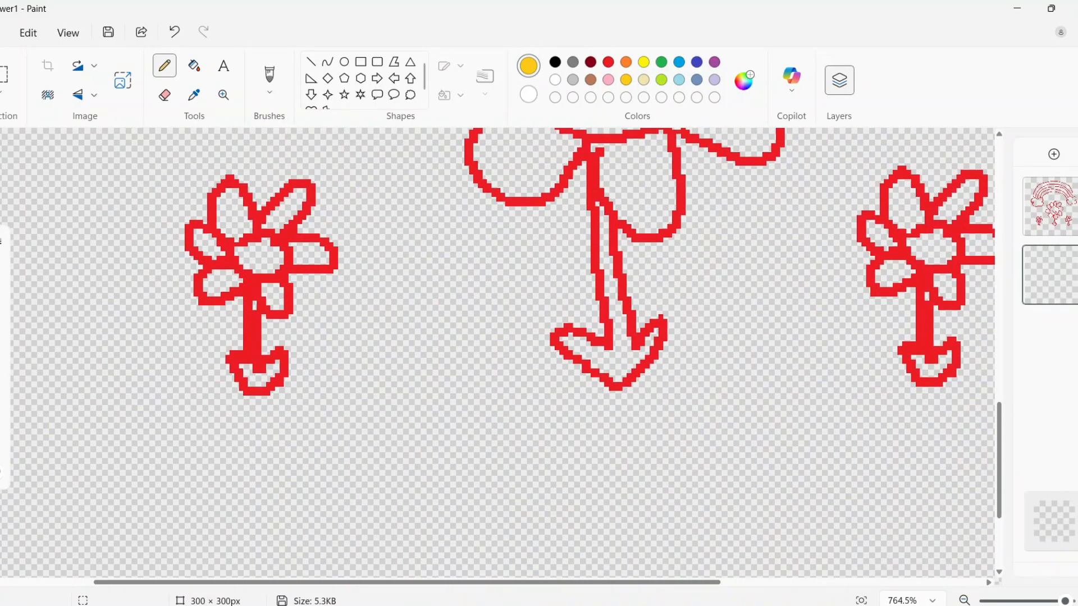
{"action": "left_click", "coordinate": [2, 456]}
{"action": "scroll", "coordinate": [505, 281], "scroll_direction": "up", "scroll_amount": 3}
{"action": "mouse_move", "coordinate": [553, 222]}
{"action": "left_mouse_down"}
{"action": "mouse_move", "coordinate": [582, 219]}
{"action": "mouse_move", "coordinate": [595, 171]}
{"action": "mouse_move", "coordinate": [592, 186]}
{"action": "mouse_move", "coordinate": [541, 212]}
{"action": "mouse_move", "coordinate": [645, 255]}
{"action": "mouse_move", "coordinate": [615, 170]}
{"action": "mouse_move", "coordinate": [629, 288]}
{"action": "mouse_move", "coordinate": [620, 161]}
{"action": "mouse_move", "coordinate": [664, 251]}
{"action": "mouse_move", "coordinate": [674, 240]}
{"action": "mouse_move", "coordinate": [603, 293]}
{"action": "mouse_move", "coordinate": [572, 262]}
{"action": "mouse_move", "coordinate": [567, 284]}
{"action": "mouse_move", "coordinate": [530, 200]}
{"action": "mouse_move", "coordinate": [574, 291]}
{"action": "left_mouse_up"}
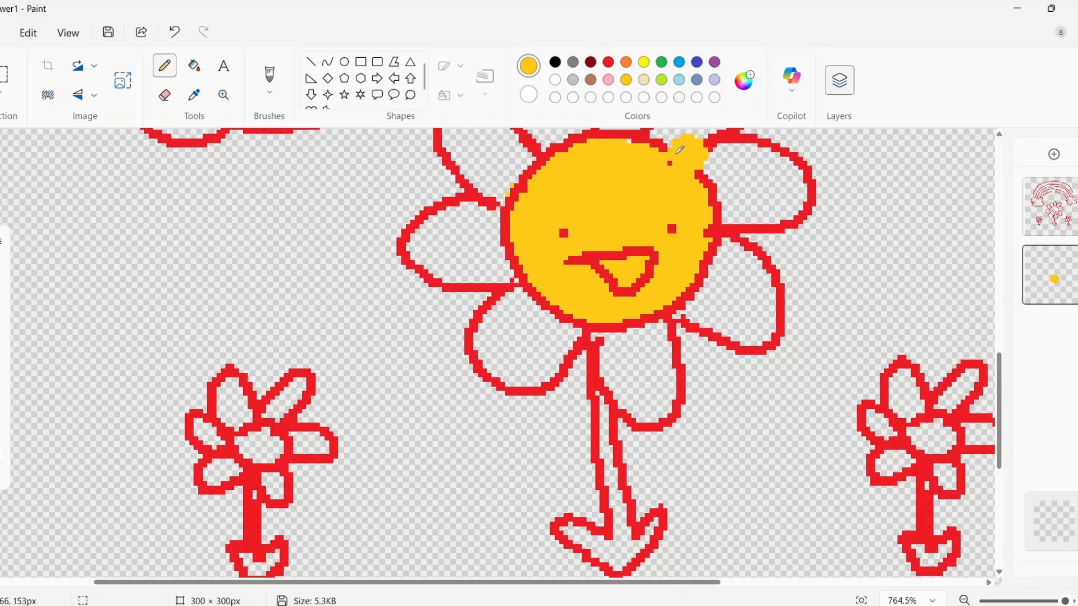
Step: Paint pink cheeks on the large flower's face and refill its centre with light yellow
{"action": "left_click_drag", "start_coordinate": [2, 455], "coordinate": [2, 464]}
{"action": "scroll", "coordinate": [483, 358], "scroll_direction": "up", "scroll_amount": 1}
{"action": "left_click", "coordinate": [607, 80]}
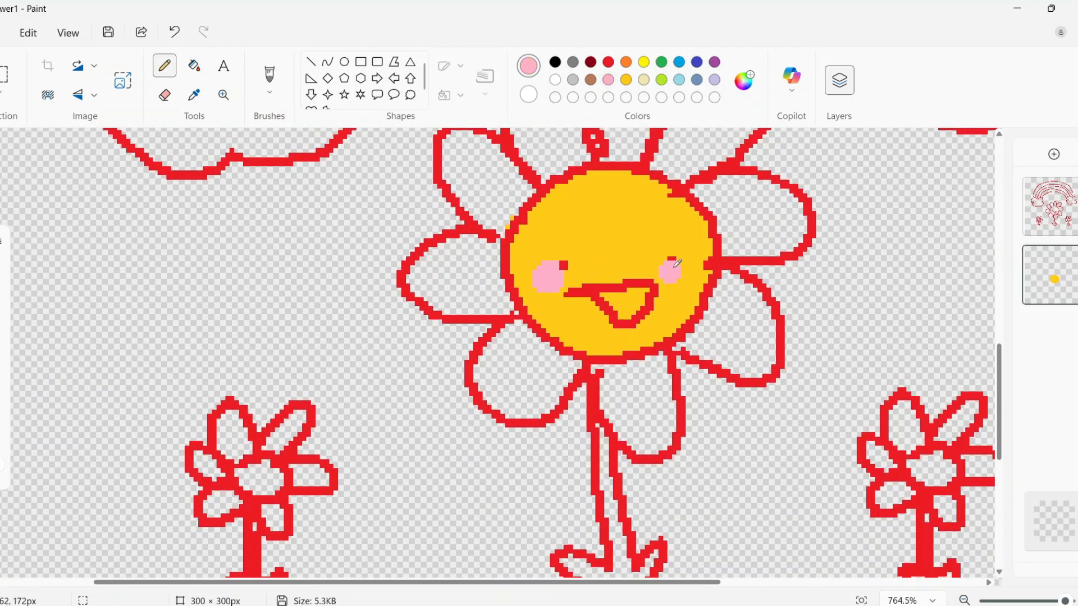
{"action": "left_click", "coordinate": [194, 66]}
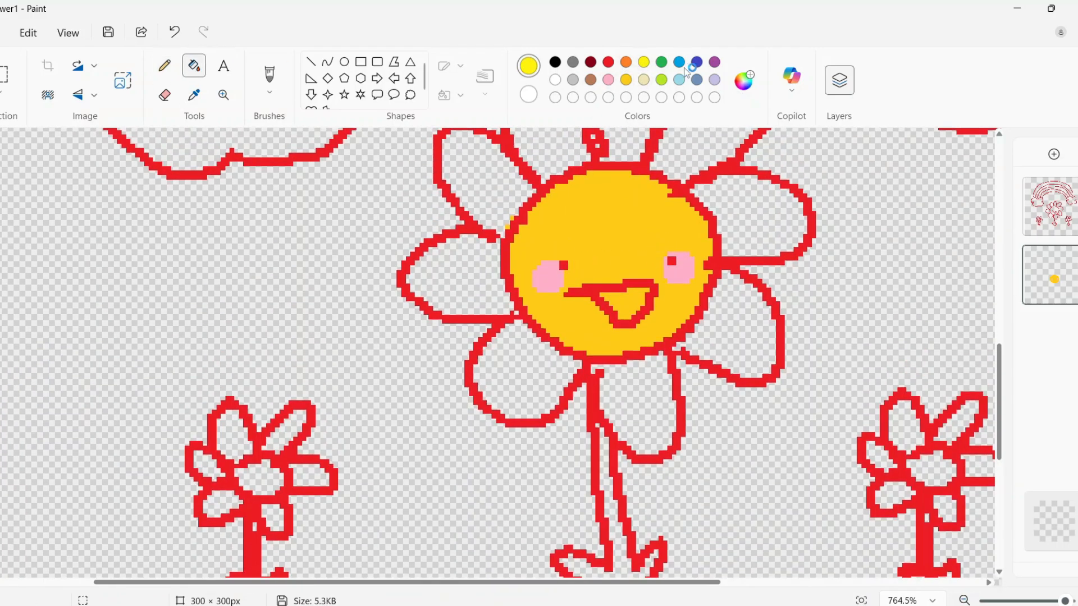
{"action": "left_click", "coordinate": [631, 220]}
Step: Paint the inside of the flower's mouth pink and merge the outline layer down into the colour layer
{"action": "left_click", "coordinate": [164, 65]}
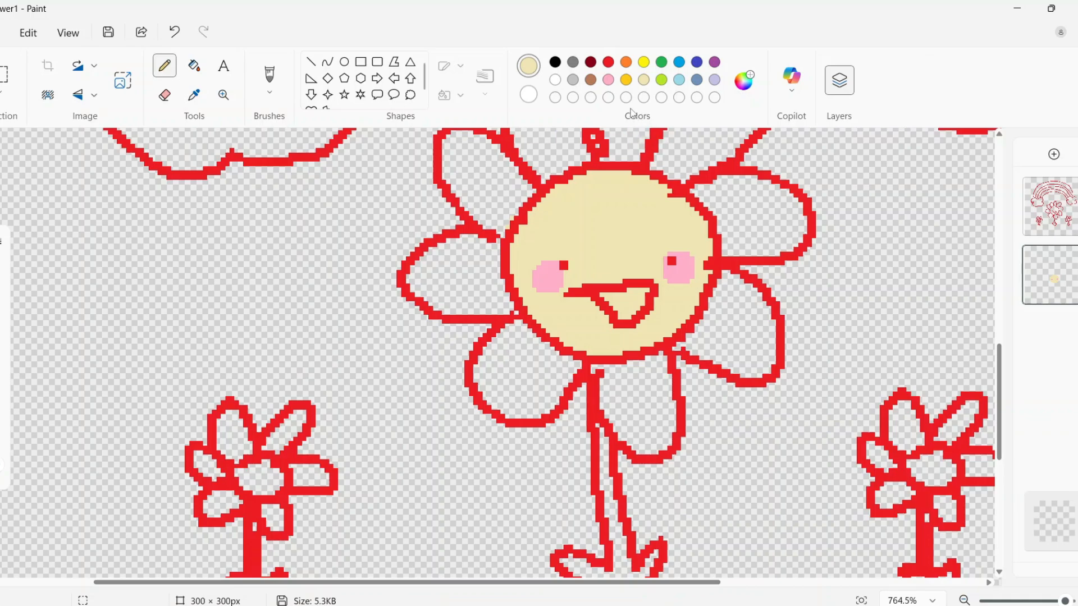
{"action": "mouse_move", "coordinate": [623, 289]}
{"action": "left_mouse_down"}
{"action": "mouse_move", "coordinate": [611, 301]}
{"action": "mouse_move", "coordinate": [639, 300]}
{"action": "left_mouse_up"}
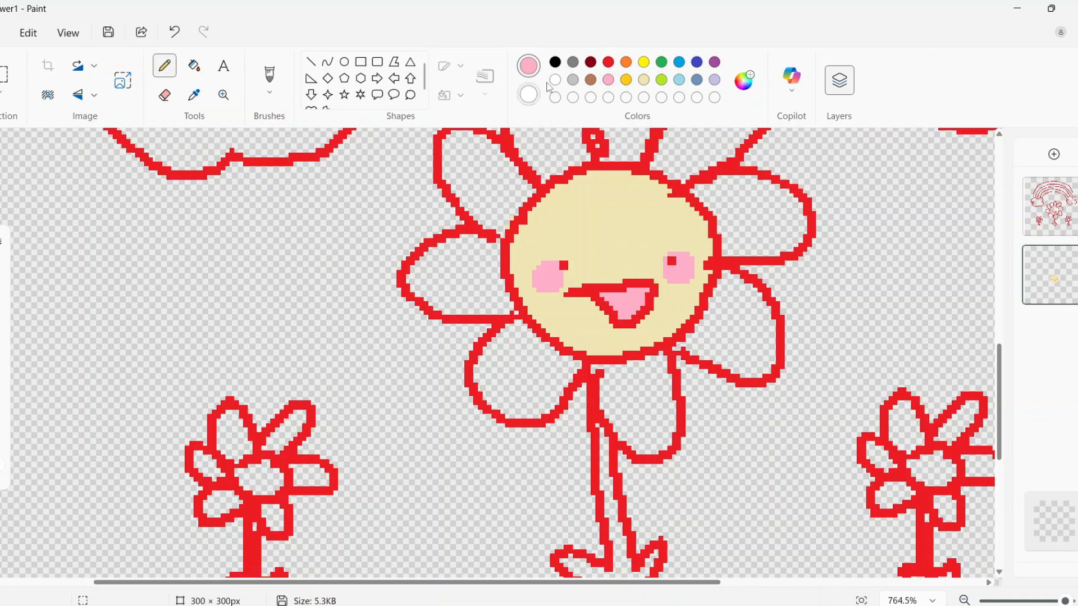
{"action": "right_click", "coordinate": [1049, 206]}
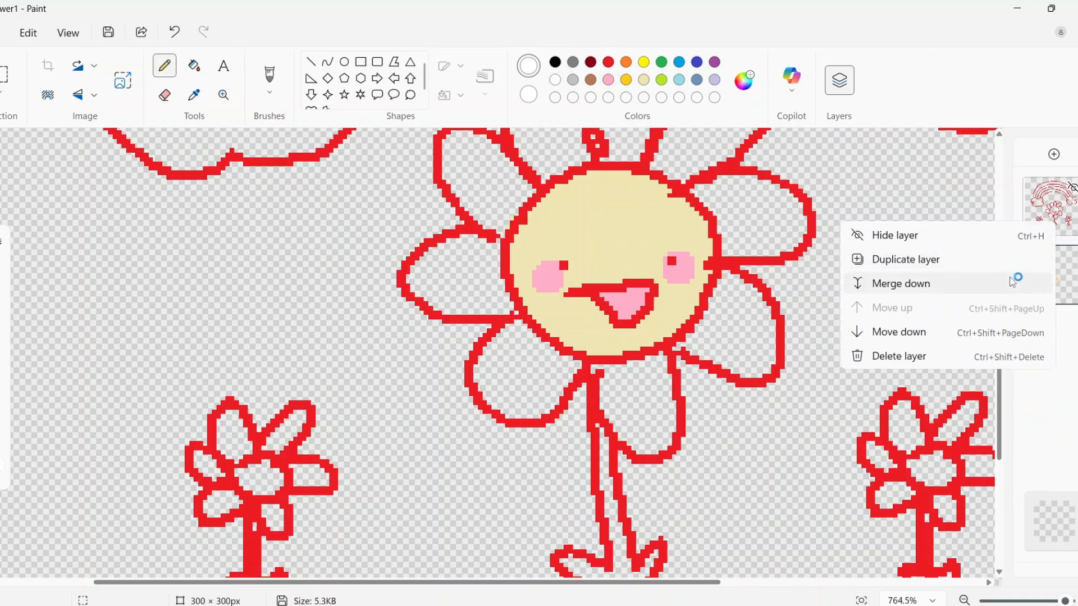
{"action": "left_click", "coordinate": [1010, 282]}
Step: Fill the large flower's side and lower petals with white, undoing the fills that recolour the outline and centre
{"action": "left_click", "coordinate": [194, 66]}
{"action": "left_click", "coordinate": [483, 267]}
{"action": "left_click", "coordinate": [515, 345]}
{"action": "left_click", "coordinate": [632, 389]}
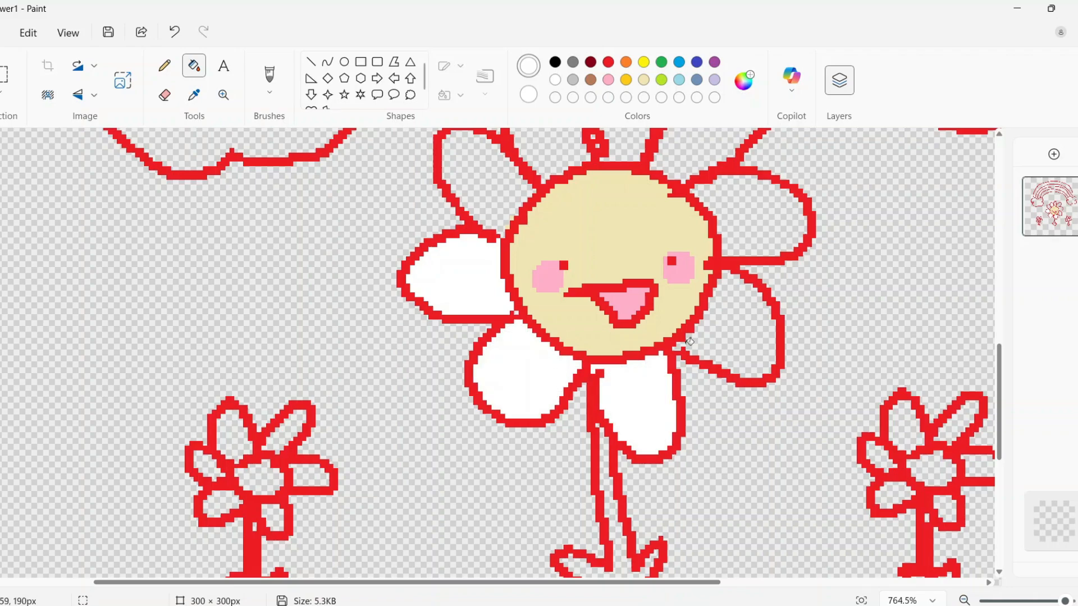
{"action": "left_click", "coordinate": [689, 342]}
{"action": "left_click", "coordinate": [741, 217]}
{"action": "left_click", "coordinate": [715, 225]}
{"action": "left_click", "coordinate": [592, 235]}
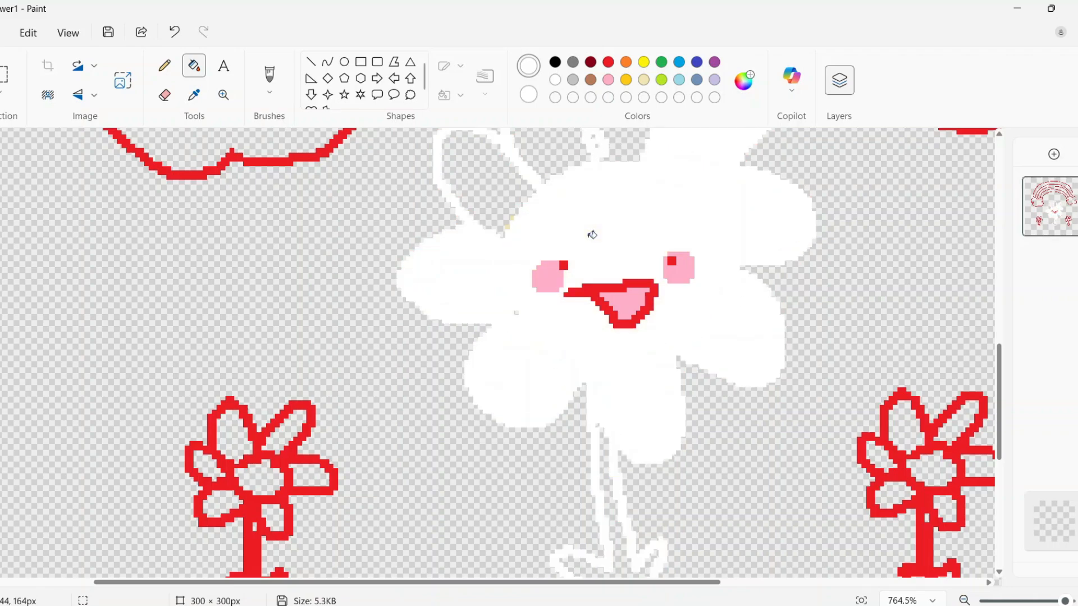
{"action": "key", "text": "ctrl+z"}
{"action": "key", "text": "ctrl+z"}
Step: Fill the large flower's upper petals with white, undoing misplaced fills near the top petal's base
{"action": "scroll", "coordinate": [589, 234], "scroll_direction": "up", "scroll_amount": 3}
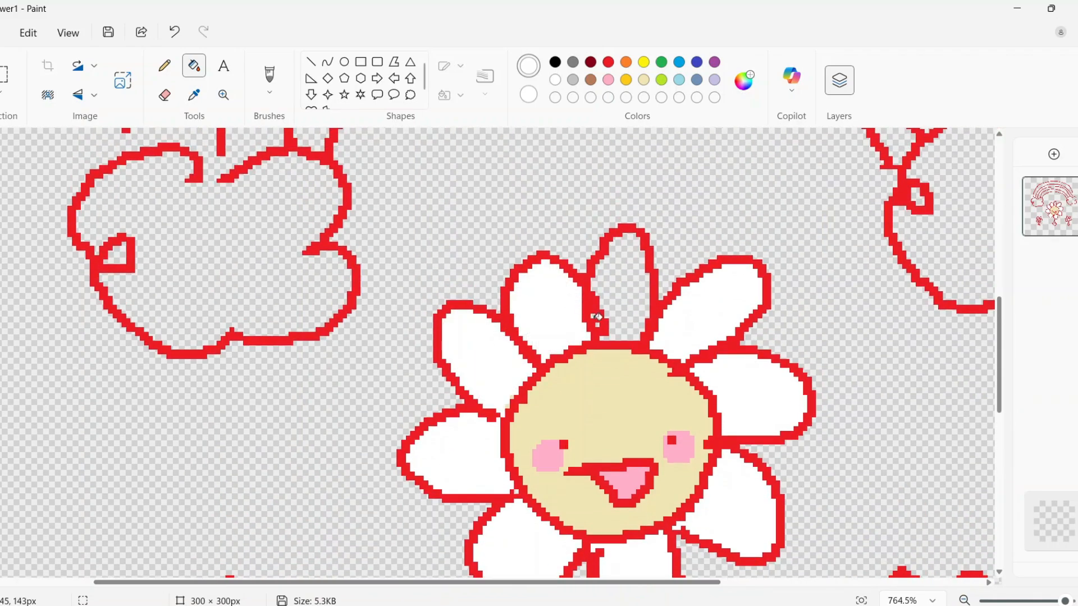
{"action": "left_click", "coordinate": [598, 317]}
{"action": "key", "text": "ctrl+z"}
{"action": "left_click", "coordinate": [600, 318]}
{"action": "key", "text": "ctrl+z"}
{"action": "left_click", "coordinate": [617, 323]}
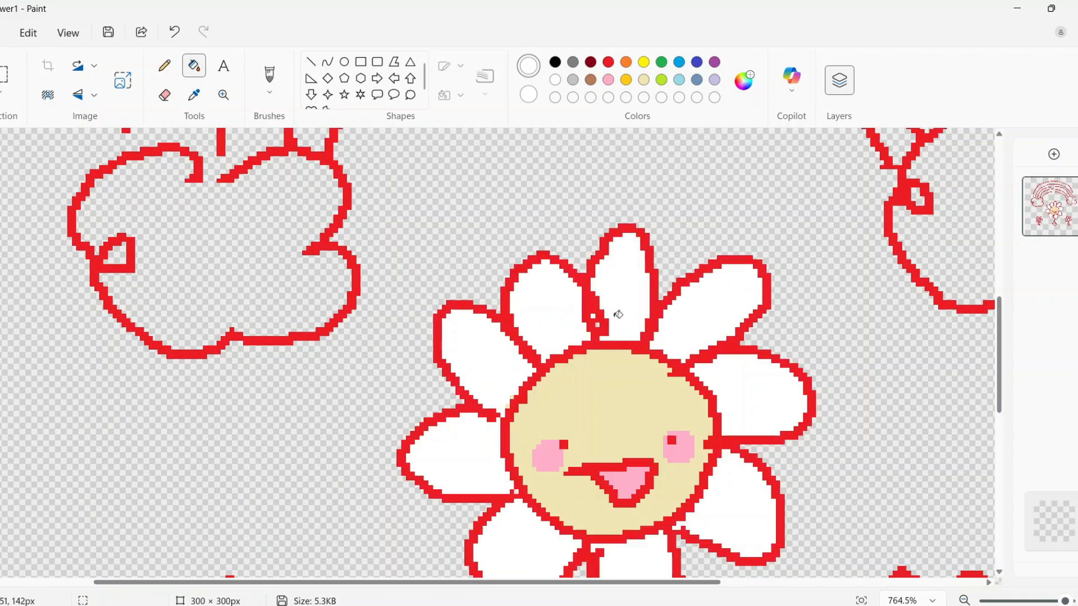
Step: Try to fill the tiny gap beside the top petal's base with white, undoing each attempt
{"action": "left_click", "coordinate": [600, 324]}
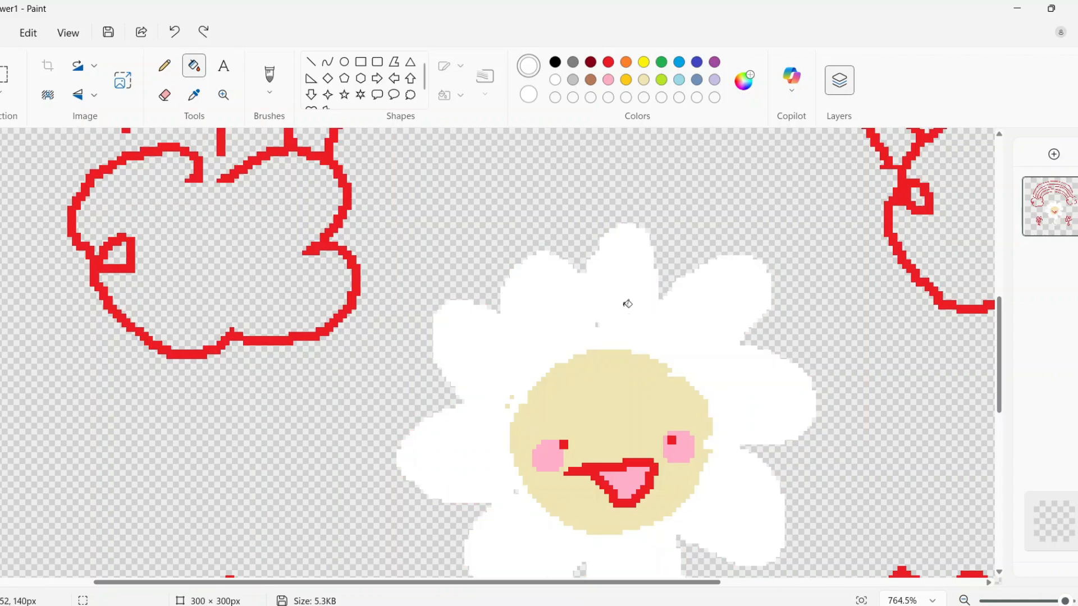
{"action": "key", "text": "ctrl+z"}
{"action": "scroll", "coordinate": [628, 305], "scroll_direction": "up", "scroll_amount": 1}
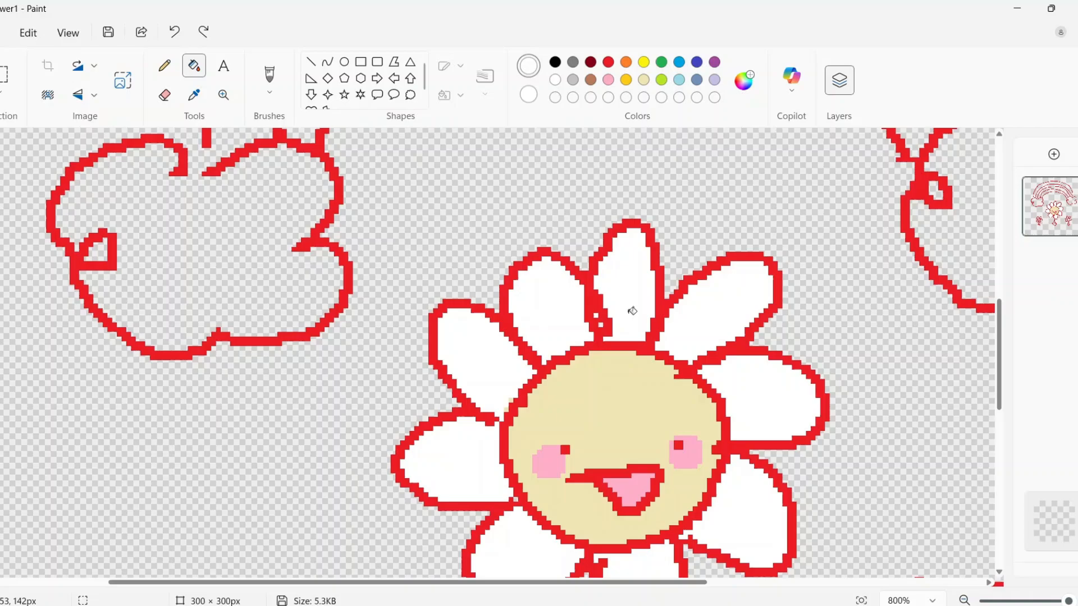
{"action": "left_click", "coordinate": [601, 327]}
{"action": "key", "text": "ctrl+z"}
Step: Paint the gap beside the top petal white on a new layer beneath the outline, and merge the outline layer down
{"action": "left_click", "coordinate": [165, 65]}
{"action": "left_click", "coordinate": [1053, 154]}
{"action": "left_click_drag", "start_coordinate": [1055, 206], "coordinate": [1057, 354]}
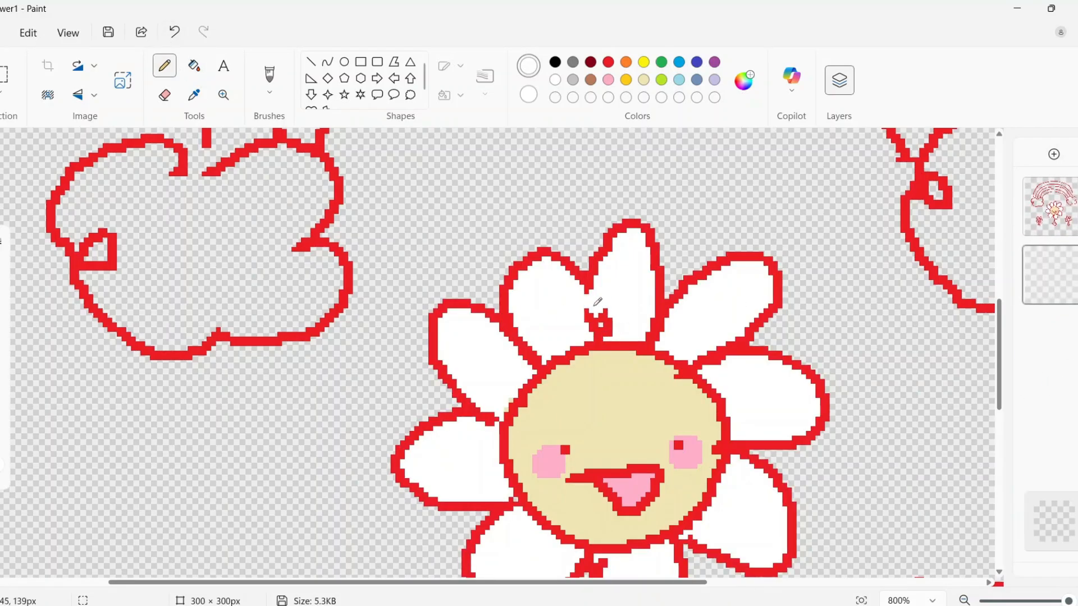
{"action": "left_click", "coordinate": [1052, 185]}
{"action": "right_click", "coordinate": [1050, 224]}
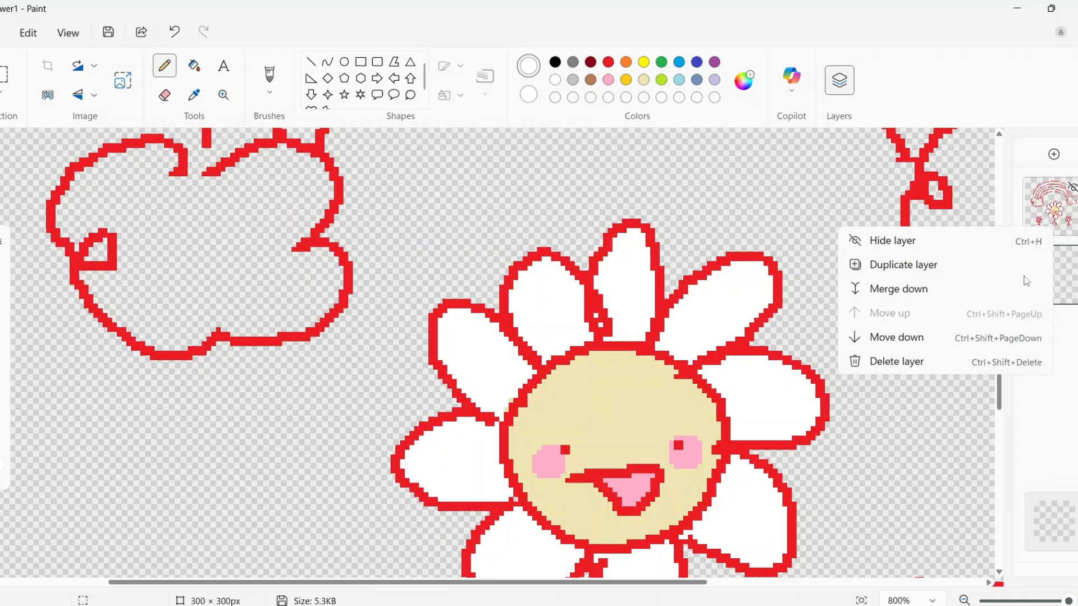
{"action": "left_click", "coordinate": [1016, 286]}
Step: Fill the large flower's stem and leaf base with lime green
{"action": "scroll", "coordinate": [513, 390], "scroll_direction": "right", "scroll_amount": 7}
{"action": "scroll", "coordinate": [522, 360], "scroll_direction": "down", "scroll_amount": 7}
{"action": "scroll", "coordinate": [591, 167], "scroll_direction": "left", "scroll_amount": 8}
{"action": "left_click", "coordinate": [661, 80]}
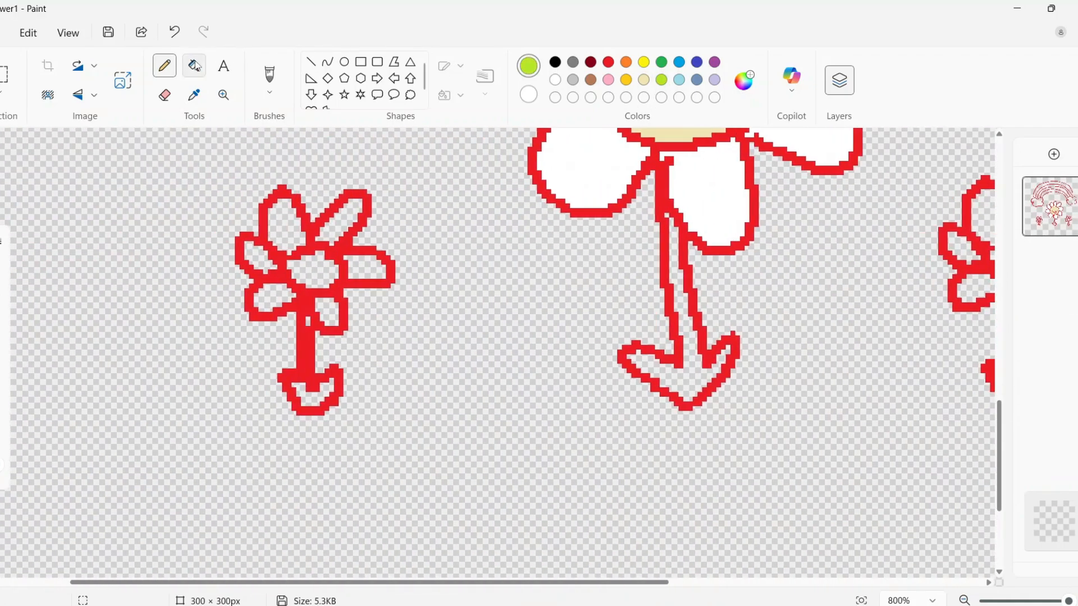
{"action": "left_click", "coordinate": [194, 65]}
{"action": "left_click", "coordinate": [677, 311]}
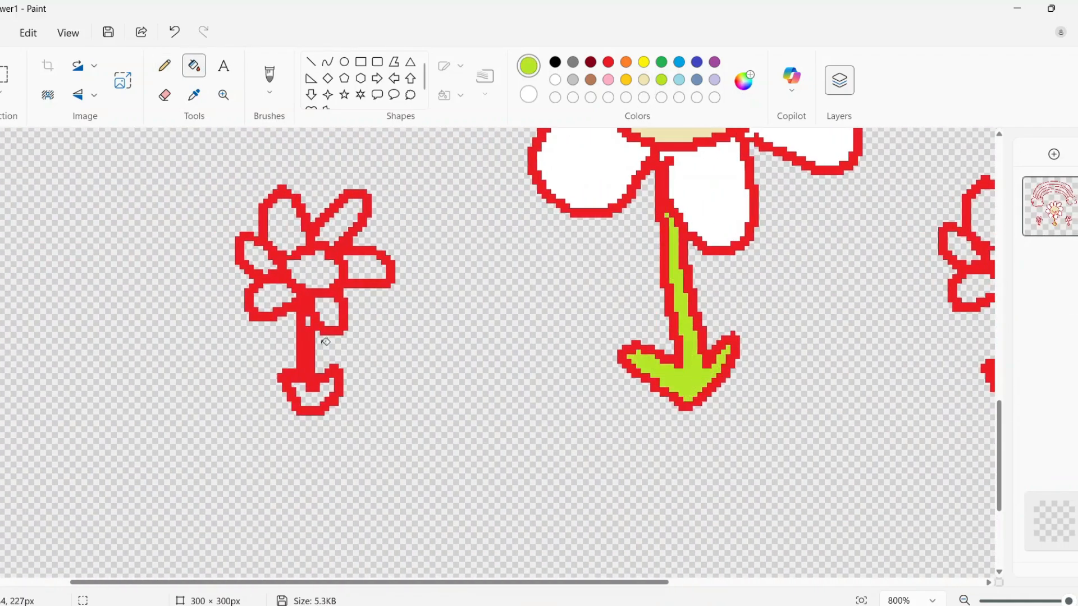
Step: Fill the left small flower's stem gap and base with lime green, undoing misplaced fills
{"action": "left_click", "coordinate": [319, 384]}
{"action": "key", "text": "ctrl+z"}
{"action": "left_click", "coordinate": [313, 318]}
{"action": "key", "text": "ctrl+z"}
{"action": "left_click", "coordinate": [313, 320]}
{"action": "key", "text": "ctrl+z"}
{"action": "left_click", "coordinate": [322, 386]}
Step: Fill the right small flower's stem gap and base lime green, and both small flowers' centres light yellow
{"action": "scroll", "coordinate": [383, 377], "scroll_direction": "right", "scroll_amount": 5}
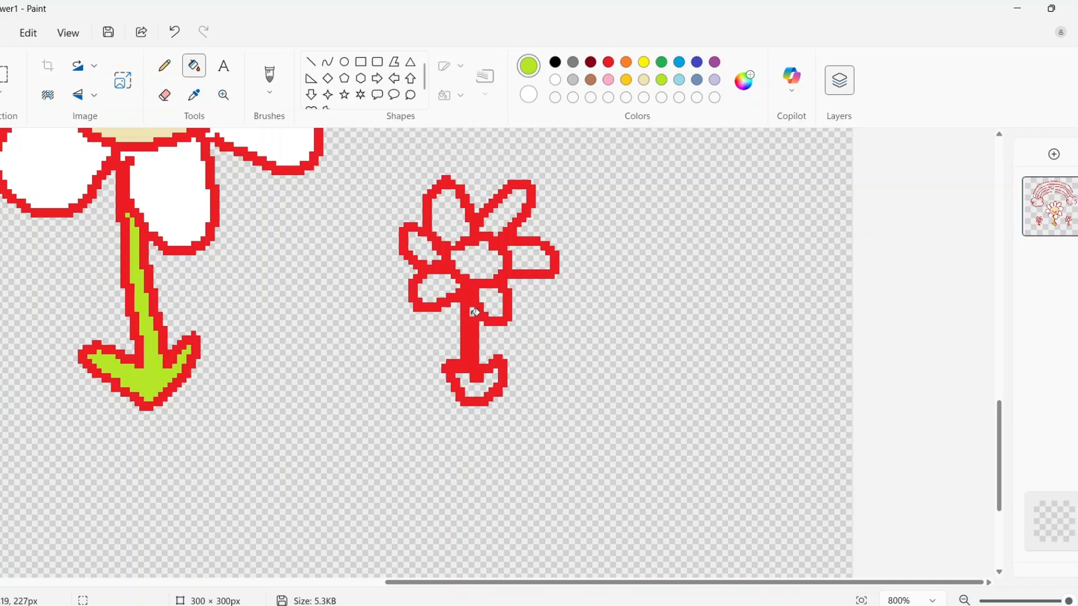
{"action": "left_click", "coordinate": [474, 313]}
{"action": "left_click", "coordinate": [477, 261]}
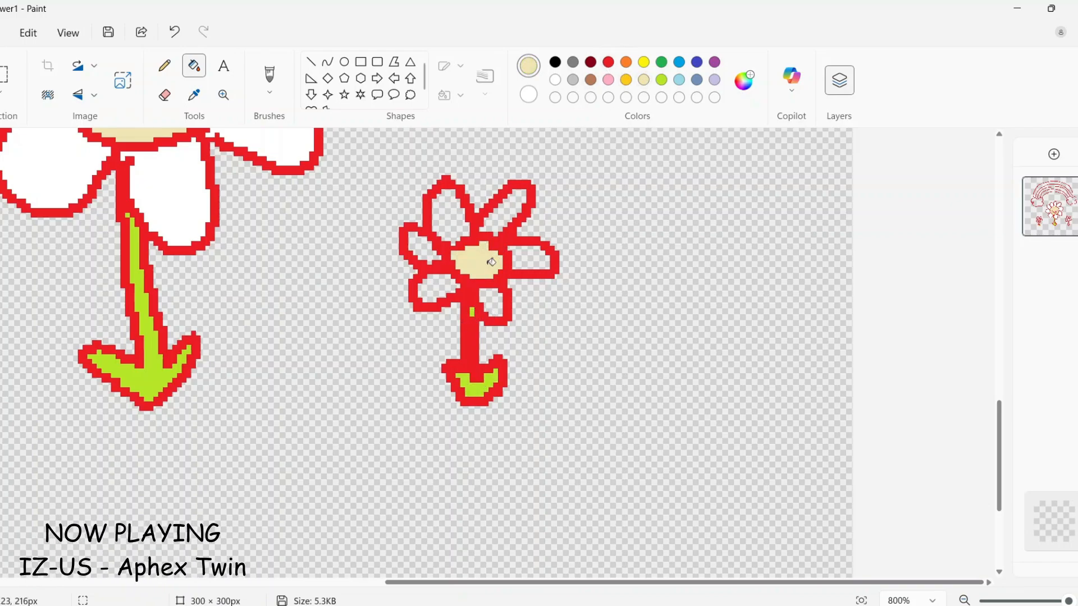
{"action": "scroll", "coordinate": [477, 261], "scroll_direction": "left", "scroll_amount": 6}
{"action": "left_click", "coordinate": [462, 273]}
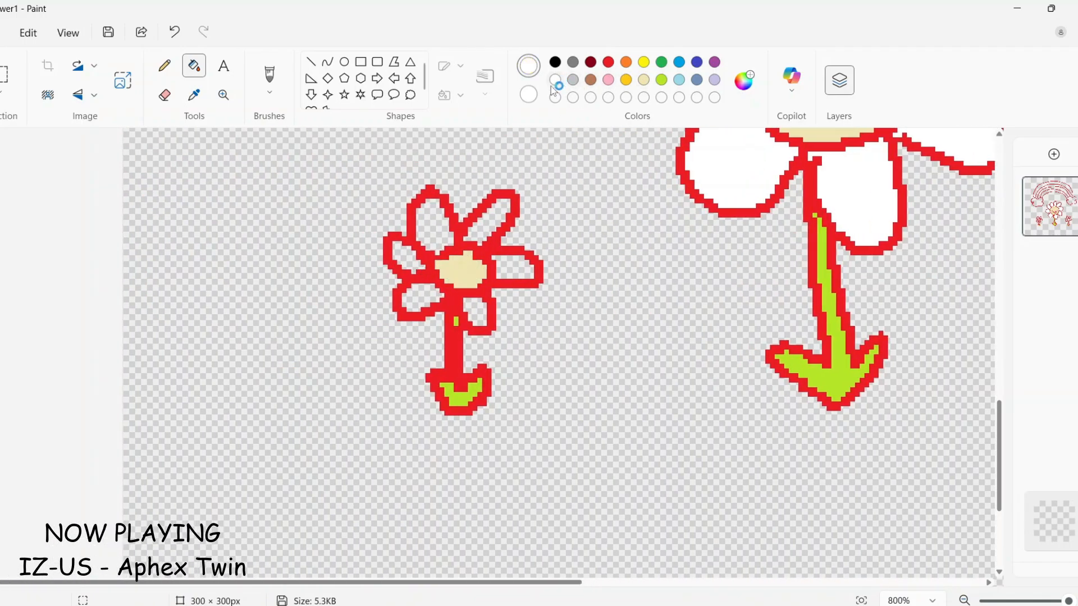
Step: Fill the left small flower's six petals with white
{"action": "left_click", "coordinate": [434, 231]}
{"action": "left_click", "coordinate": [404, 257]}
{"action": "left_click", "coordinate": [426, 294]}
{"action": "left_click", "coordinate": [479, 309]}
{"action": "left_click", "coordinate": [511, 266]}
{"action": "left_click", "coordinate": [489, 221]}
Step: Fill the right small flower's six petals with white
{"action": "scroll", "coordinate": [541, 258], "scroll_direction": "right", "scroll_amount": 1}
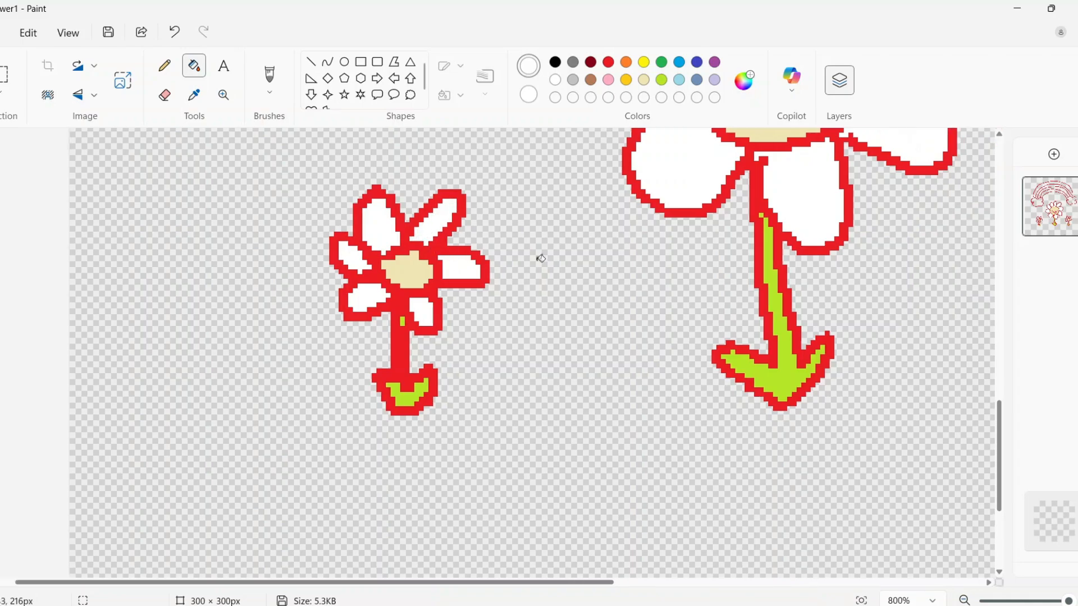
{"action": "scroll", "coordinate": [540, 258], "scroll_direction": "right", "scroll_amount": 4}
{"action": "left_click", "coordinate": [607, 248]}
{"action": "left_click", "coordinate": [634, 216]}
{"action": "left_click", "coordinate": [620, 289]}
{"action": "left_click", "coordinate": [676, 303]}
{"action": "left_click", "coordinate": [716, 258]}
{"action": "left_click", "coordinate": [668, 225]}
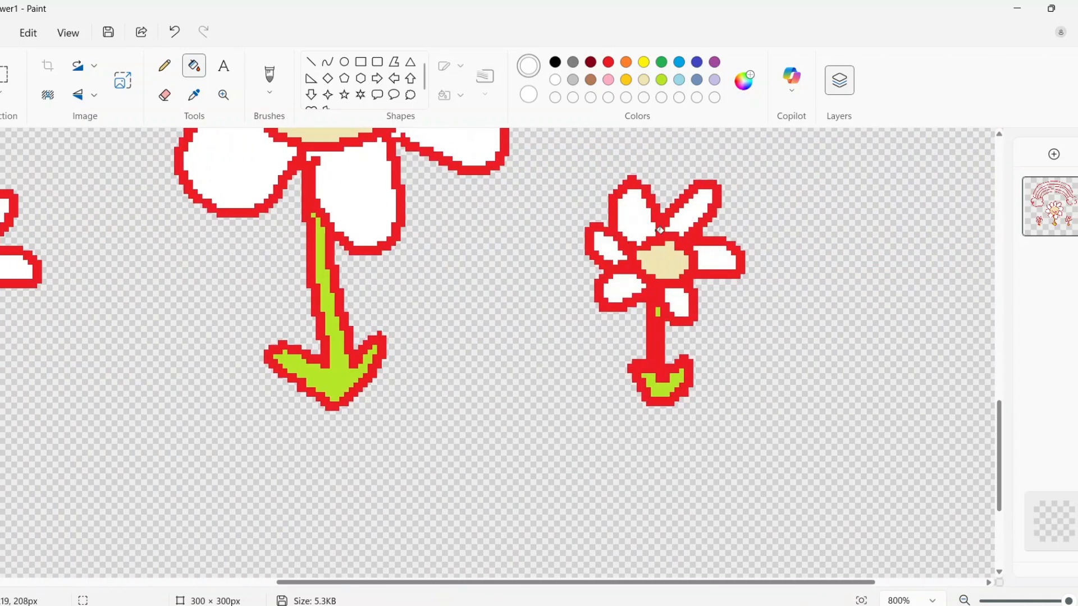
Step: Fill the right cloud with white and undo the stray white fill of the left cloud's outline
{"action": "scroll", "coordinate": [659, 230], "scroll_direction": "up", "scroll_amount": 5}
{"action": "left_click", "coordinate": [696, 246]}
{"action": "left_click", "coordinate": [654, 262]}
{"action": "scroll", "coordinate": [613, 272], "scroll_direction": "left", "scroll_amount": 5}
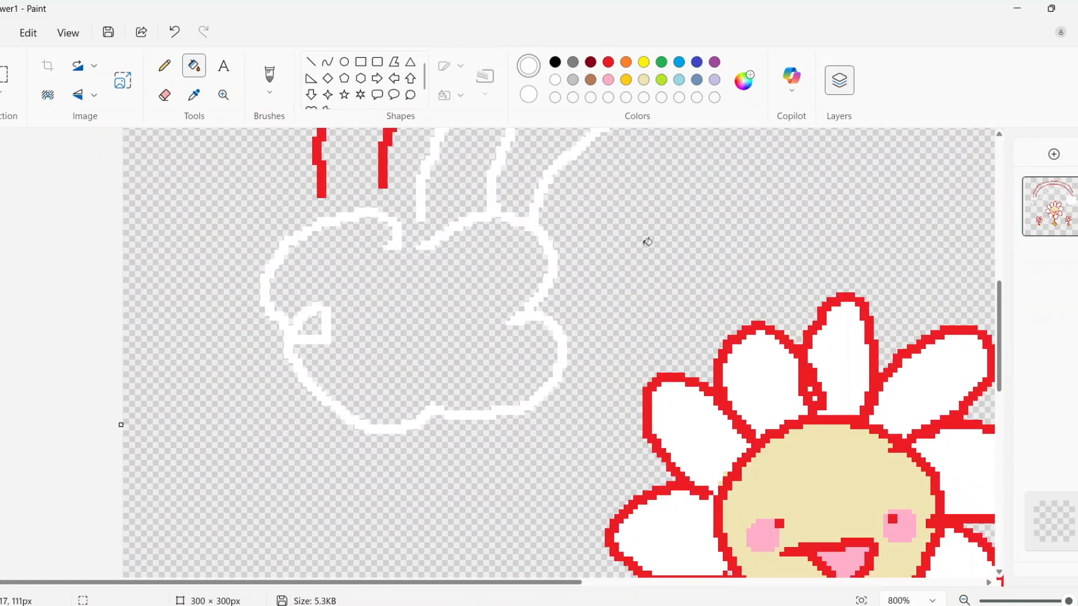
{"action": "key", "text": "ctrl+z"}
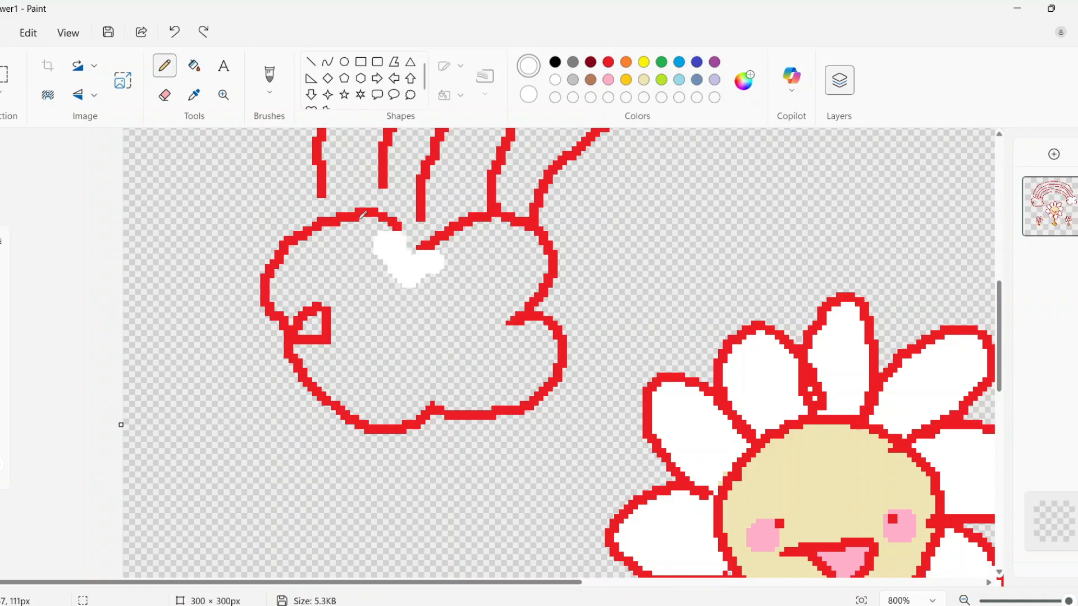
Step: Fill the left cloud with white and add a new layer beneath the line art
{"action": "left_click", "coordinate": [333, 288]}
{"action": "scroll", "coordinate": [312, 324], "scroll_direction": "right", "scroll_amount": 10}
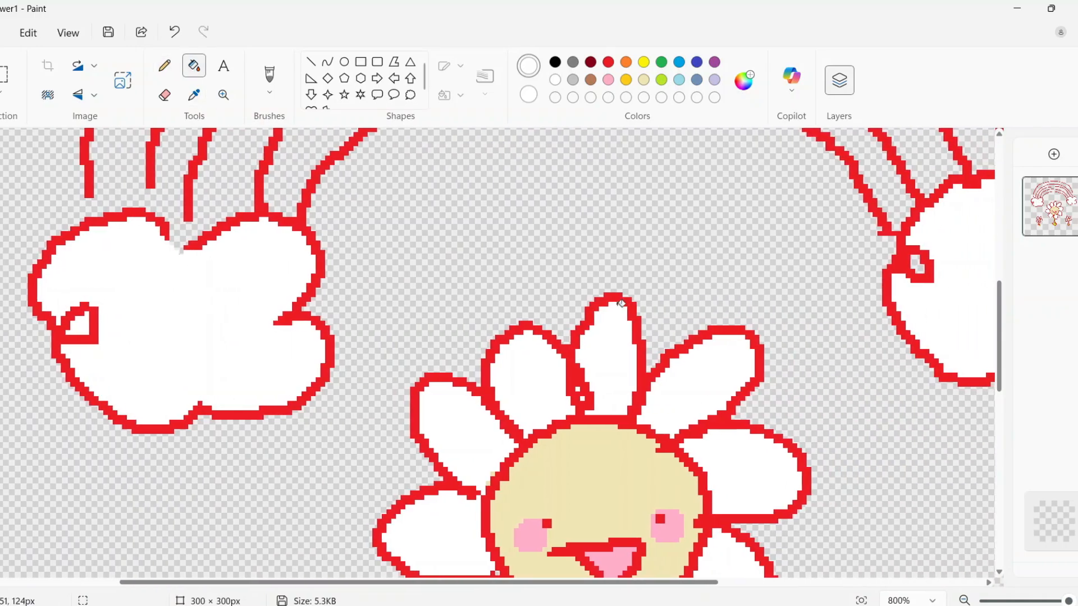
{"action": "scroll", "coordinate": [533, 266], "scroll_direction": "up", "scroll_amount": 6}
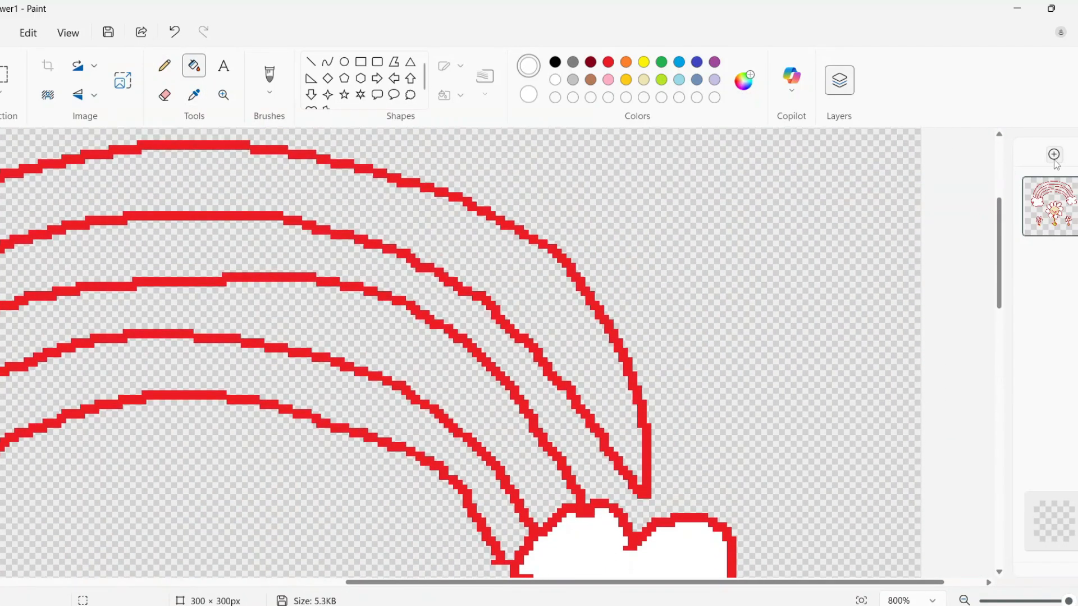
{"action": "scroll", "coordinate": [385, 366], "scroll_direction": "left", "scroll_amount": 10}
{"action": "scroll", "coordinate": [385, 365], "scroll_direction": "down", "scroll_amount": 3}
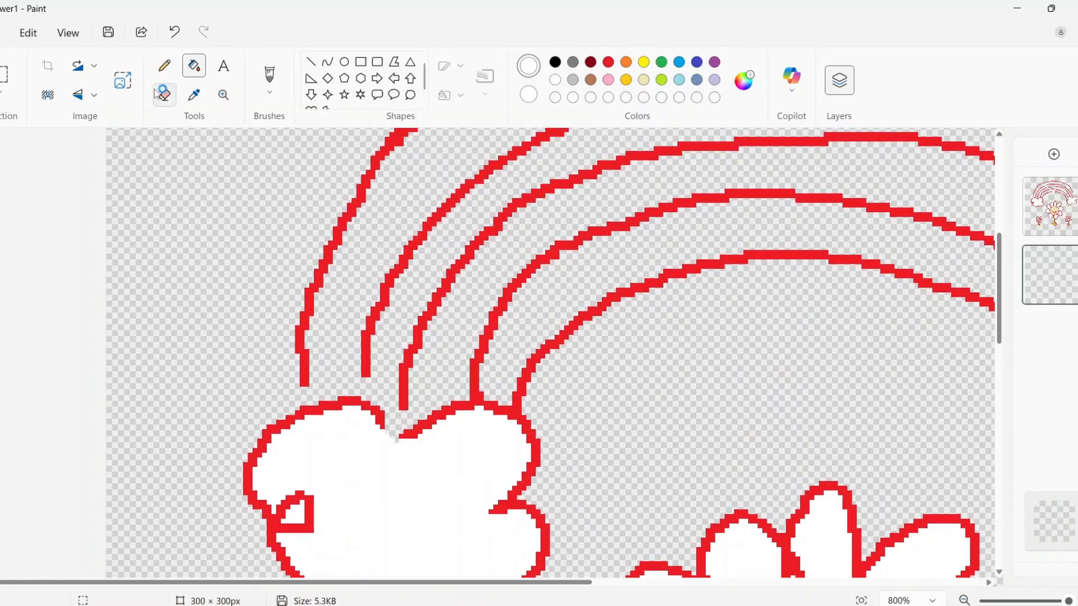
Step: Pencil pink, gold and yellow patches to close the left ends of the three outer rainbow bands above the left cloud
{"action": "left_click", "coordinate": [163, 66]}
{"action": "left_click", "coordinate": [609, 79]}
{"action": "left_click_drag", "start_coordinate": [353, 337], "coordinate": [320, 401]}
{"action": "left_click_drag", "start_coordinate": [393, 341], "coordinate": [390, 358]}
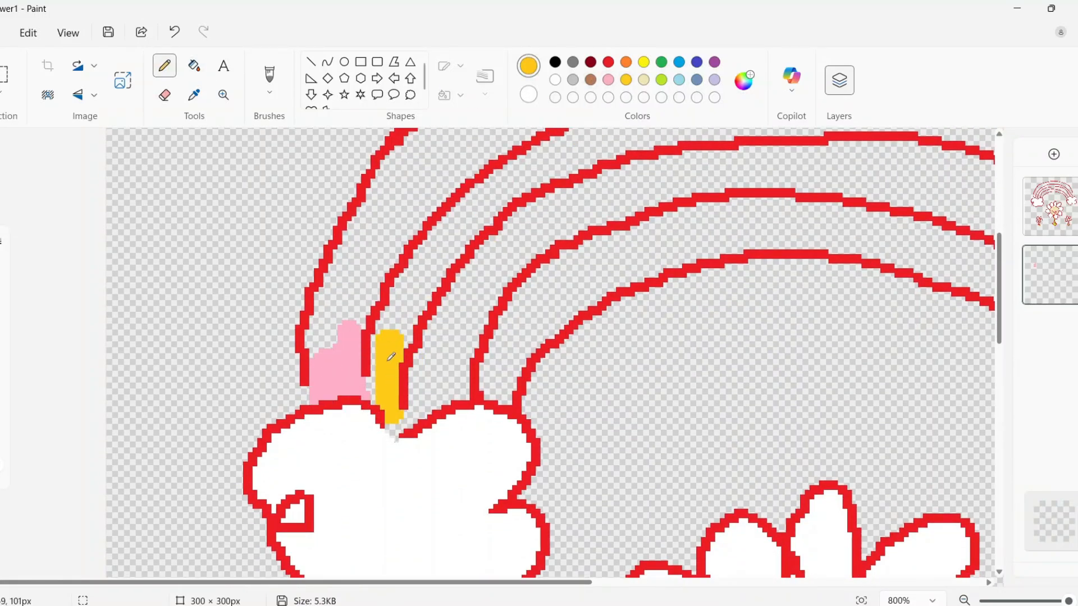
{"action": "left_click_drag", "start_coordinate": [391, 431], "coordinate": [396, 440]}
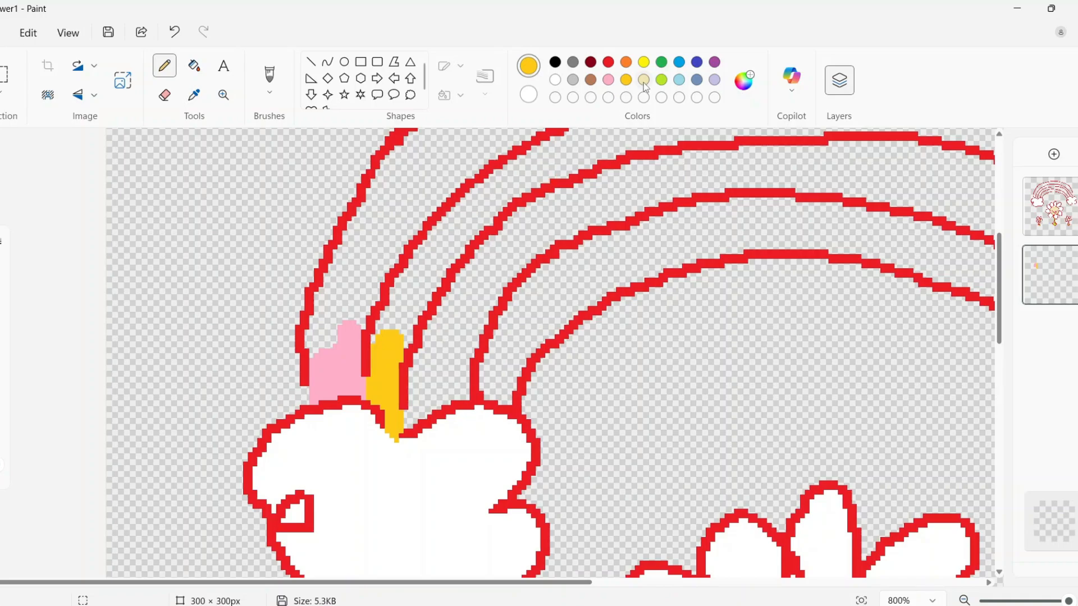
{"action": "left_click_drag", "start_coordinate": [433, 338], "coordinate": [429, 426]}
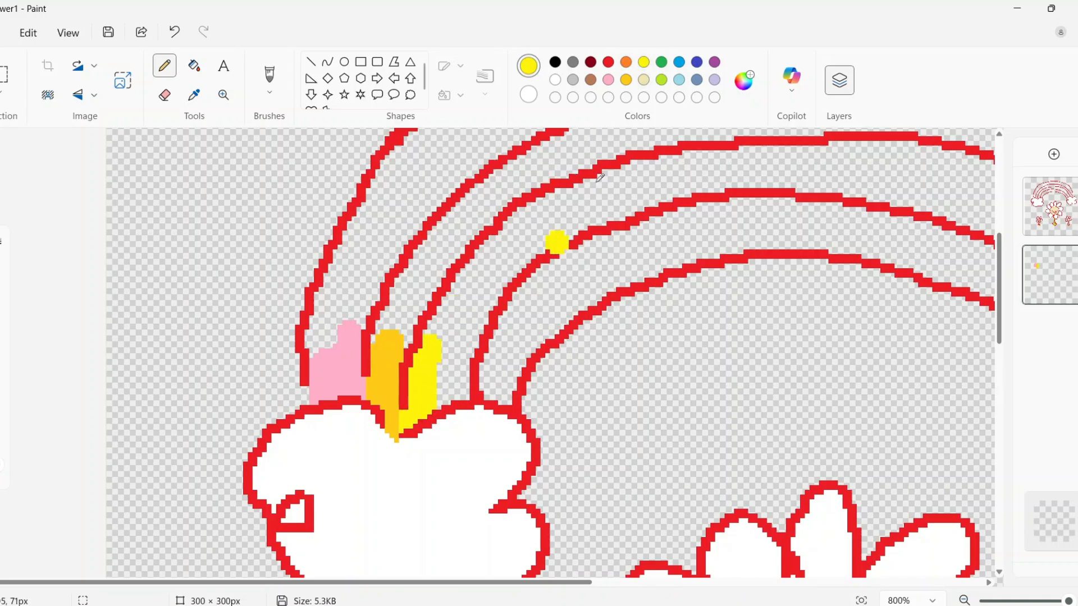
Step: Pencil a gold patch closing the second band's right end above the right cloud, and merge the line art layer down
{"action": "scroll", "coordinate": [583, 247], "scroll_direction": "right", "scroll_amount": 10}
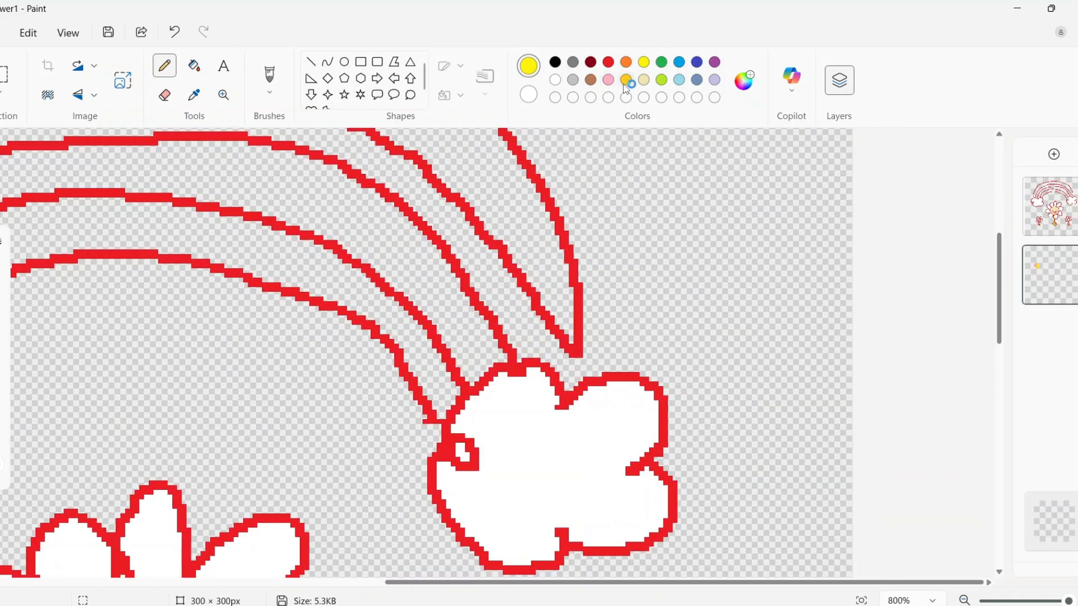
{"action": "left_click", "coordinate": [626, 80]}
{"action": "mouse_move", "coordinate": [546, 335]}
{"action": "left_mouse_down"}
{"action": "mouse_move", "coordinate": [564, 399]}
{"action": "mouse_move", "coordinate": [525, 317]}
{"action": "mouse_move", "coordinate": [526, 340]}
{"action": "left_mouse_up"}
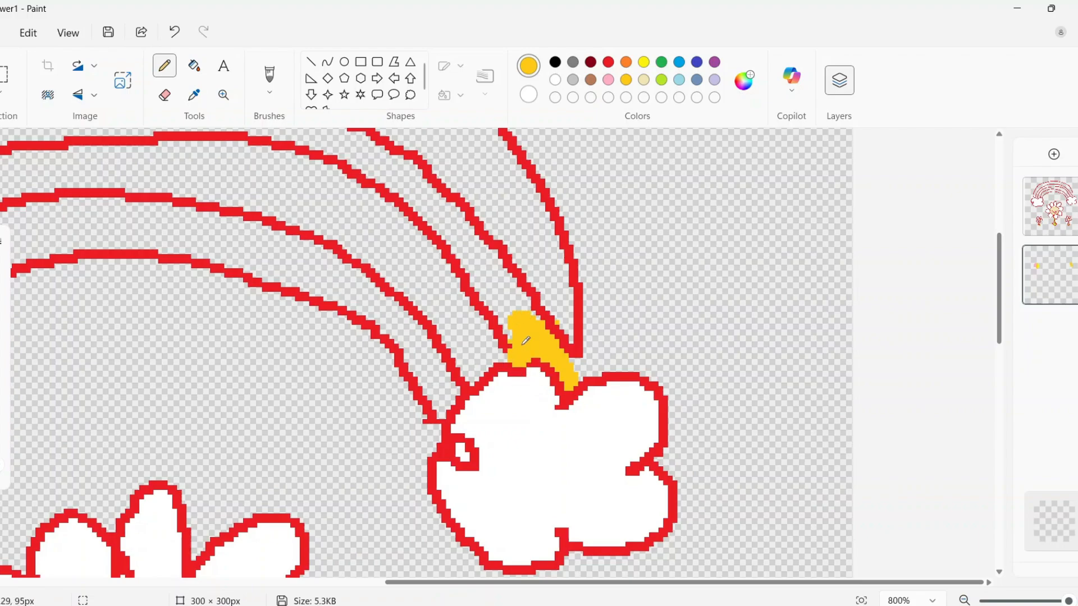
{"action": "scroll", "coordinate": [505, 325], "scroll_direction": "left", "scroll_amount": 10}
{"action": "scroll", "coordinate": [527, 204], "scroll_direction": "right", "scroll_amount": 6}
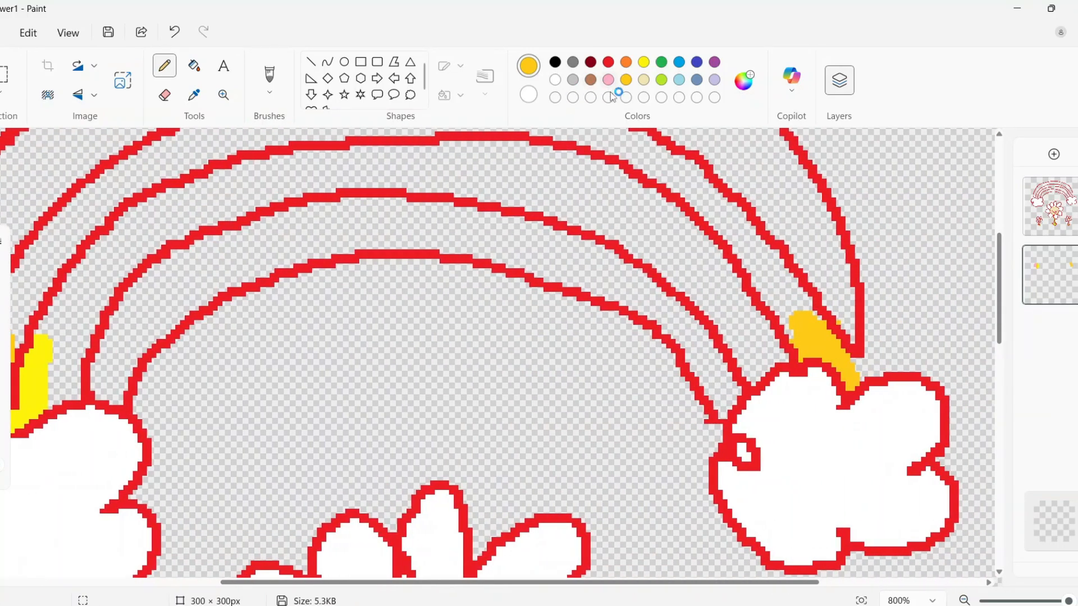
{"action": "scroll", "coordinate": [750, 277], "scroll_direction": "down", "scroll_amount": 2, "text": "ctrl"}
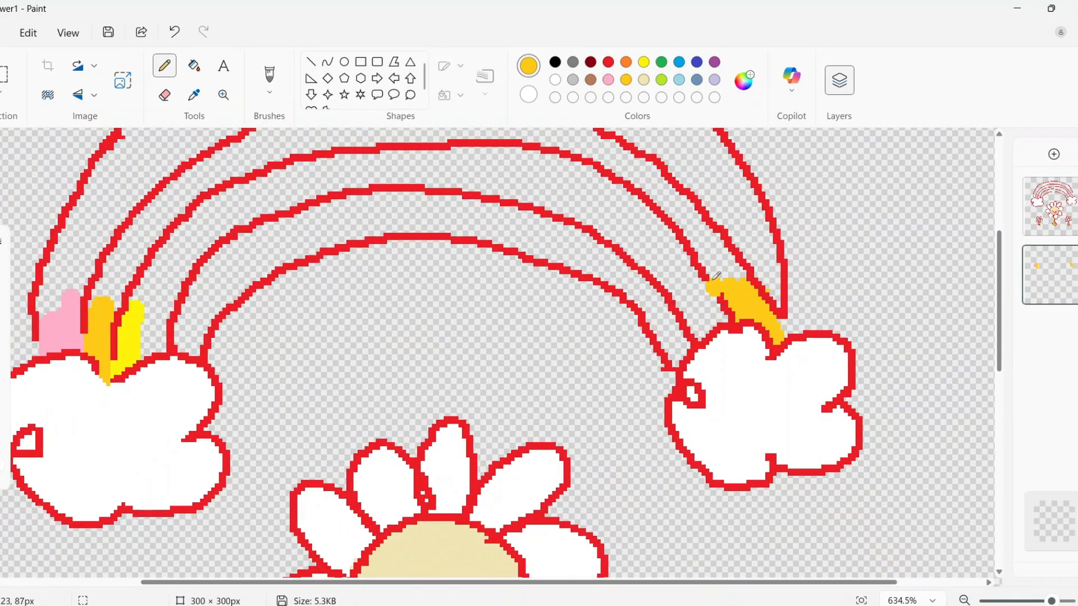
{"action": "right_click", "coordinate": [1049, 205]}
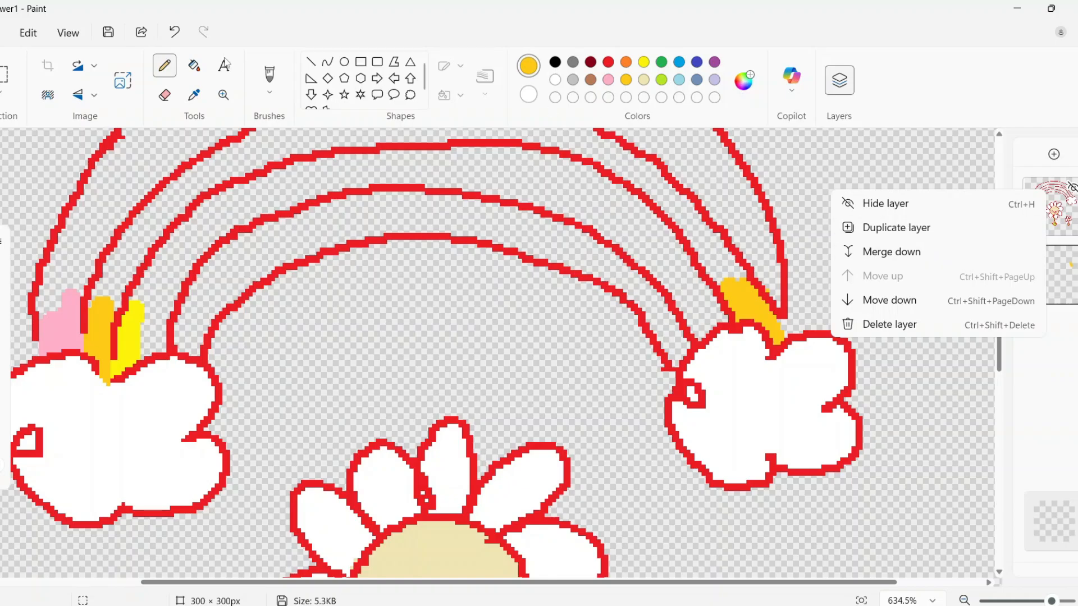
{"action": "left_click", "coordinate": [887, 251]}
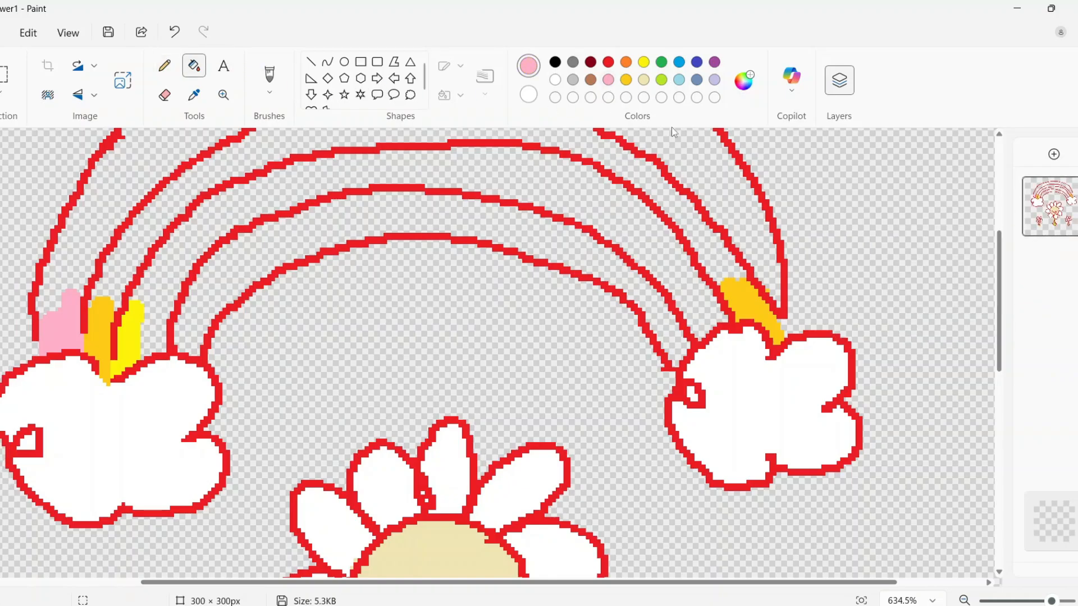
Step: Fill the rainbow's four bands from outside to inside with pink, gold, yellow and lime green
{"action": "left_click", "coordinate": [696, 160]}
{"action": "scroll", "coordinate": [683, 193], "scroll_direction": "up", "scroll_amount": 1}
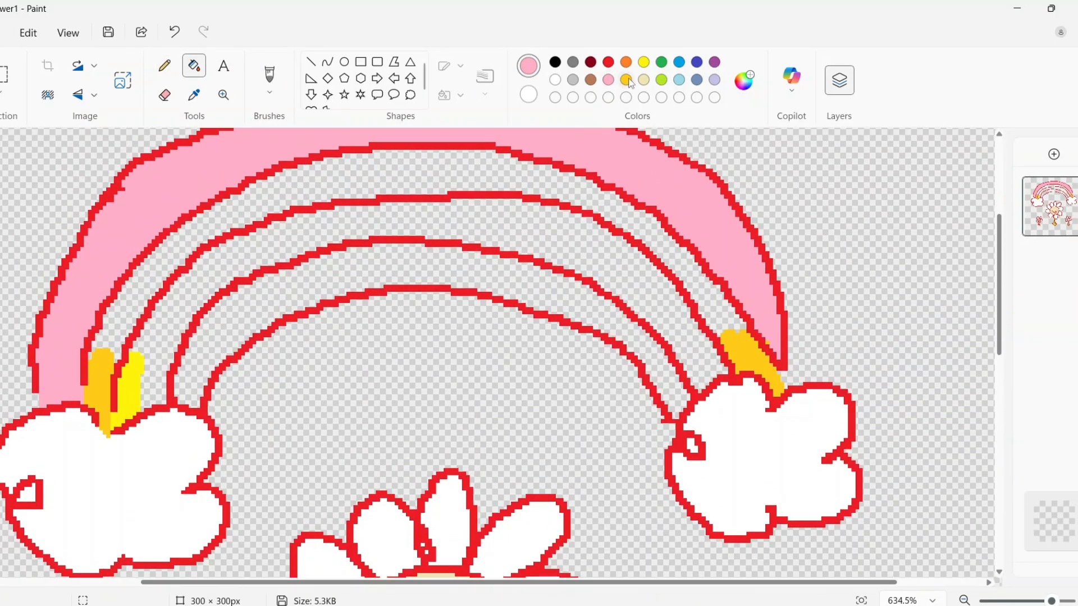
{"action": "left_click", "coordinate": [289, 199]}
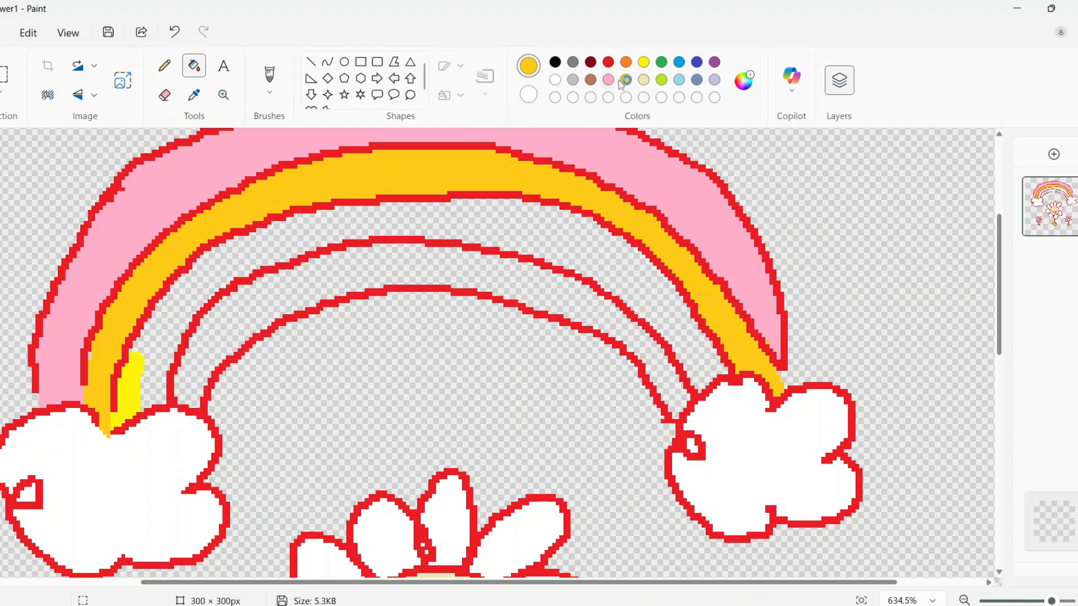
{"action": "scroll", "coordinate": [314, 348], "scroll_direction": "left", "scroll_amount": 5}
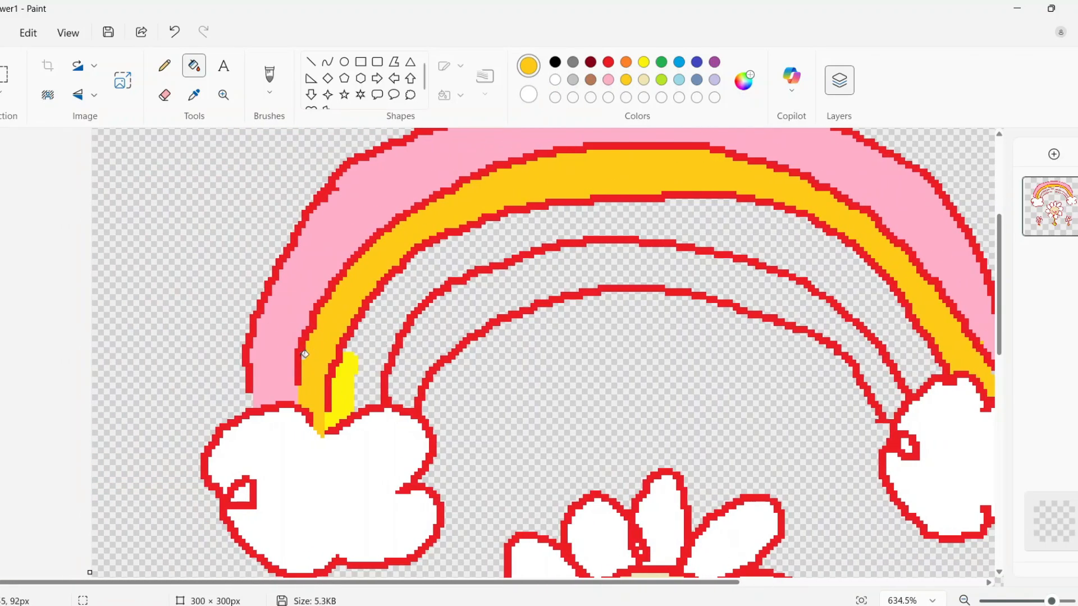
{"action": "left_click", "coordinate": [635, 221]}
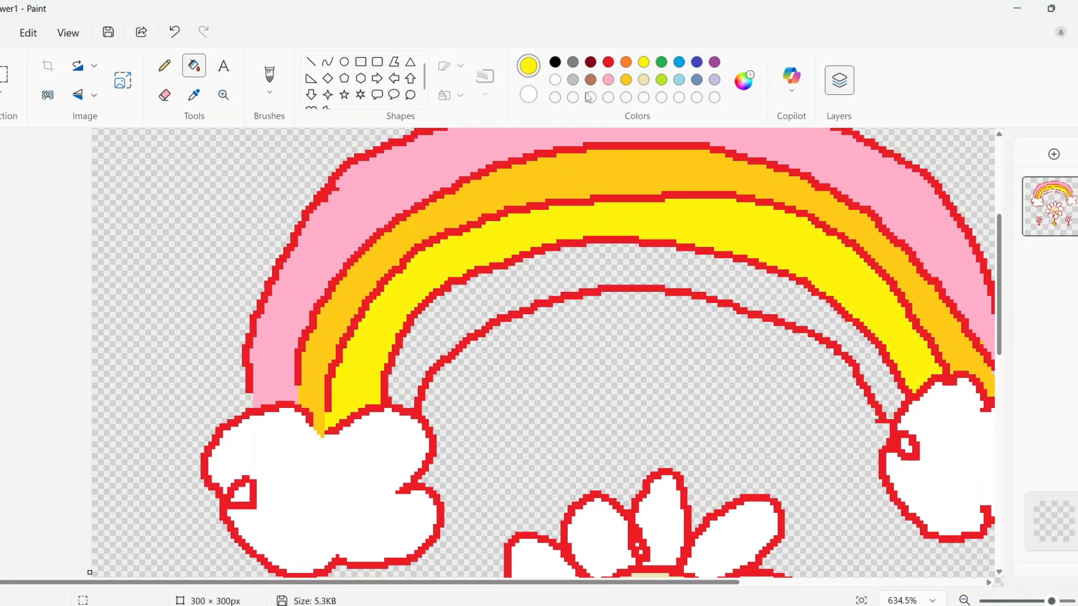
{"action": "left_click", "coordinate": [492, 291]}
{"action": "scroll", "coordinate": [492, 290], "scroll_direction": "down", "scroll_amount": 6}
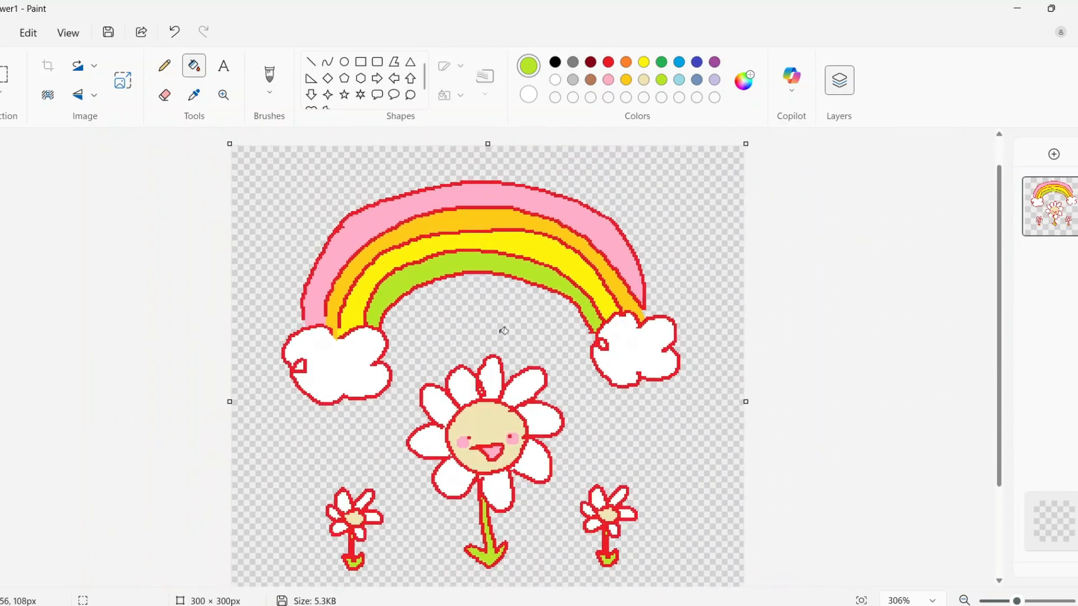
Step: Save the coloured flower1 drawing
{"action": "left_click", "coordinate": [2, 33]}
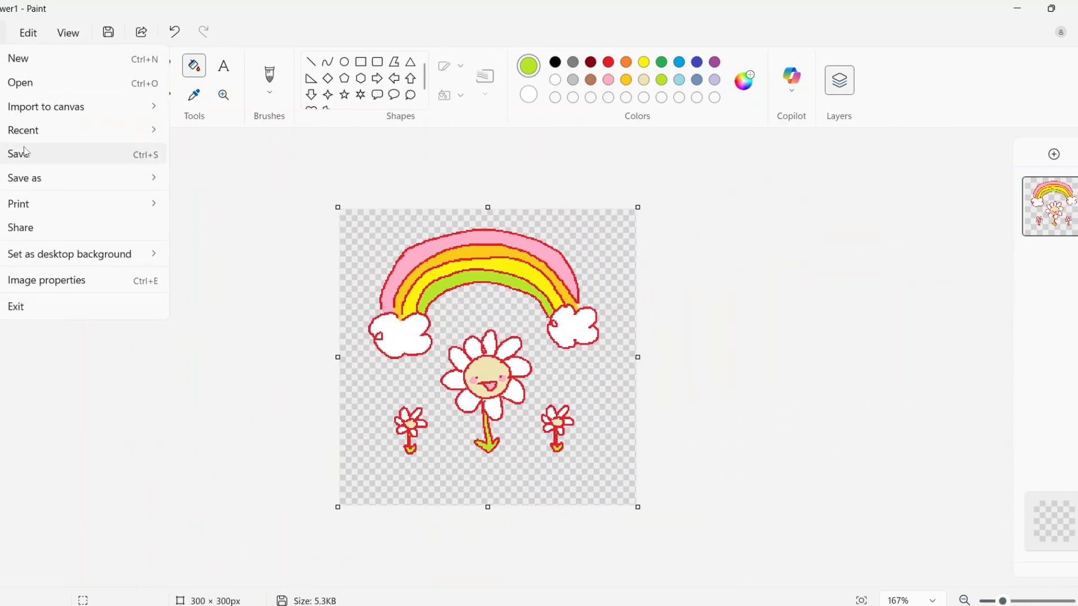
{"action": "left_click", "coordinate": [16, 151]}
{"action": "scroll", "coordinate": [649, 436], "scroll_direction": "up", "scroll_amount": 5}
{"action": "scroll", "coordinate": [650, 437], "scroll_direction": "down", "scroll_amount": 3}
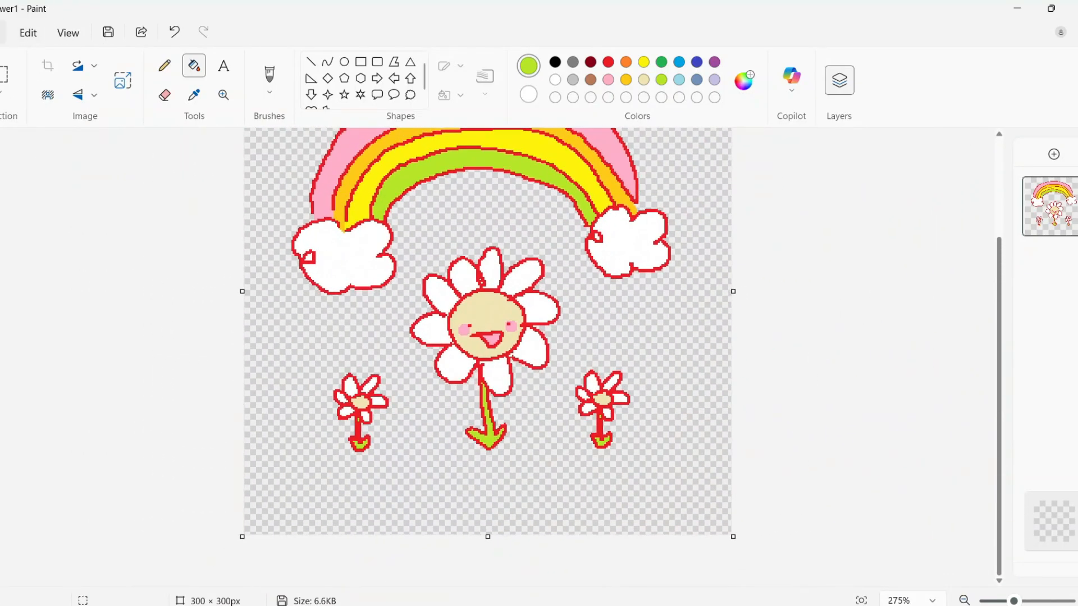
Step: Open the flower2 drawing from the Downloads folder
{"action": "left_click", "coordinate": [3, 32]}
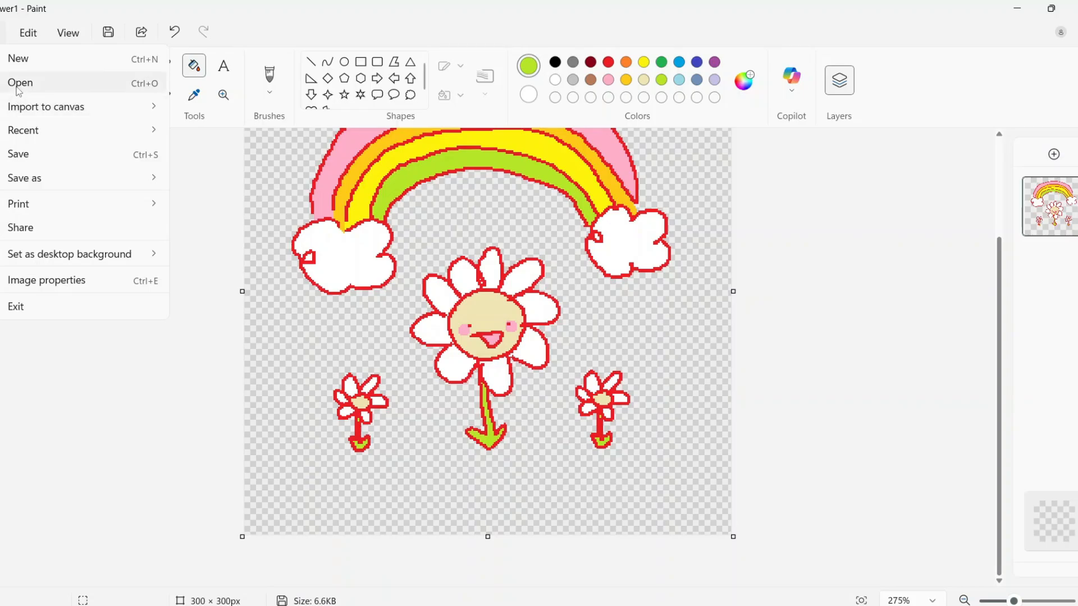
{"action": "left_click", "coordinate": [18, 84]}
{"action": "double_click", "coordinate": [698, 247]}
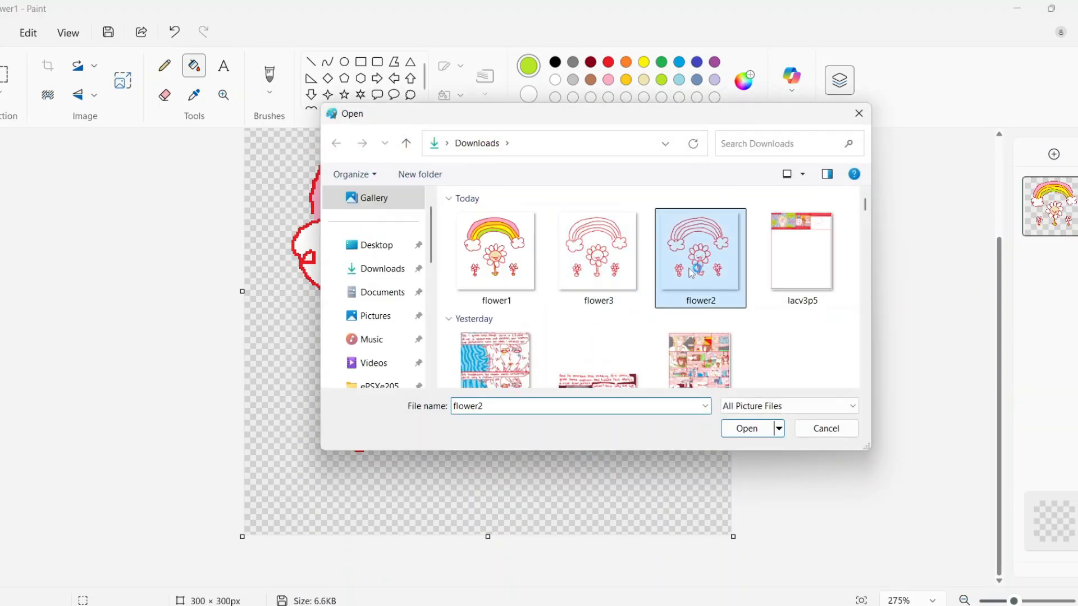
{"action": "scroll", "coordinate": [537, 462], "scroll_direction": "up", "scroll_amount": 4}
{"action": "left_click", "coordinate": [643, 80]}
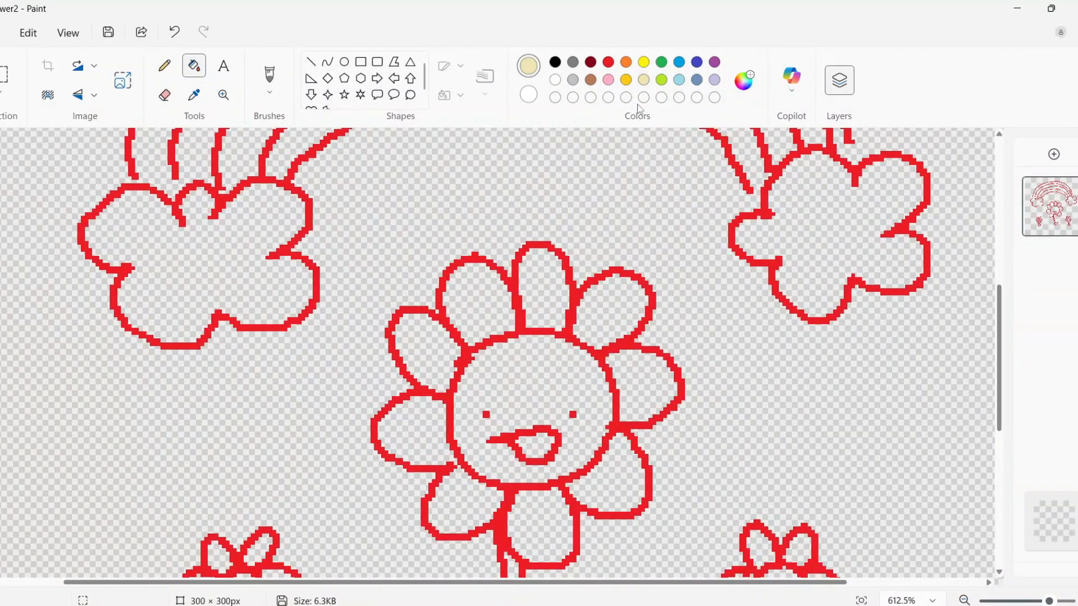
{"action": "scroll", "coordinate": [505, 191], "scroll_direction": "down", "scroll_amount": 3}
{"action": "left_click", "coordinate": [500, 188]}
{"action": "scroll", "coordinate": [564, 160], "scroll_direction": "up", "scroll_amount": 2}
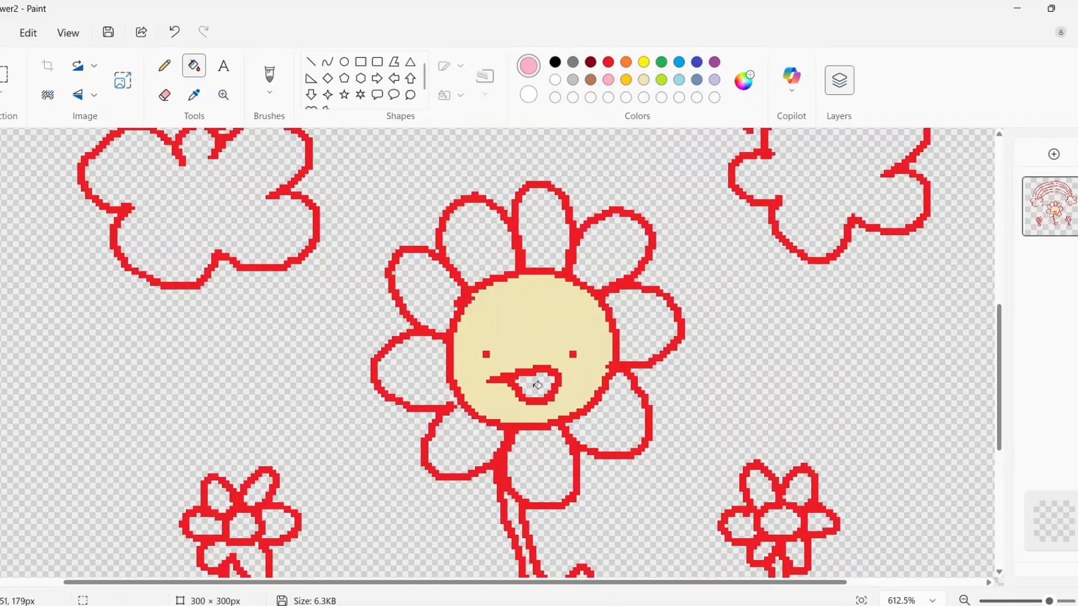
{"action": "left_click", "coordinate": [537, 385]}
{"action": "key", "text": "ctrl+z"}
{"action": "key", "text": "ctrl+z"}
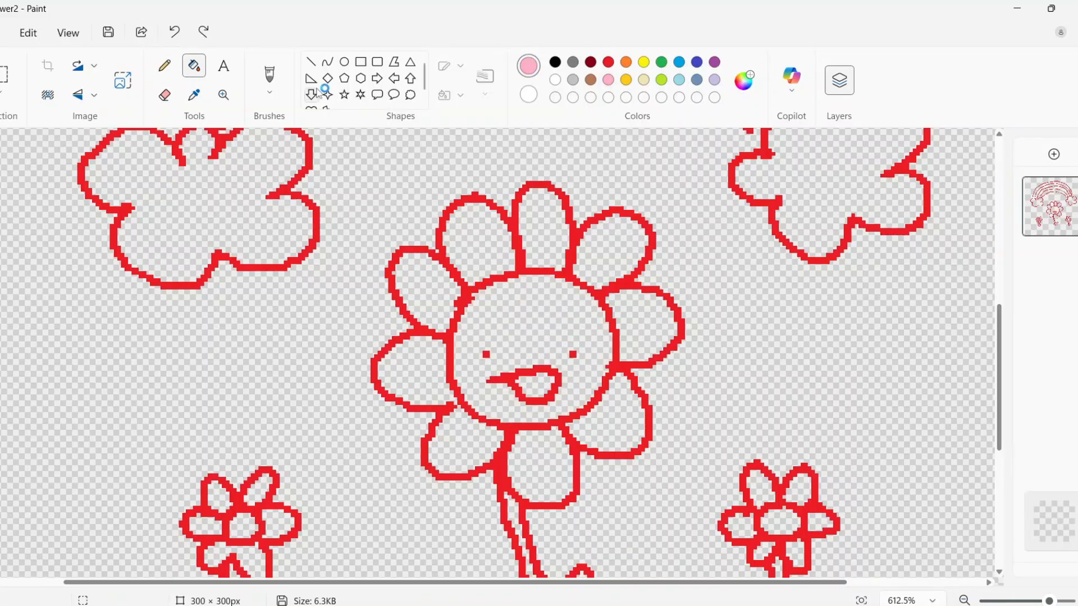
Step: Add a new layer beneath the line art and pencil a pink cheek below each eye of the large flower
{"action": "left_click", "coordinate": [1054, 154]}
{"action": "left_click_drag", "start_coordinate": [1049, 207], "coordinate": [1049, 276]}
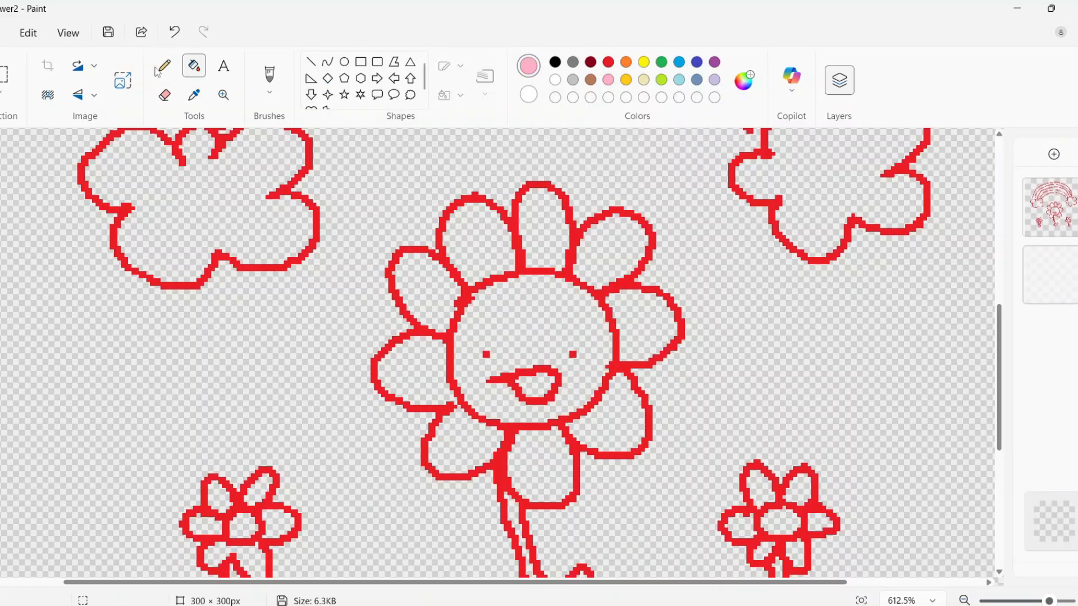
{"action": "left_click", "coordinate": [164, 66]}
{"action": "scroll", "coordinate": [494, 280], "scroll_direction": "down", "scroll_amount": 2}
{"action": "scroll", "coordinate": [488, 279], "scroll_direction": "up", "scroll_amount": 2}
{"action": "left_click_drag", "start_coordinate": [495, 250], "coordinate": [501, 256]}
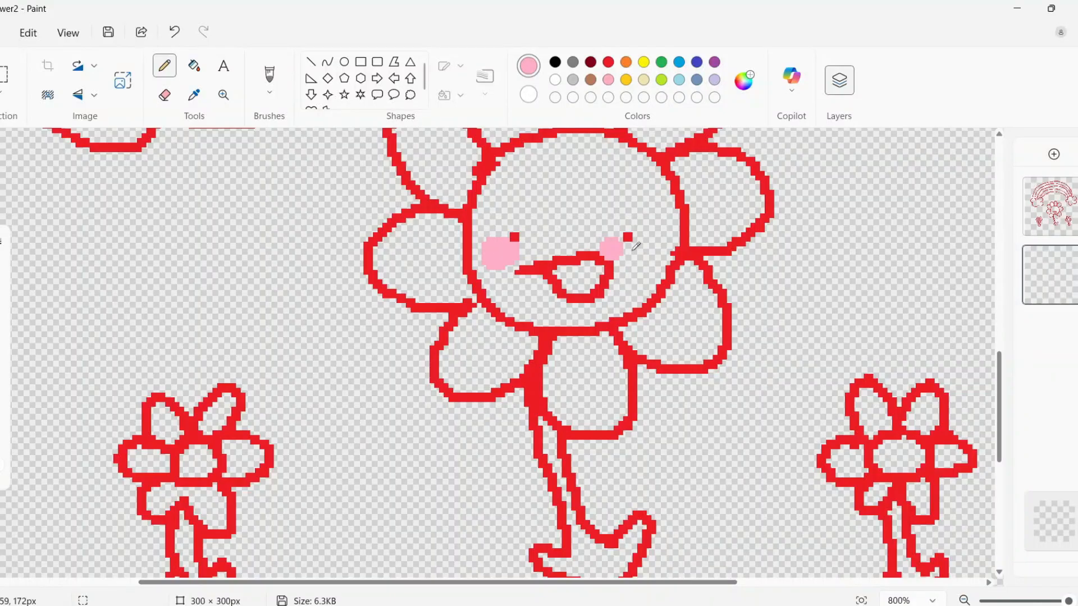
{"action": "left_click_drag", "start_coordinate": [632, 245], "coordinate": [645, 250]}
Step: Try a light yellow face fill on the cheek layer, undo it, and merge the line art layer down
{"action": "left_click", "coordinate": [193, 66]}
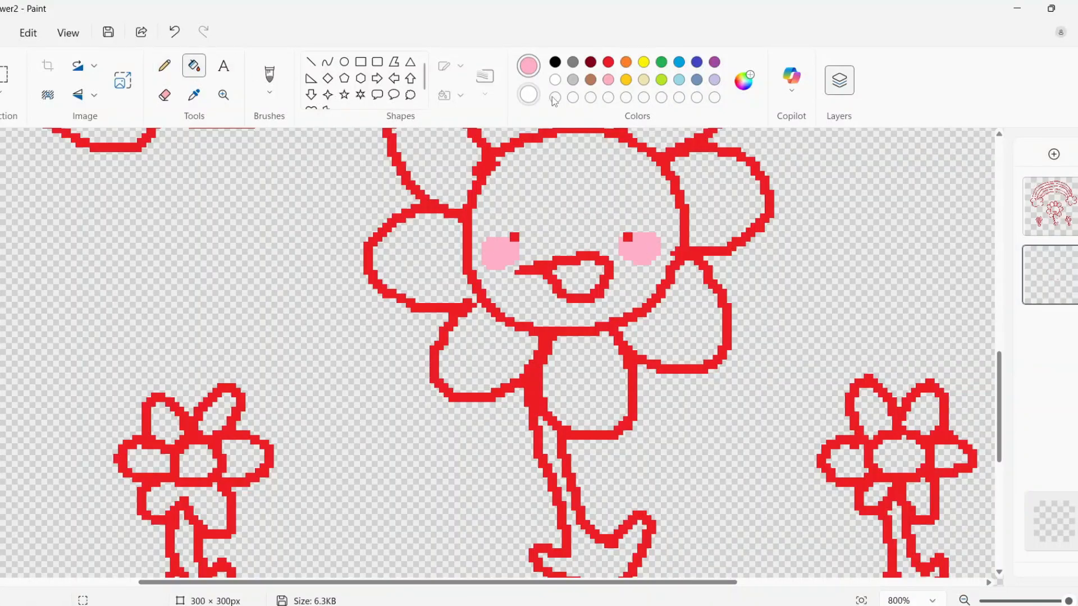
{"action": "left_click", "coordinate": [644, 80]}
{"action": "left_click", "coordinate": [572, 207]}
{"action": "key", "text": "ctrl+z"}
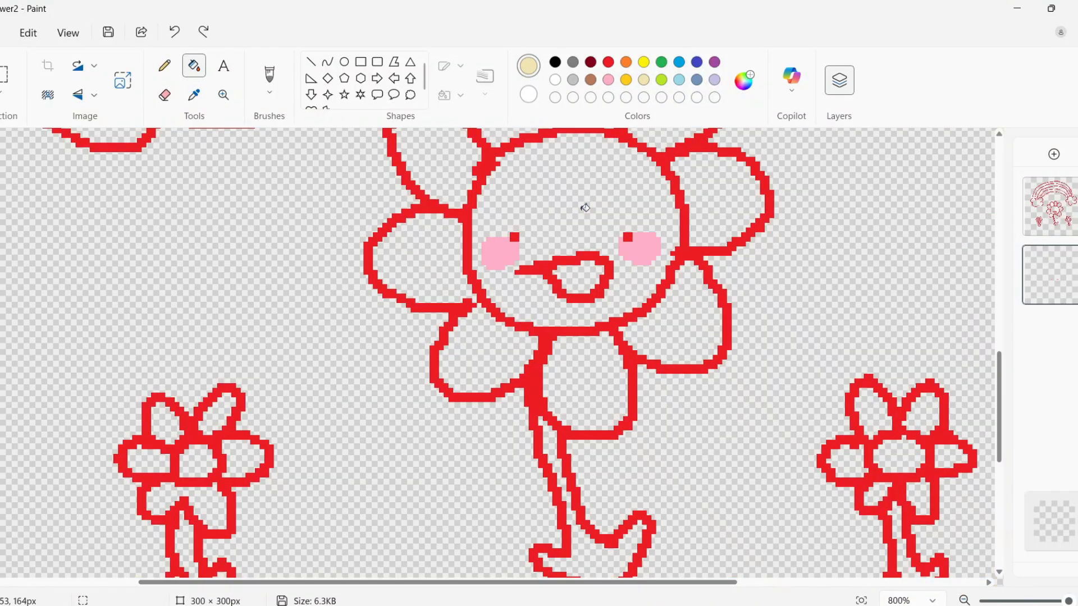
{"action": "right_click", "coordinate": [1042, 222]}
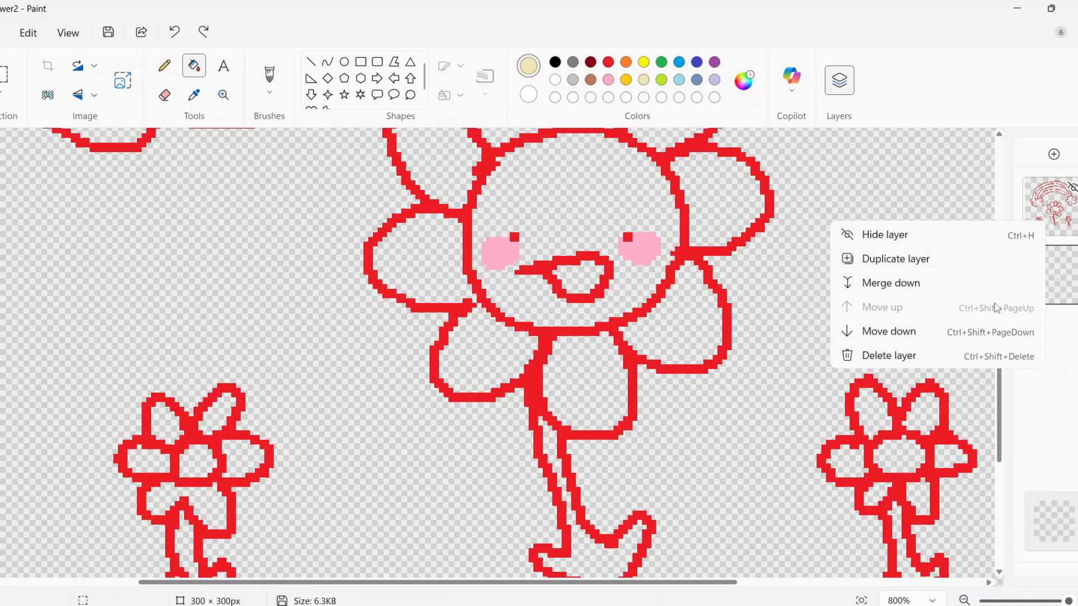
{"action": "left_click", "coordinate": [966, 283]}
Step: Fill the large flower's face and both small flowers' centres with light yellow, and the mouth with pink
{"action": "left_click", "coordinate": [612, 222]}
{"action": "scroll", "coordinate": [724, 275], "scroll_direction": "down", "scroll_amount": 3}
{"action": "left_click", "coordinate": [897, 340]}
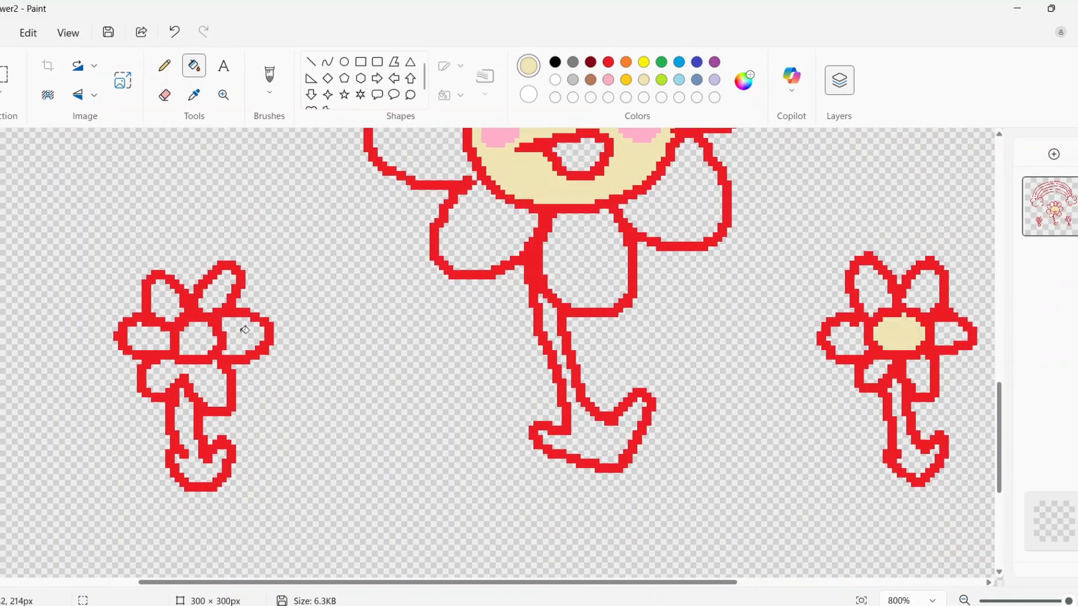
{"action": "left_click", "coordinate": [206, 336]}
{"action": "scroll", "coordinate": [410, 242], "scroll_direction": "up", "scroll_amount": 2}
{"action": "left_click", "coordinate": [609, 80]}
{"action": "left_click", "coordinate": [582, 234]}
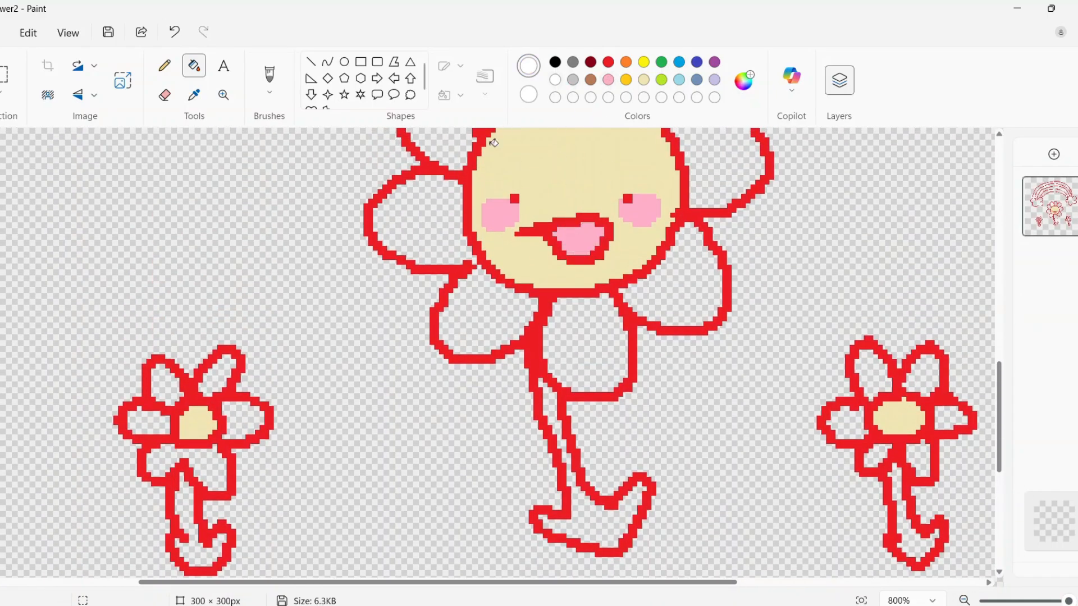
Step: Fill all nine petals of the large flower with white
{"action": "left_click", "coordinate": [455, 216]}
{"action": "left_click", "coordinate": [482, 295]}
{"action": "left_click", "coordinate": [576, 315]}
{"action": "left_click", "coordinate": [695, 237]}
{"action": "left_click", "coordinate": [724, 177]}
{"action": "scroll", "coordinate": [620, 221], "scroll_direction": "up", "scroll_amount": 3}
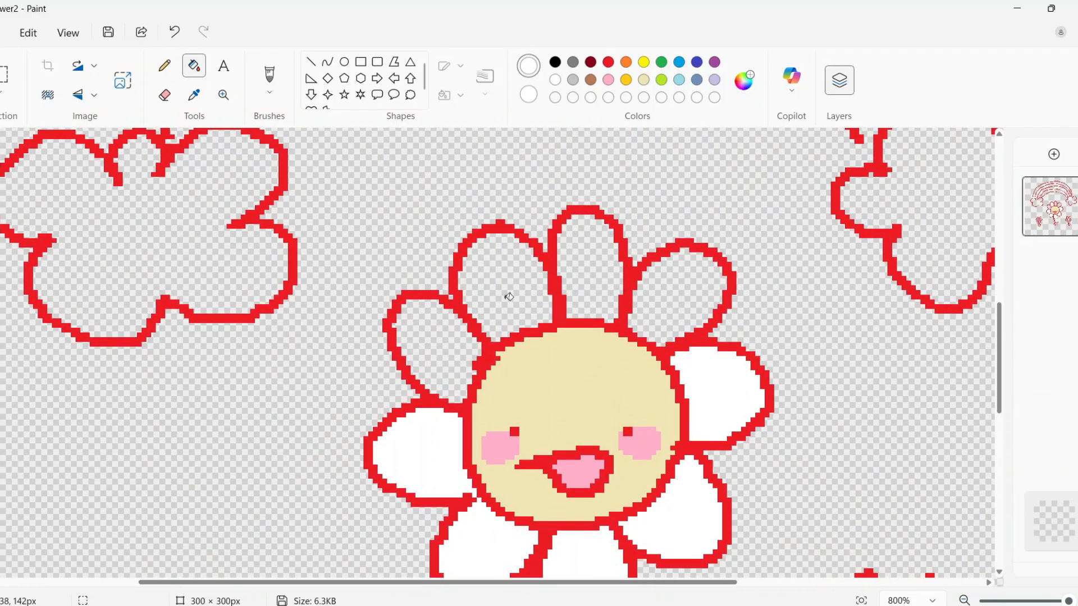
{"action": "left_click", "coordinate": [509, 296]}
{"action": "left_click", "coordinate": [463, 331]}
{"action": "left_click", "coordinate": [586, 264]}
{"action": "left_click", "coordinate": [664, 290]}
Step: Fill the right small flower's six petals with white
{"action": "scroll", "coordinate": [674, 348], "scroll_direction": "down", "scroll_amount": 2}
{"action": "scroll", "coordinate": [673, 348], "scroll_direction": "right", "scroll_amount": 2}
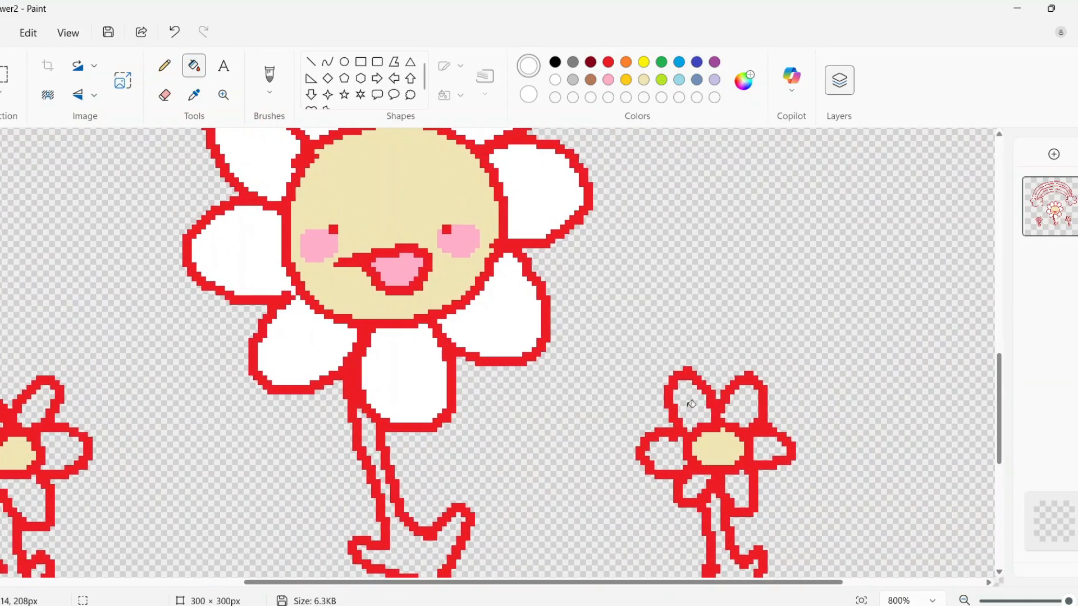
{"action": "scroll", "coordinate": [692, 404], "scroll_direction": "down", "scroll_amount": 2}
{"action": "left_click", "coordinate": [695, 332]}
{"action": "left_click", "coordinate": [730, 324]}
{"action": "left_click", "coordinate": [766, 288]}
{"action": "left_click", "coordinate": [748, 250]}
{"action": "left_click", "coordinate": [700, 247]}
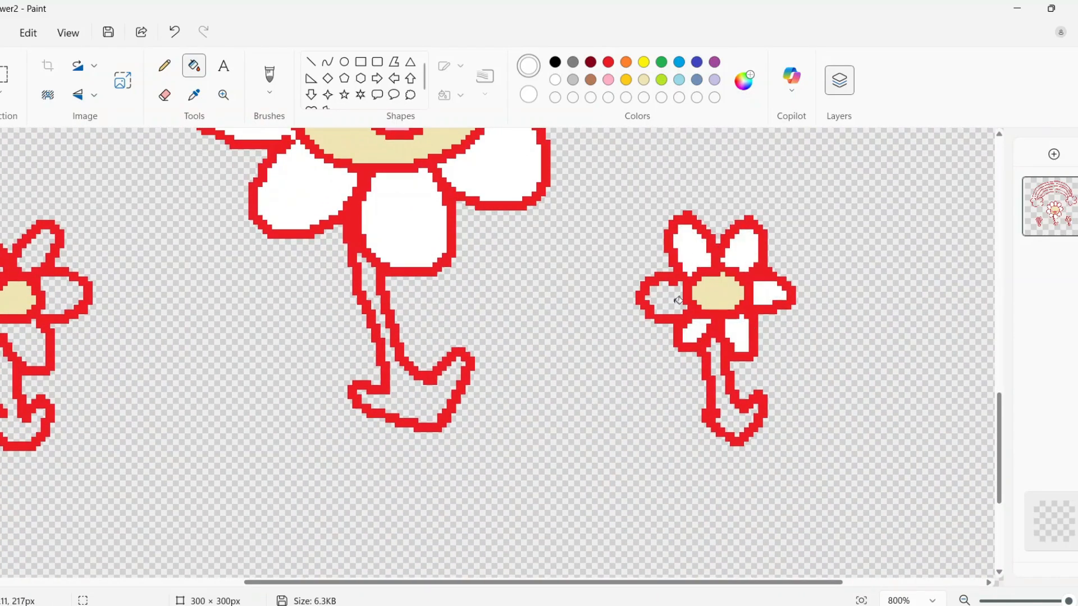
{"action": "left_click", "coordinate": [678, 300]}
Step: Fill all the petals of the left small flower with white
{"action": "scroll", "coordinate": [678, 300], "scroll_direction": "left", "scroll_amount": 5}
{"action": "left_click", "coordinate": [471, 344]}
{"action": "left_click", "coordinate": [413, 298]}
{"action": "left_click", "coordinate": [432, 259]}
{"action": "left_click", "coordinate": [482, 250]}
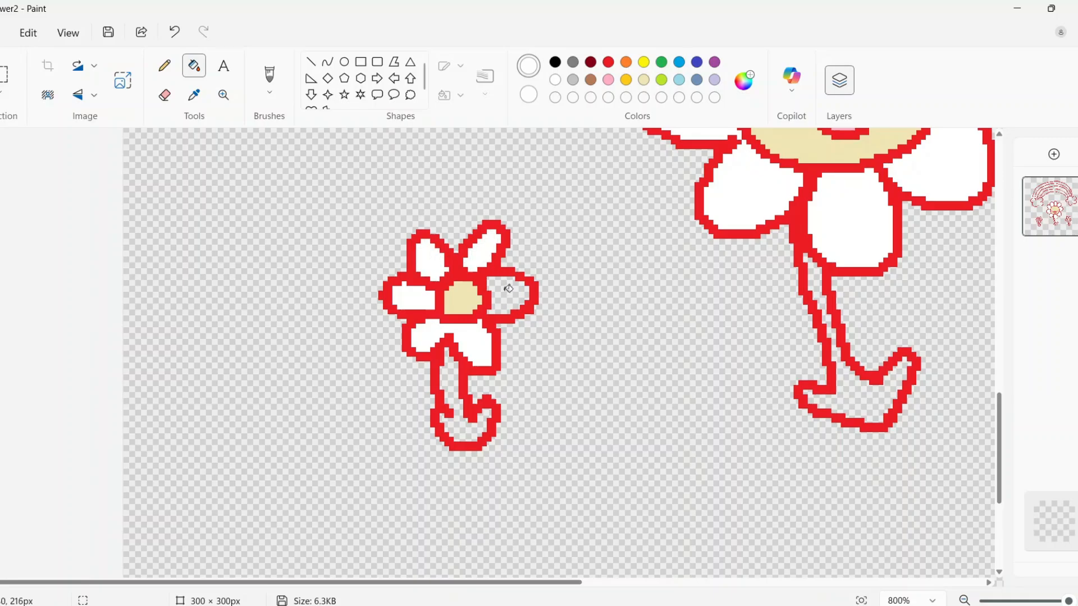
{"action": "left_click", "coordinate": [508, 289]}
Step: Fill the stems and leaves of all three flowers with lime green
{"action": "left_click", "coordinate": [463, 404]}
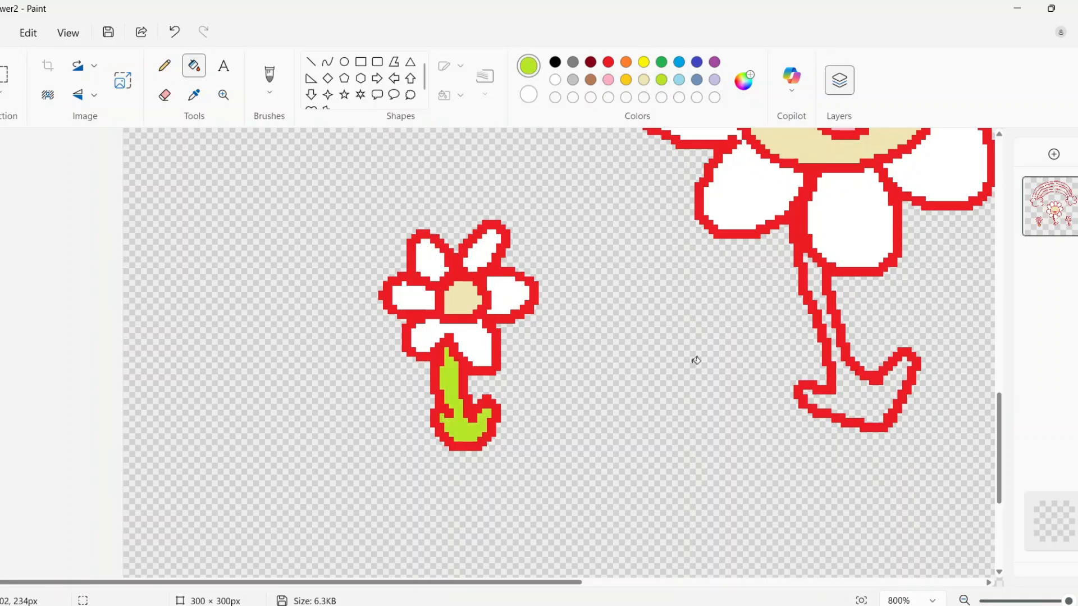
{"action": "left_click", "coordinate": [821, 276]}
{"action": "scroll", "coordinate": [760, 405], "scroll_direction": "right", "scroll_amount": 5}
{"action": "left_click", "coordinate": [760, 405]}
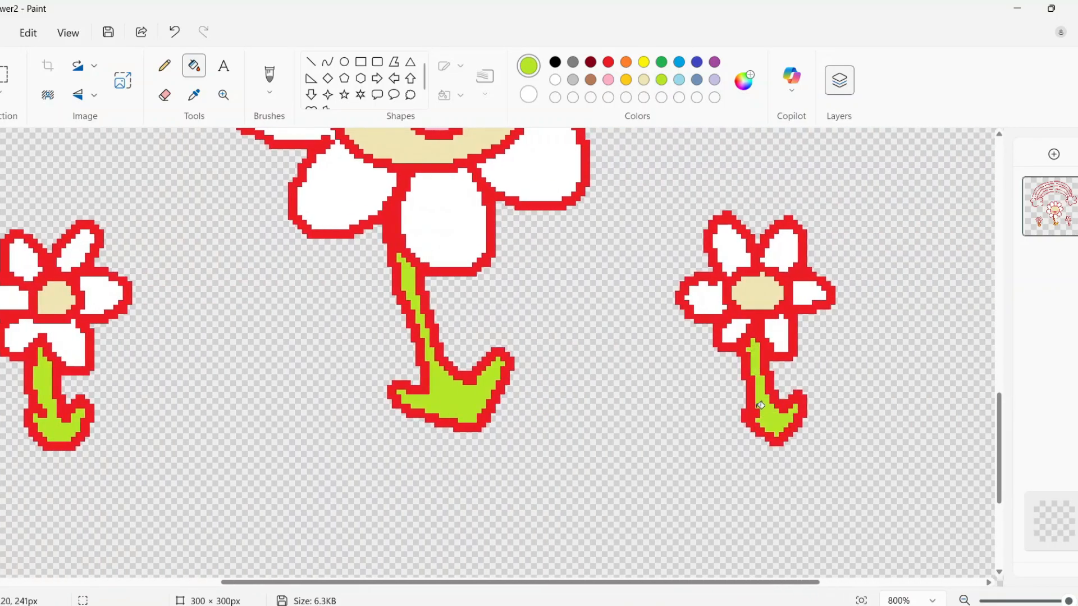
Step: Fill the two clouds at the ends of the rainbow with white
{"action": "scroll", "coordinate": [760, 405], "scroll_direction": "up", "scroll_amount": 10}
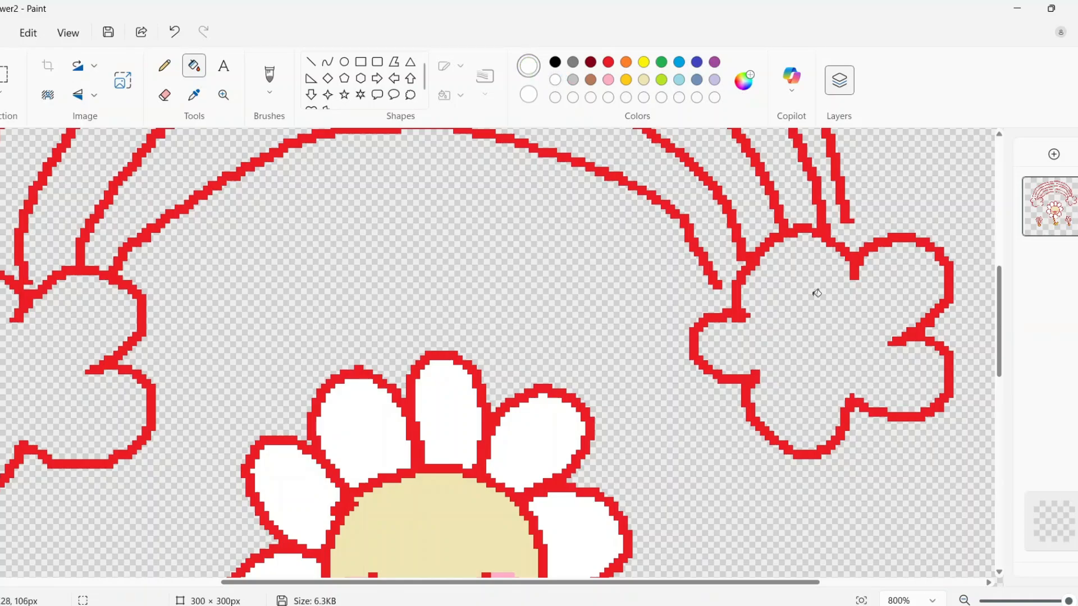
{"action": "left_click", "coordinate": [816, 293]}
{"action": "scroll", "coordinate": [817, 293], "scroll_direction": "left", "scroll_amount": 5}
{"action": "left_click", "coordinate": [398, 345]}
Step: Close the gaps at both ends of the outermost rainbow band with pink pencil on a new layer beneath the line art, and merge the layers
{"action": "scroll", "coordinate": [399, 345], "scroll_direction": "up", "scroll_amount": 5}
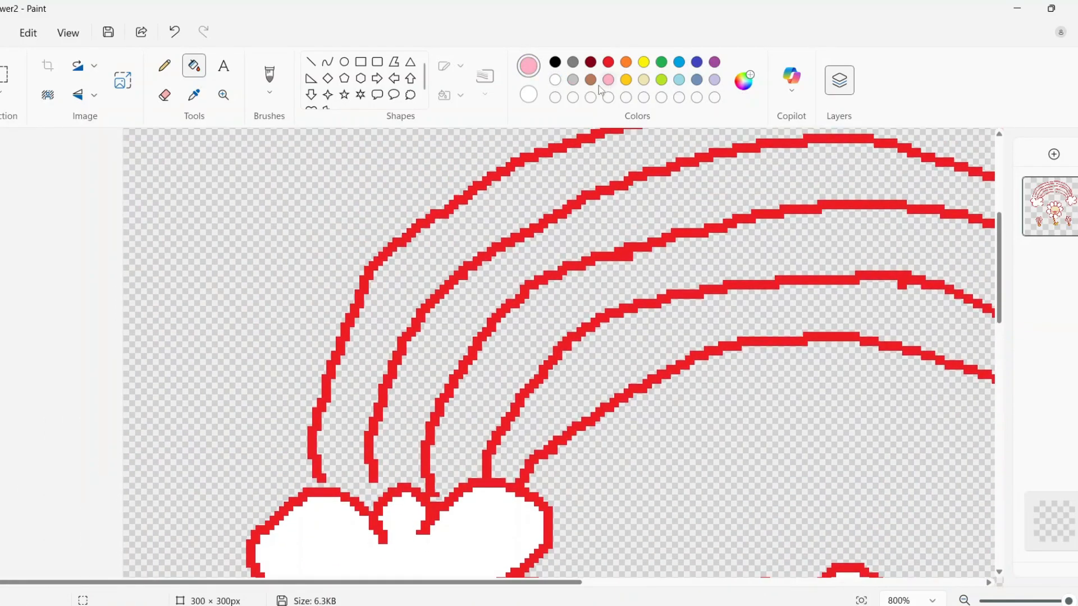
{"action": "left_click", "coordinate": [165, 67]}
{"action": "left_click", "coordinate": [1053, 154]}
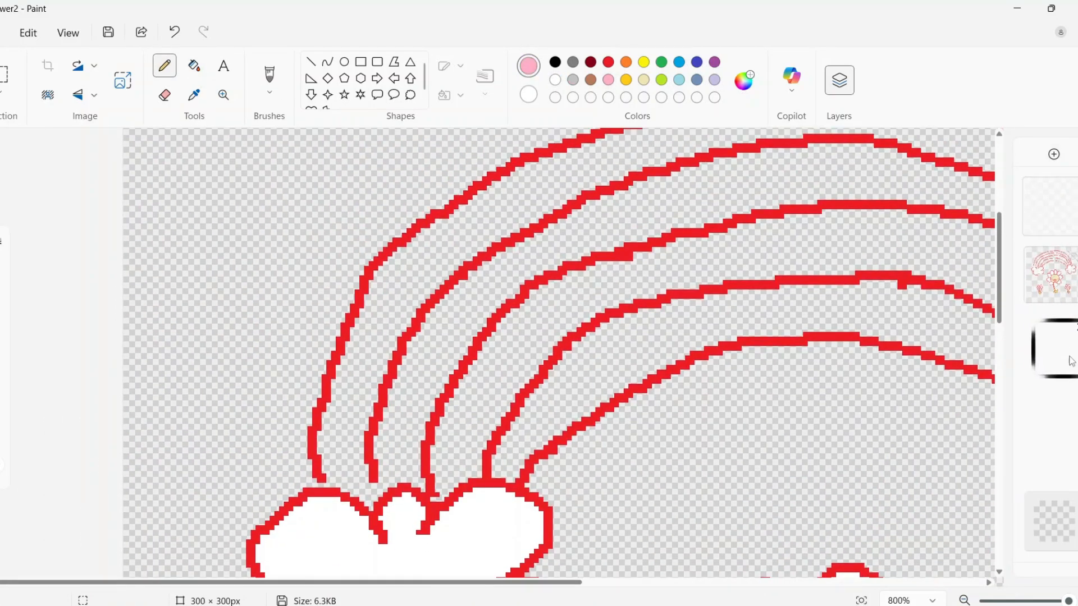
{"action": "mouse_move", "coordinate": [324, 481]}
{"action": "left_mouse_down"}
{"action": "mouse_move", "coordinate": [371, 510]}
{"action": "mouse_move", "coordinate": [361, 452]}
{"action": "left_mouse_up"}
{"action": "scroll", "coordinate": [360, 423], "scroll_direction": "right", "scroll_amount": 10}
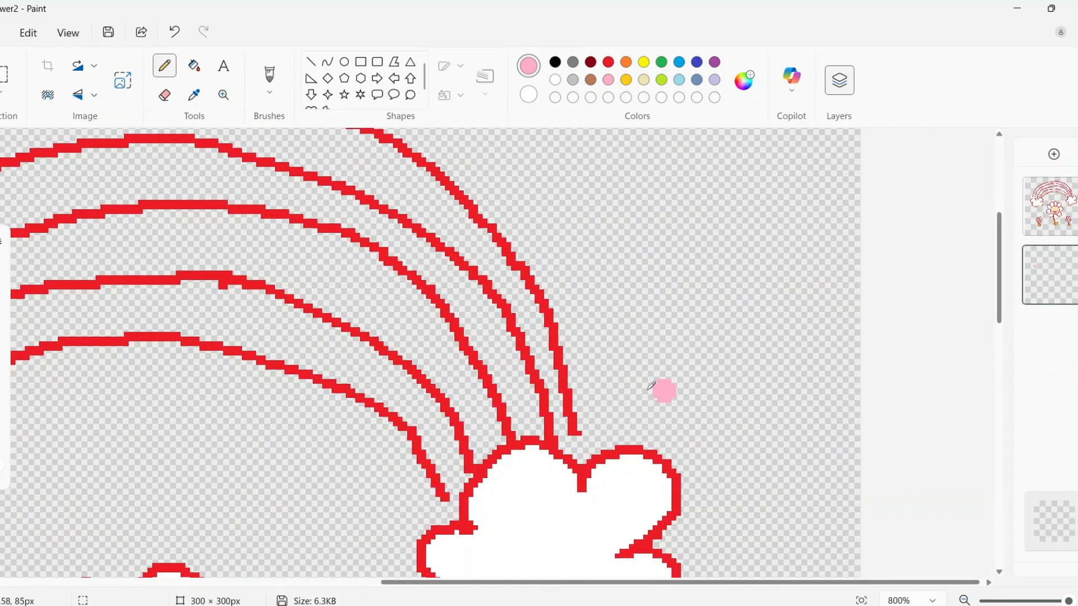
{"action": "left_click_drag", "start_coordinate": [561, 429], "coordinate": [575, 452]}
{"action": "scroll", "coordinate": [424, 286], "scroll_direction": "left", "scroll_amount": 10}
{"action": "scroll", "coordinate": [853, 200], "scroll_direction": "up", "scroll_amount": 3}
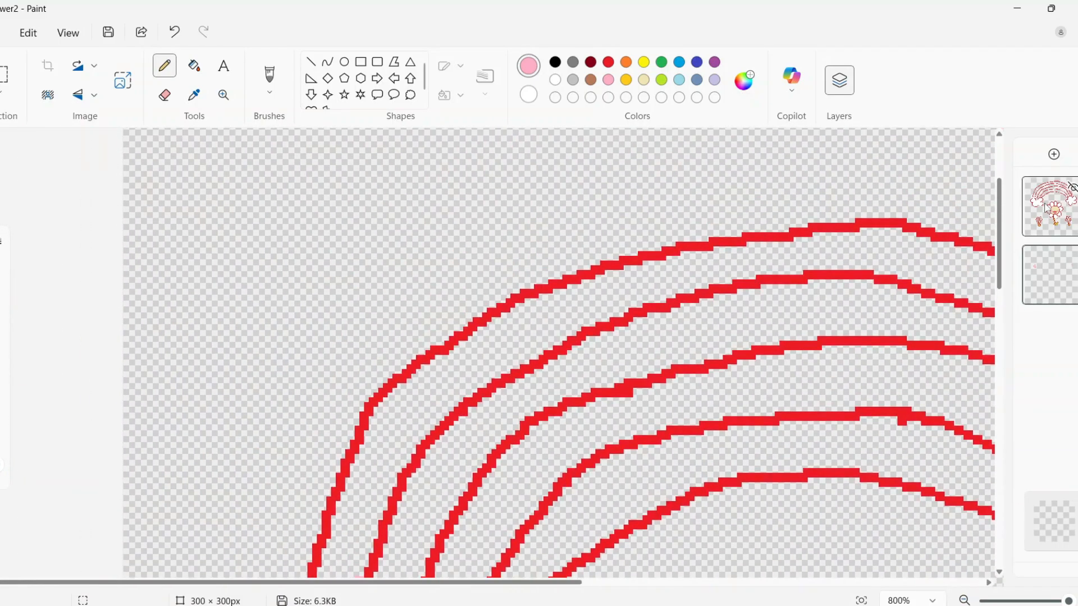
{"action": "right_click", "coordinate": [1043, 203]}
{"action": "left_click", "coordinate": [993, 269]}
Step: Fill the rainbow's three outer bands, from the outside in, with pink, gold and yellow
{"action": "left_click", "coordinate": [193, 66]}
{"action": "left_click", "coordinate": [488, 314]}
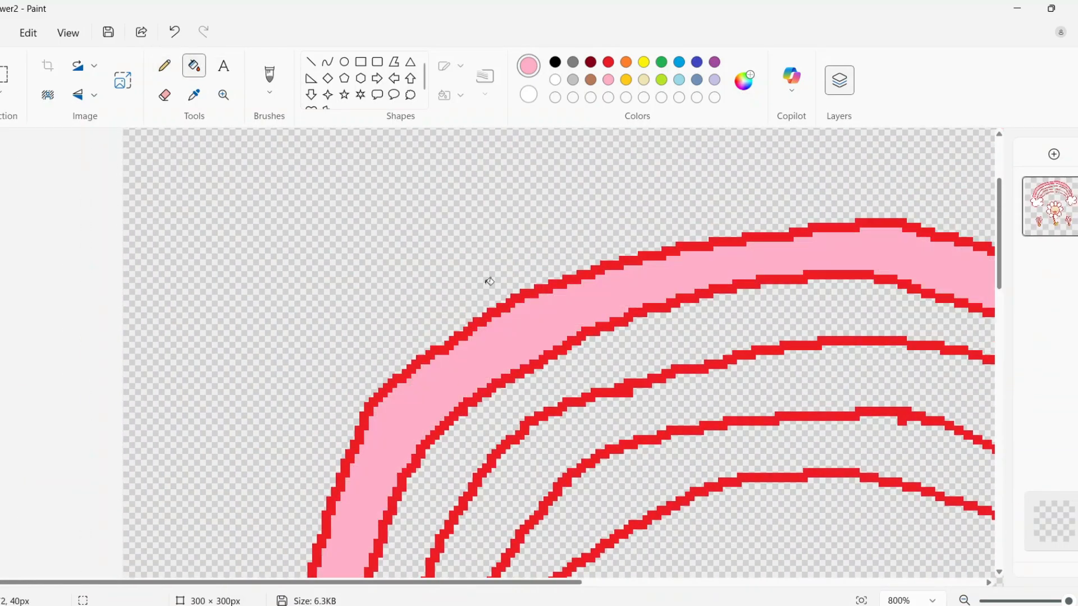
{"action": "scroll", "coordinate": [505, 281], "scroll_direction": "down", "scroll_amount": 3}
{"action": "left_click", "coordinate": [627, 81]}
{"action": "left_click", "coordinate": [658, 215]}
{"action": "left_click", "coordinate": [669, 261]}
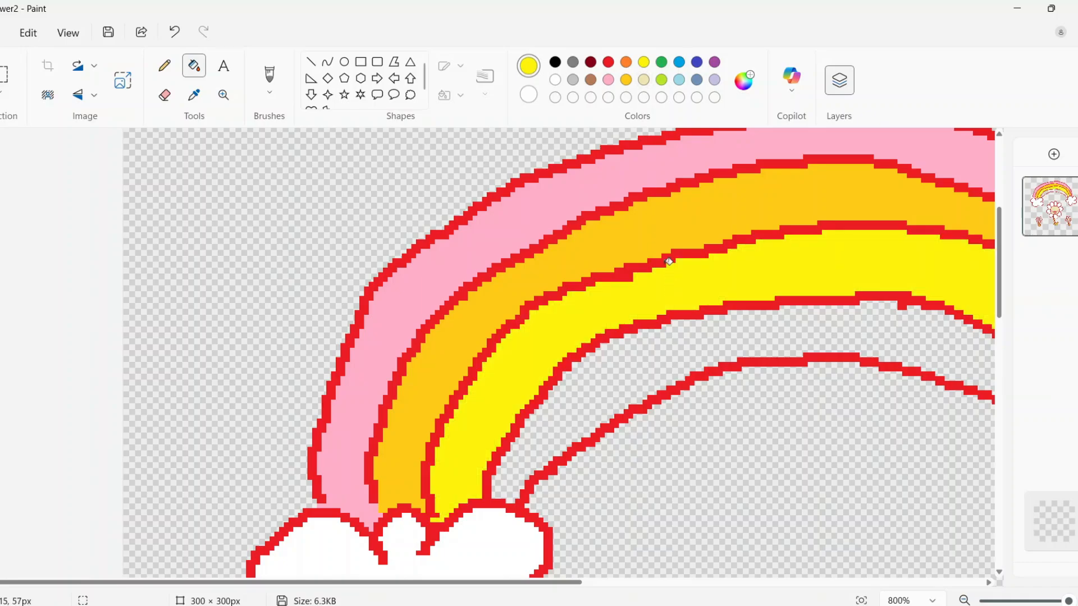
Step: Try to fill the rainbow's innermost band with lime green, and undo the fill
{"action": "left_click", "coordinate": [613, 378]}
{"action": "scroll", "coordinate": [659, 315], "scroll_direction": "down", "scroll_amount": 1}
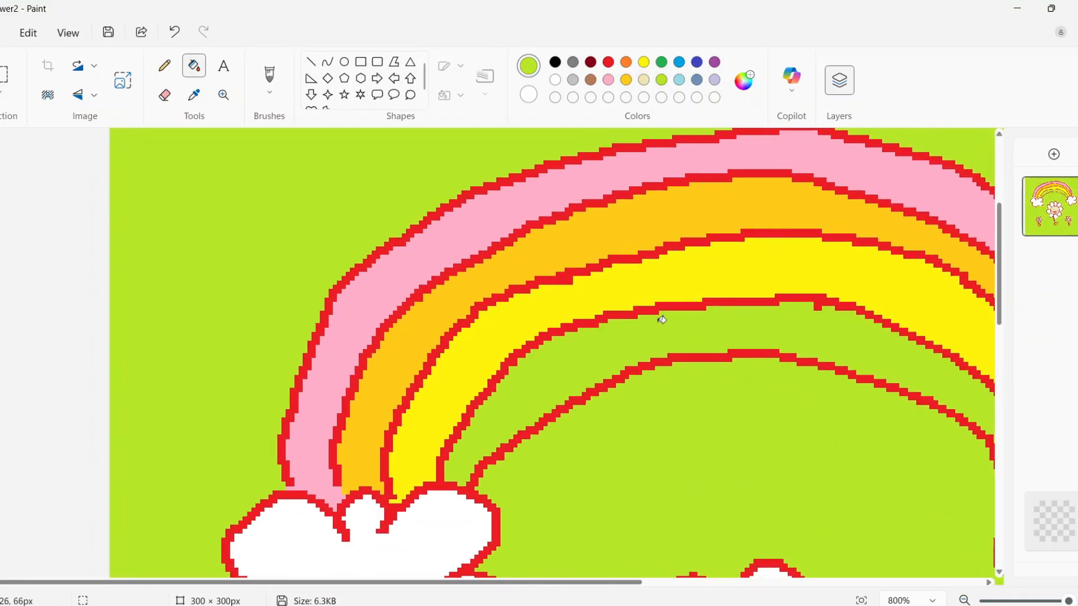
{"action": "key", "text": "ctrl+z"}
Step: Close the gap at the innermost band's right end with lime green pencil and fill that band with lime green
{"action": "left_click", "coordinate": [165, 65]}
{"action": "scroll", "coordinate": [181, 409], "scroll_direction": "right", "scroll_amount": 5}
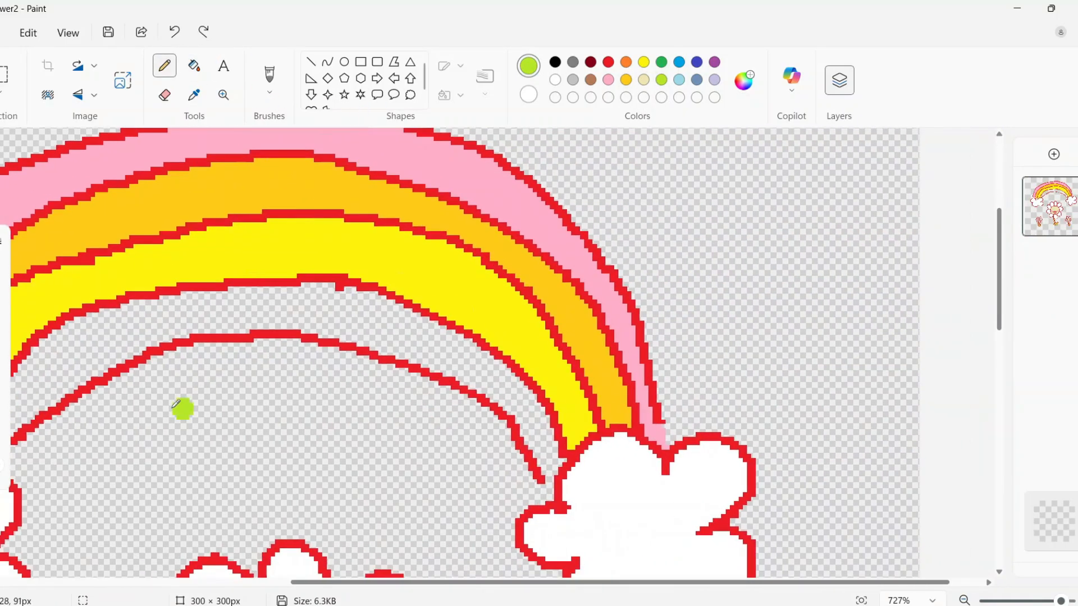
{"action": "scroll", "coordinate": [552, 332], "scroll_direction": "down", "scroll_amount": 3}
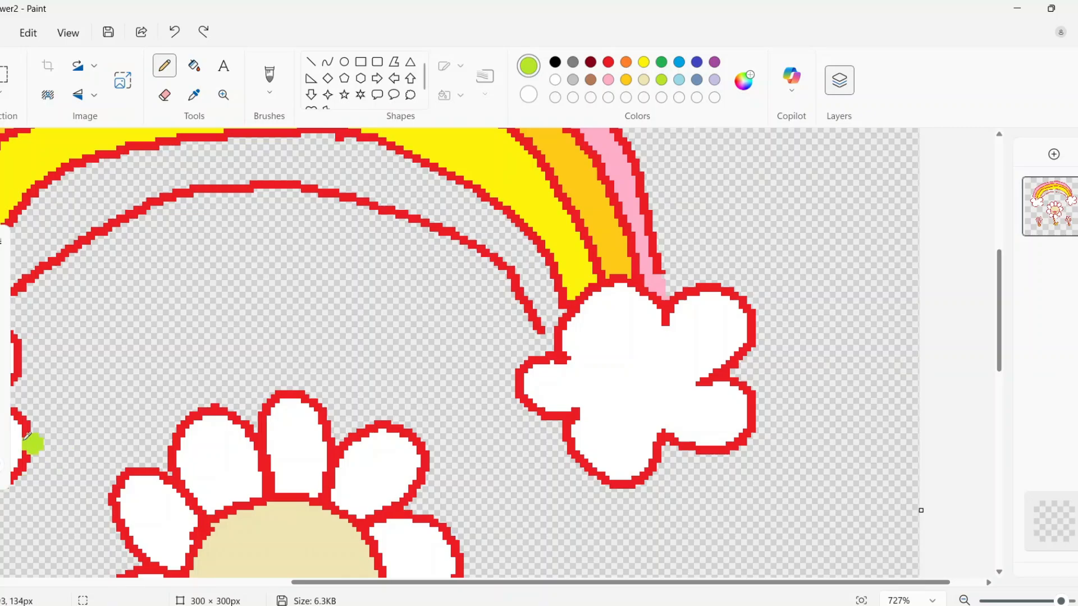
{"action": "scroll", "coordinate": [564, 335], "scroll_direction": "up", "scroll_amount": 1}
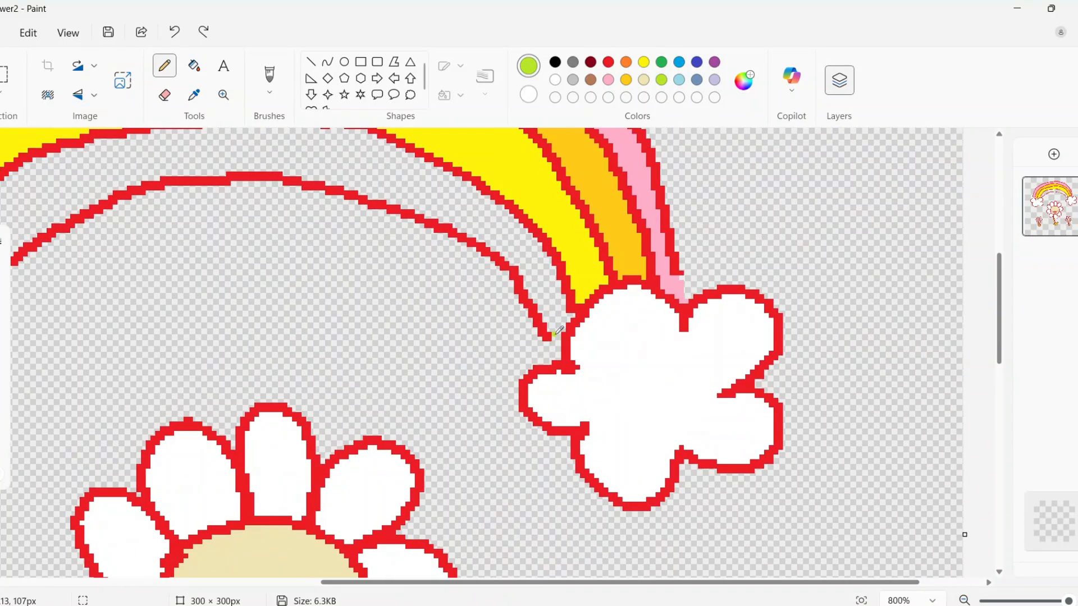
{"action": "left_click", "coordinate": [201, 65]}
{"action": "left_click", "coordinate": [226, 161]}
Step: Save the coloured flower2 drawing
{"action": "scroll", "coordinate": [241, 213], "scroll_direction": "down", "scroll_amount": 5}
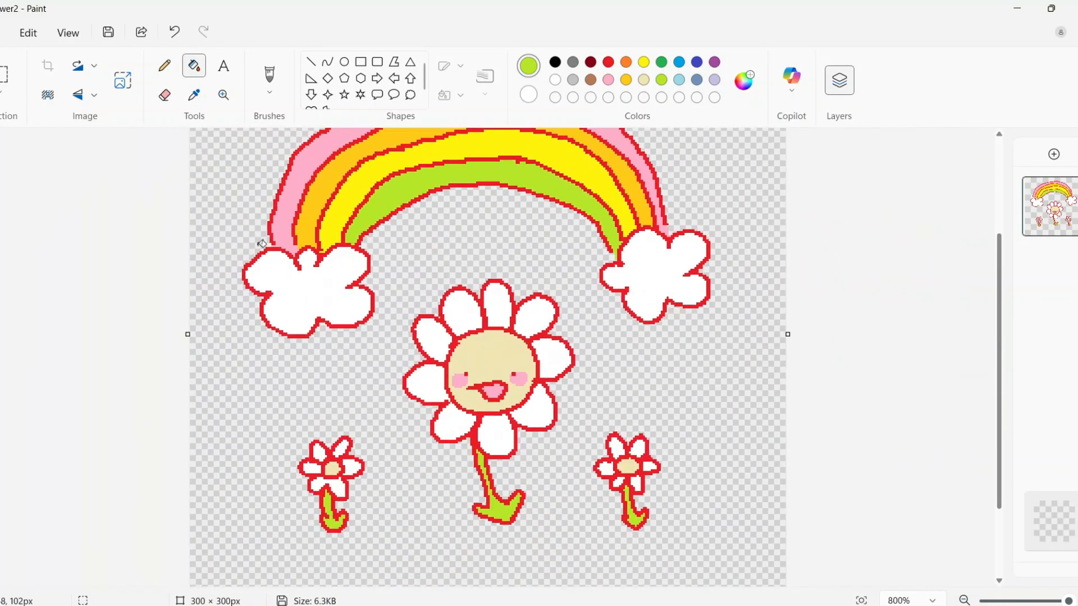
{"action": "scroll", "coordinate": [260, 243], "scroll_direction": "up", "scroll_amount": 3}
{"action": "left_click", "coordinate": [3, 35]}
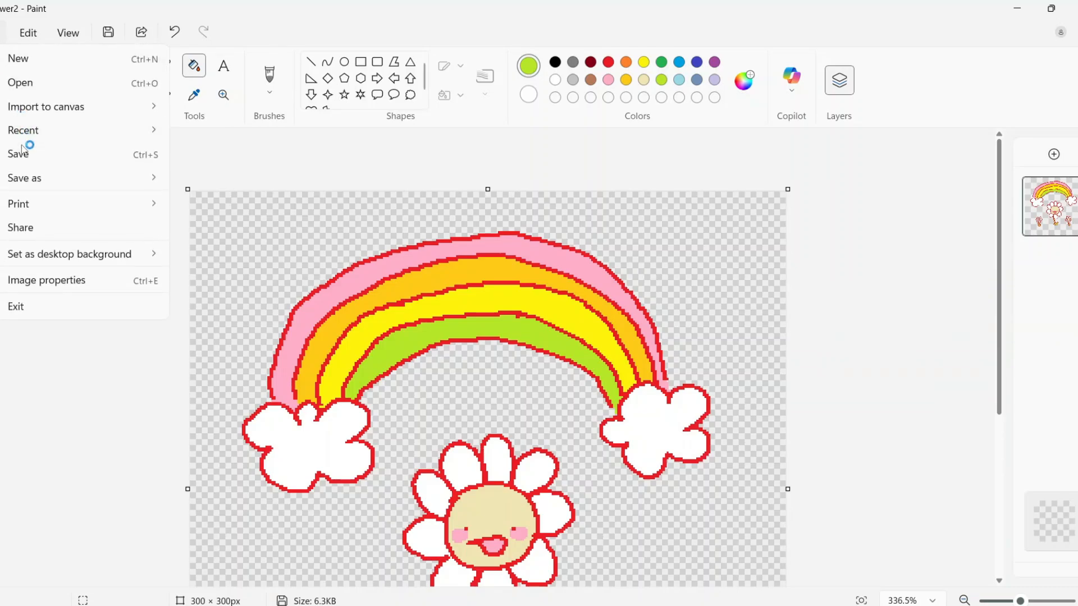
{"action": "left_click", "coordinate": [27, 153]}
{"action": "scroll", "coordinate": [458, 371], "scroll_direction": "down", "scroll_amount": 4}
{"action": "scroll", "coordinate": [458, 372], "scroll_direction": "up", "scroll_amount": 4}
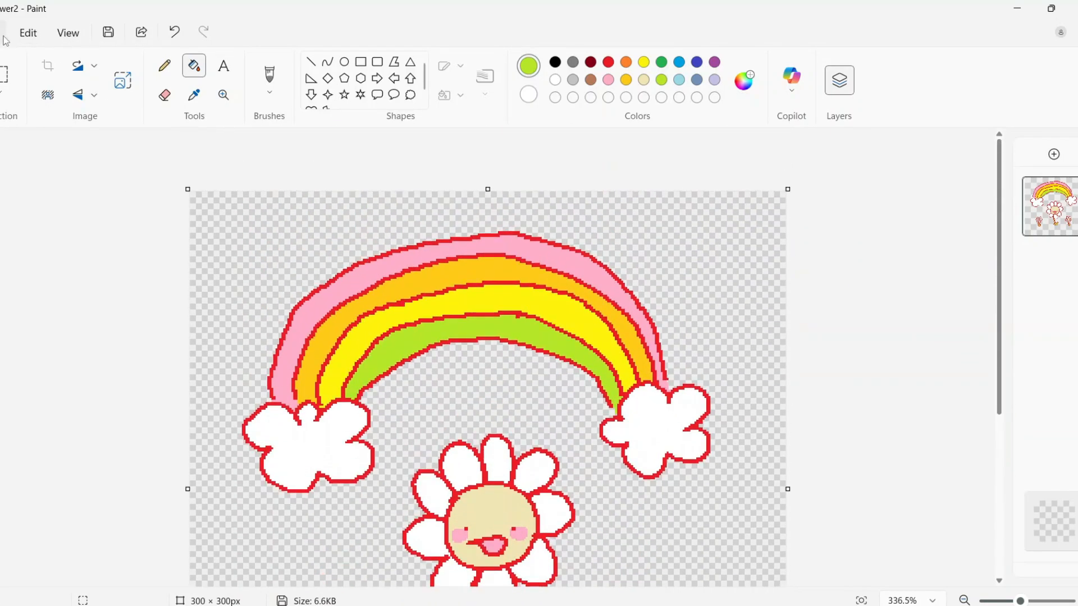
Step: Open the flower3 drawing from the Downloads folder
{"action": "left_click", "coordinate": [3, 34]}
{"action": "left_click", "coordinate": [19, 84]}
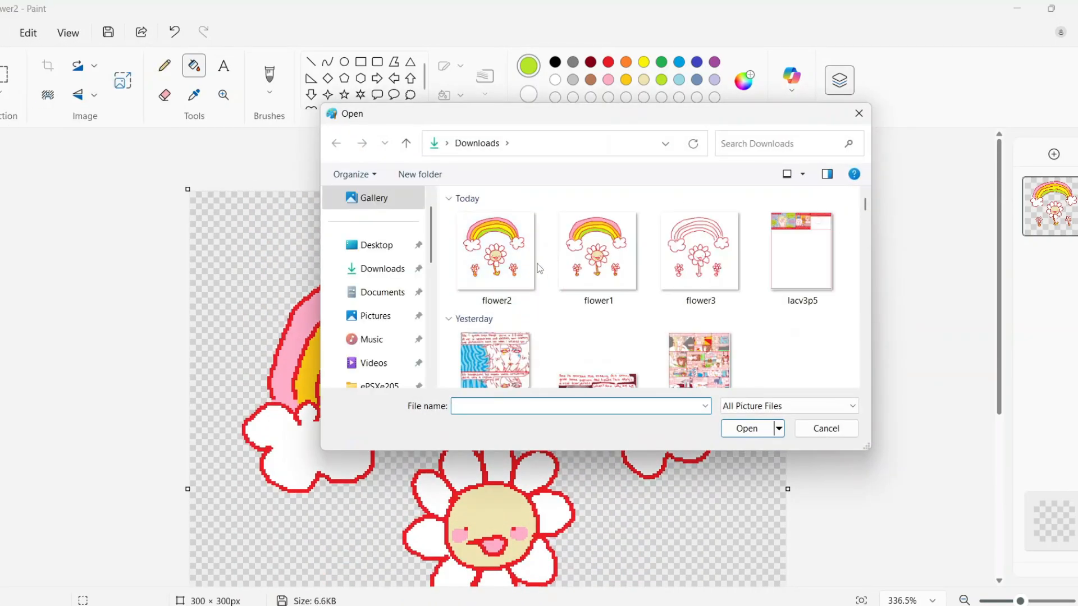
{"action": "left_click", "coordinate": [688, 269]}
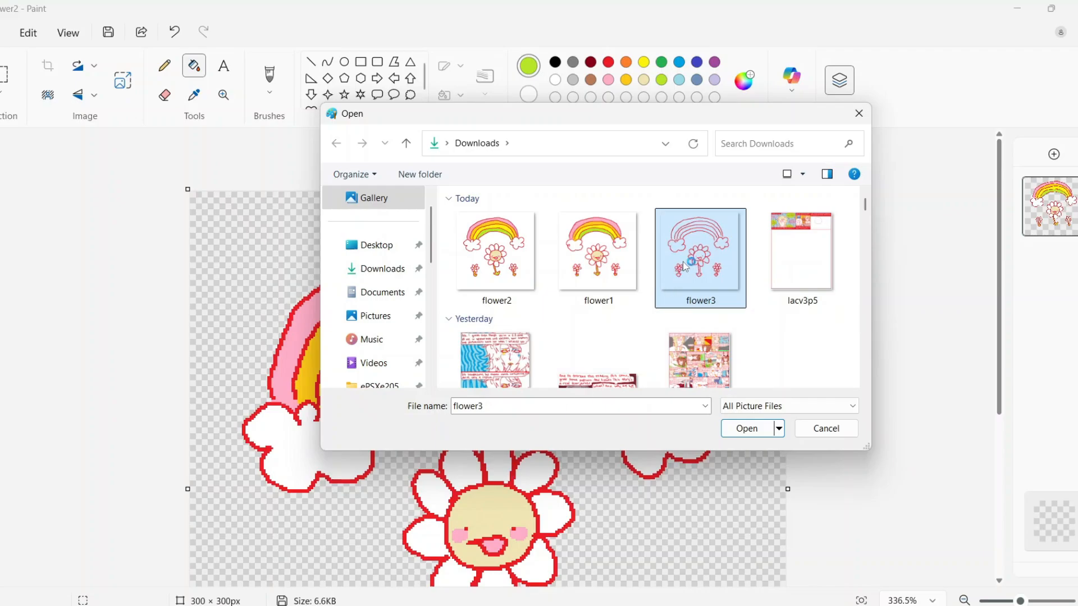
{"action": "double_click", "coordinate": [685, 267]}
Step: Add a new layer and move it beneath the line art layer
{"action": "scroll", "coordinate": [561, 479], "scroll_direction": "up", "scroll_amount": 7}
{"action": "left_click", "coordinate": [1054, 154]}
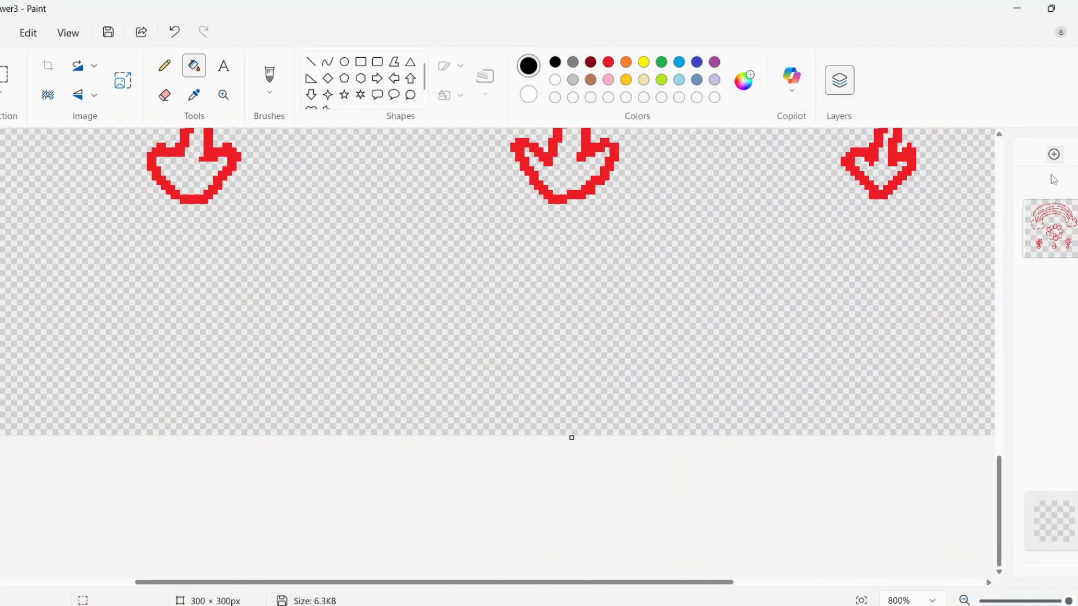
{"action": "scroll", "coordinate": [749, 284], "scroll_direction": "up", "scroll_amount": 10}
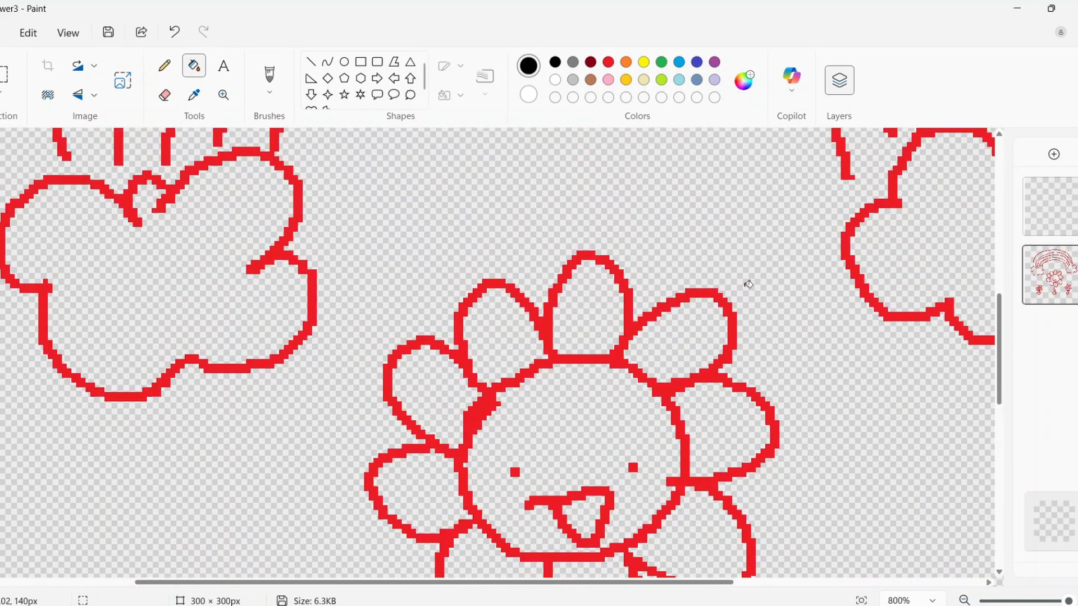
{"action": "scroll", "coordinate": [748, 285], "scroll_direction": "up", "scroll_amount": 5}
{"action": "scroll", "coordinate": [749, 284], "scroll_direction": "down", "scroll_amount": 5}
{"action": "left_click_drag", "start_coordinate": [1047, 221], "coordinate": [1071, 366]}
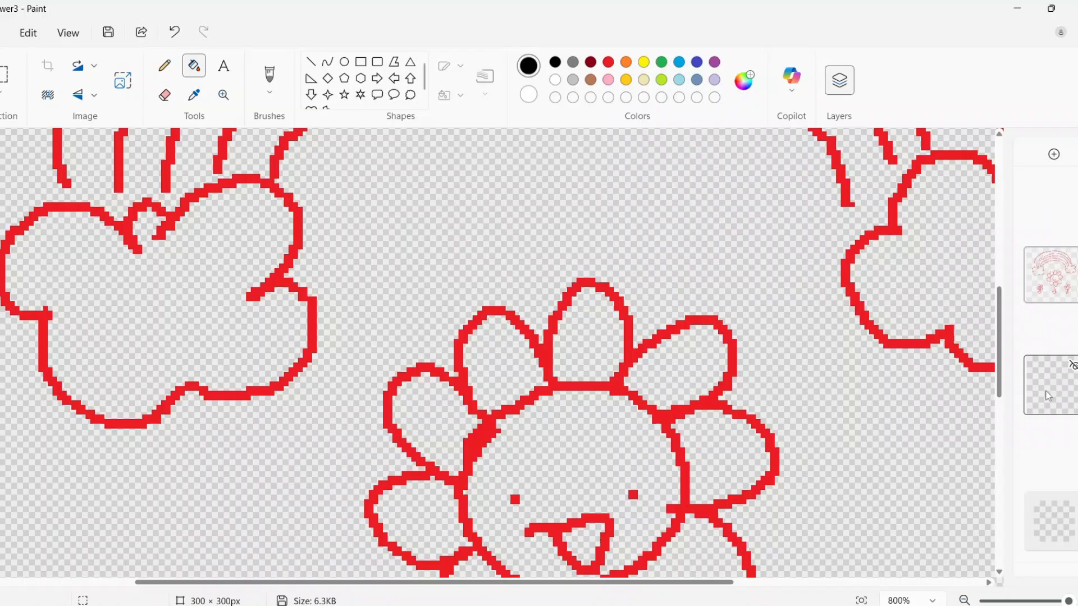
Step: Draw pink pencil cheeks beside the large flower's eyes on the lower layer, and merge the line art layer down
{"action": "left_click", "coordinate": [164, 66]}
{"action": "left_click", "coordinate": [608, 80]}
{"action": "scroll", "coordinate": [475, 171], "scroll_direction": "down", "scroll_amount": 5}
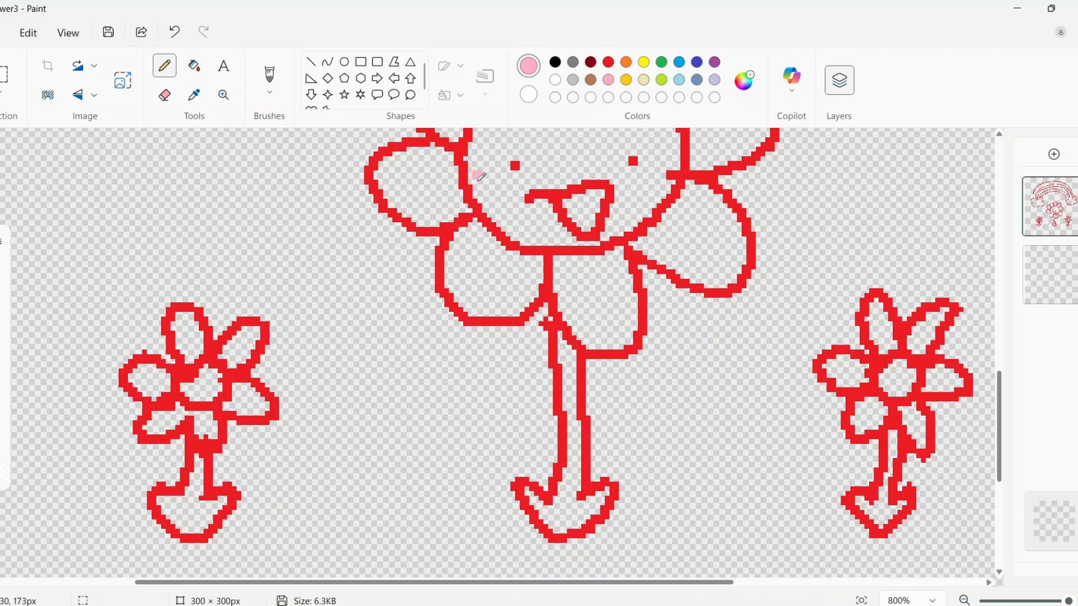
{"action": "key", "text": "ctrl+z"}
{"action": "left_click", "coordinate": [1055, 275]}
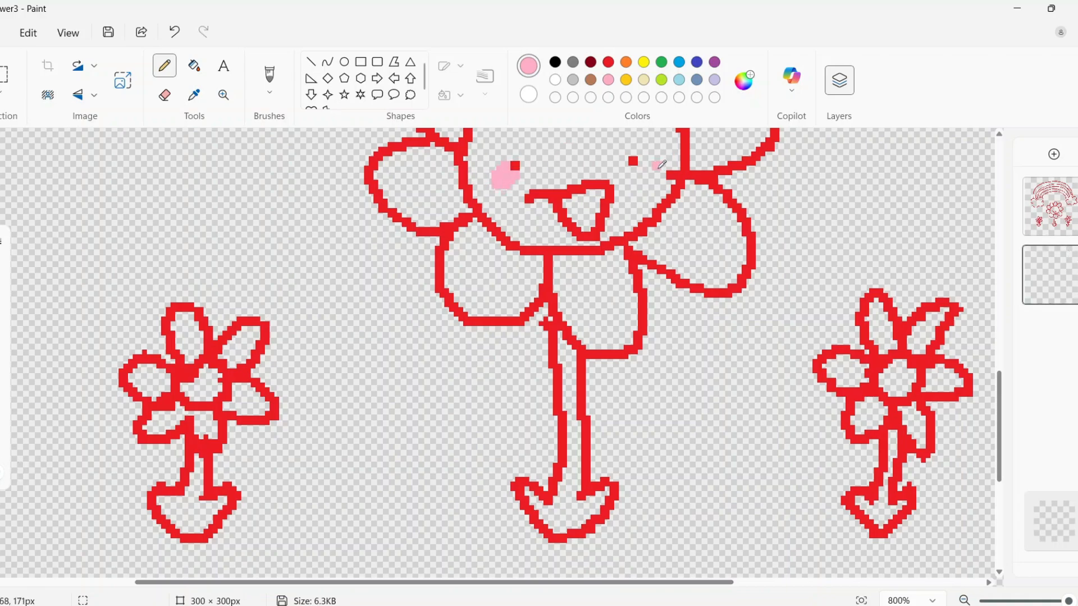
{"action": "right_click", "coordinate": [1040, 222]}
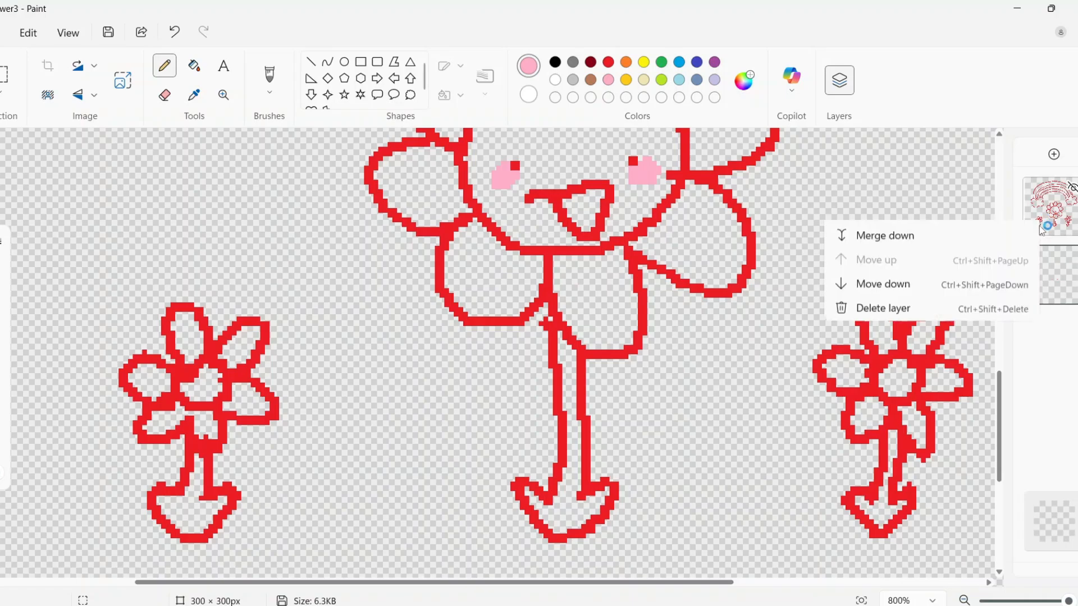
{"action": "left_click", "coordinate": [876, 233]}
Step: Fill the large flower's mouth with pink, and its face and both small flowers' centres with light yellow
{"action": "left_click", "coordinate": [195, 67]}
{"action": "left_click", "coordinate": [604, 196]}
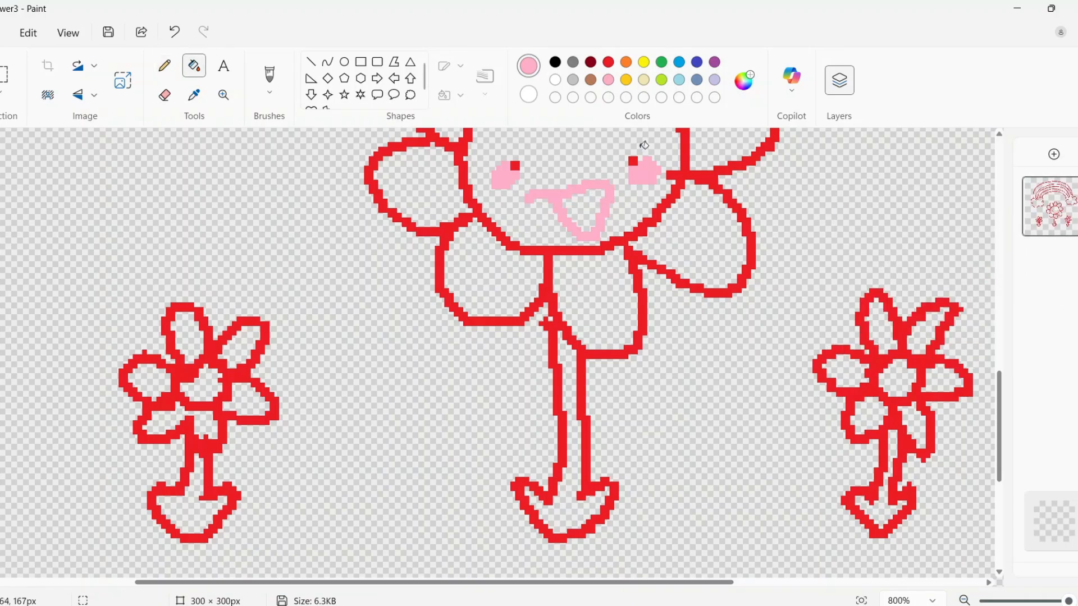
{"action": "key", "text": "ctrl+z"}
{"action": "left_click", "coordinate": [596, 209]}
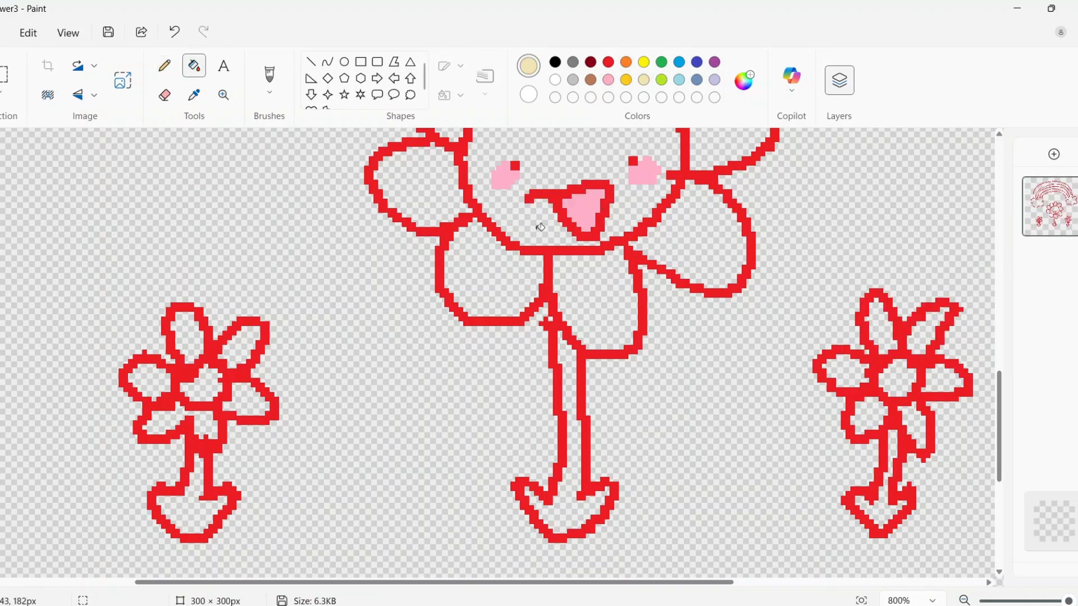
{"action": "left_click", "coordinate": [556, 175]}
{"action": "left_click", "coordinate": [901, 387]}
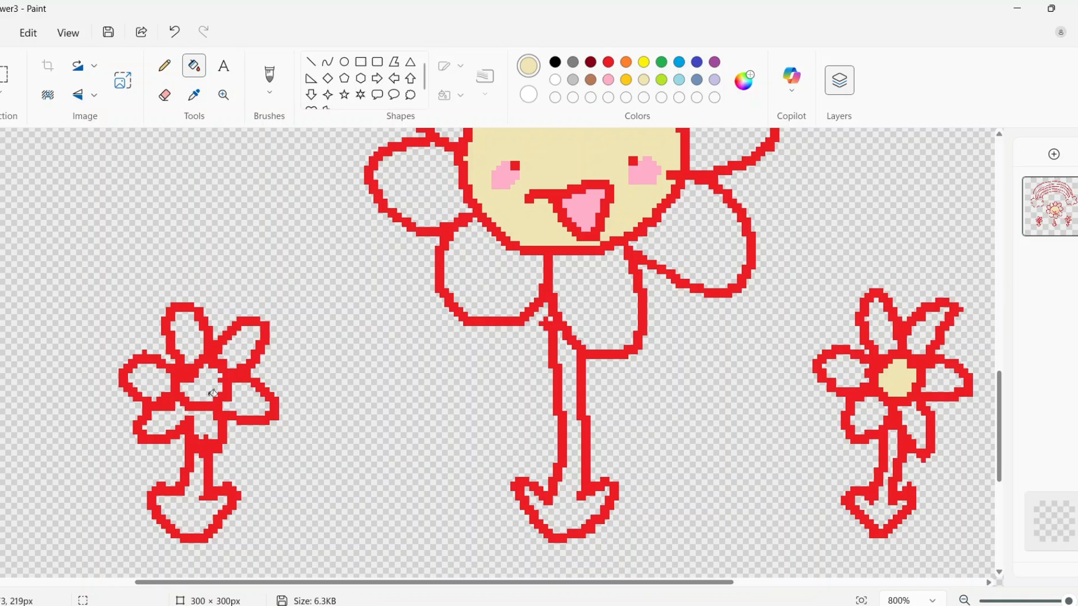
Step: Fill the petals of flower3's left small flower with white
{"action": "left_click", "coordinate": [164, 421]}
{"action": "left_click", "coordinate": [154, 385]}
{"action": "left_click", "coordinate": [189, 345]}
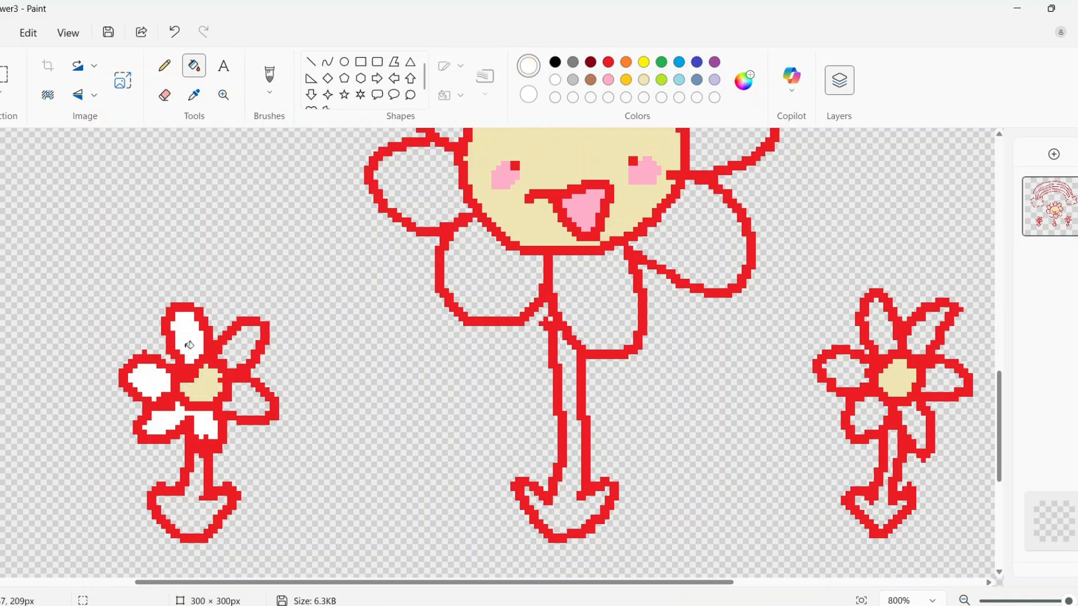
{"action": "left_click", "coordinate": [241, 352]}
{"action": "left_click", "coordinate": [251, 392]}
Step: Fill the six petals of flower3's right small flower with white
{"action": "scroll", "coordinate": [691, 380], "scroll_direction": "right", "scroll_amount": 5}
{"action": "left_click", "coordinate": [508, 326]}
{"action": "left_click", "coordinate": [558, 330]}
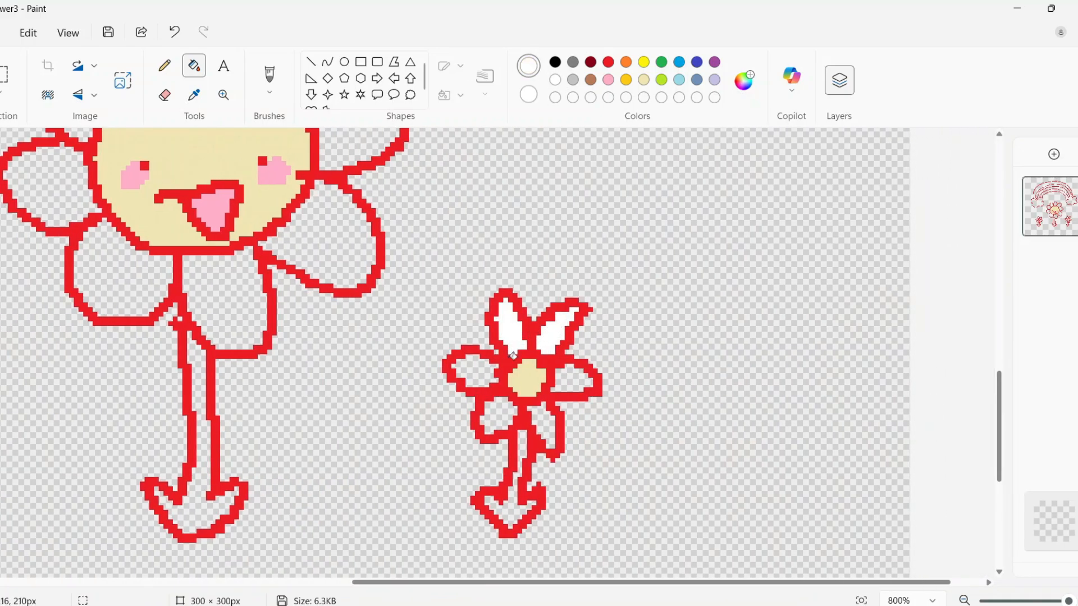
{"action": "left_click", "coordinate": [472, 373]}
{"action": "left_click", "coordinate": [497, 415]}
{"action": "left_click", "coordinate": [543, 424]}
{"action": "left_click", "coordinate": [573, 377]}
Step: Fill all the petals of flower3's large flower with white
{"action": "scroll", "coordinate": [574, 360], "scroll_direction": "left", "scroll_amount": 6}
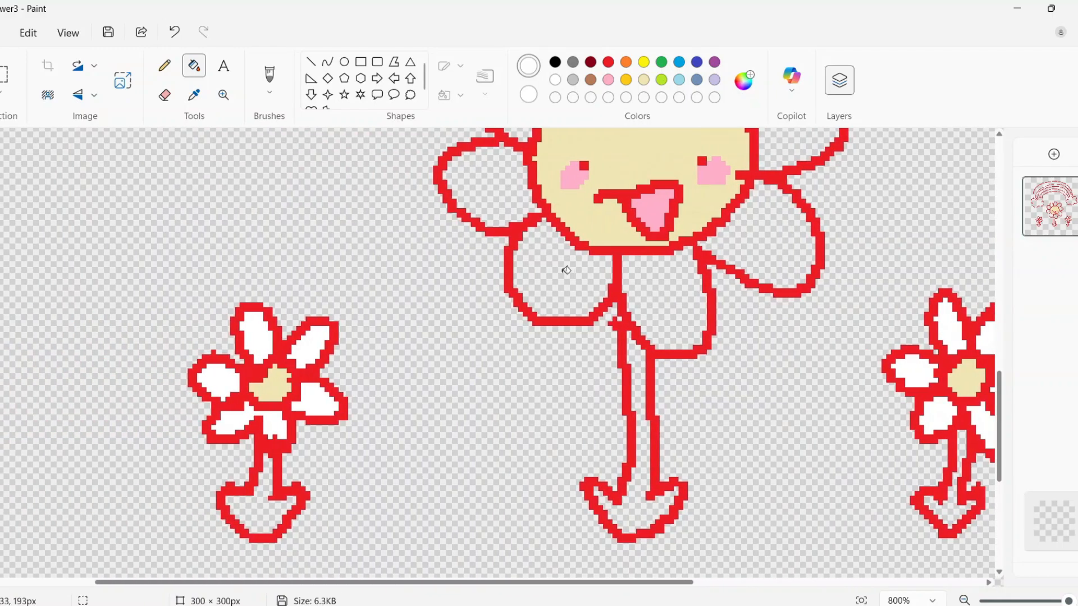
{"action": "left_click", "coordinate": [562, 278]}
{"action": "left_click", "coordinate": [665, 312]}
{"action": "left_click", "coordinate": [486, 197]}
{"action": "scroll", "coordinate": [546, 230], "scroll_direction": "up", "scroll_amount": 2}
{"action": "left_click", "coordinate": [536, 253]}
{"action": "left_click", "coordinate": [575, 235]}
{"action": "left_click", "coordinate": [662, 205]}
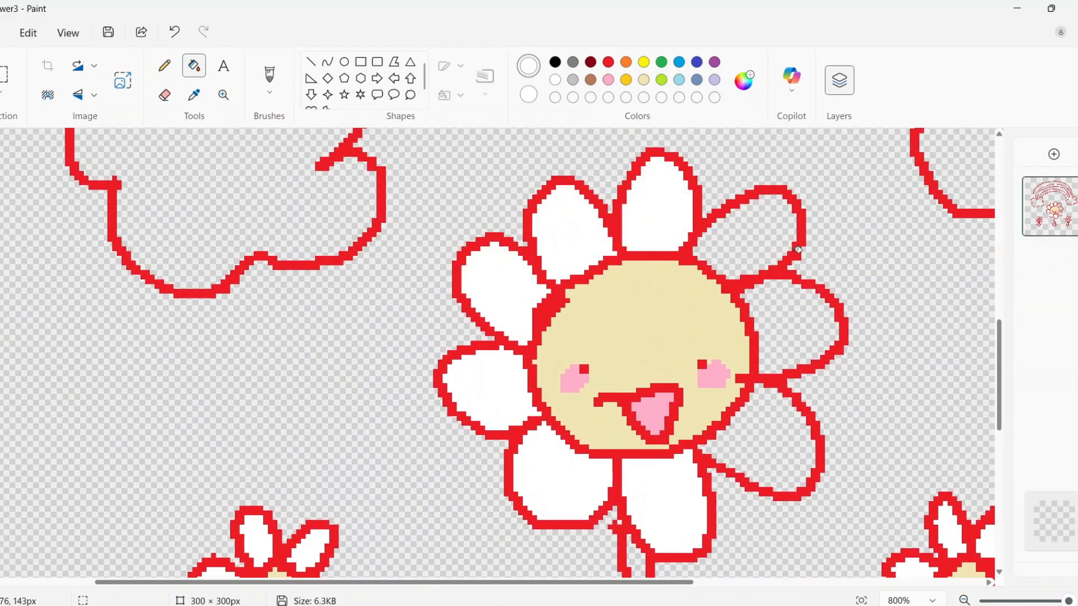
{"action": "left_click", "coordinate": [746, 236]}
{"action": "left_click", "coordinate": [789, 328]}
{"action": "scroll", "coordinate": [623, 270], "scroll_direction": "down", "scroll_amount": 2}
Step: Fill the stems and leaves of flower3's three flowers with lime green
{"action": "scroll", "coordinate": [623, 269], "scroll_direction": "down", "scroll_amount": 3}
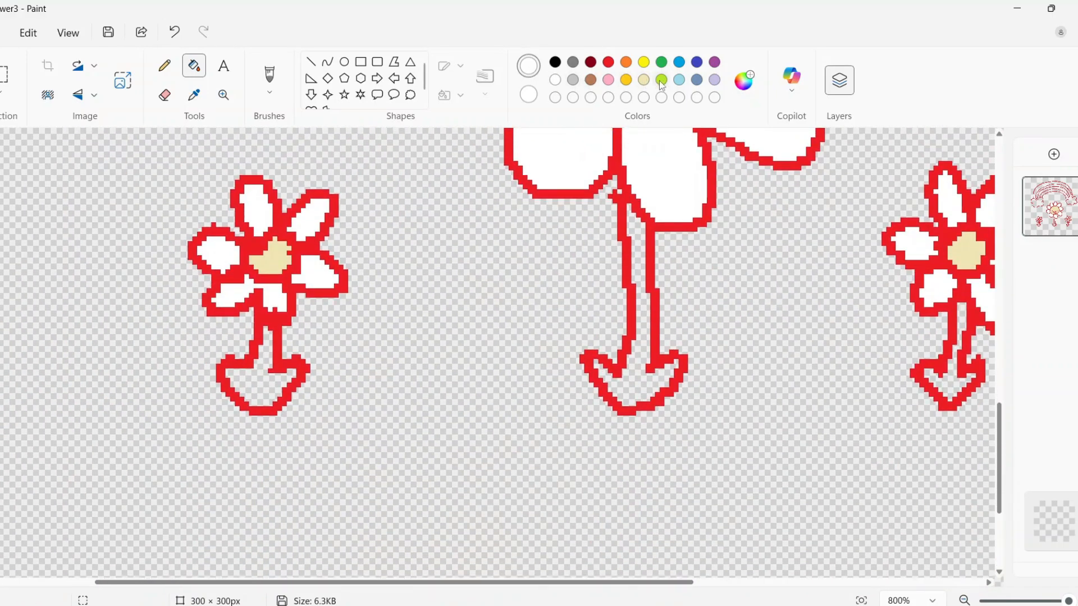
{"action": "left_click", "coordinate": [643, 247]}
{"action": "left_click", "coordinate": [268, 383]}
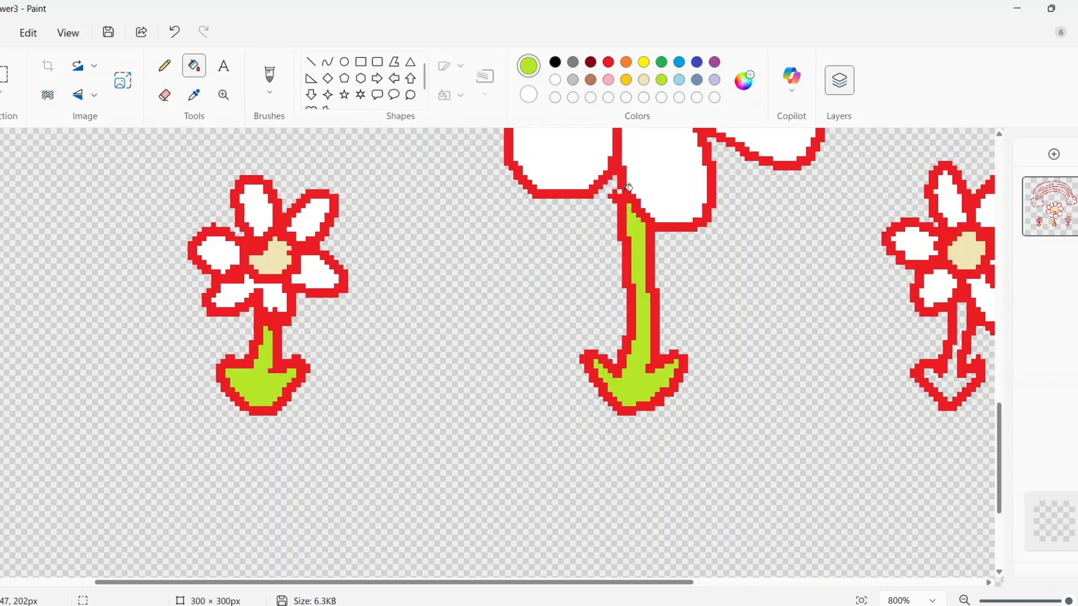
{"action": "scroll", "coordinate": [645, 269], "scroll_direction": "right", "scroll_amount": 3}
{"action": "left_click", "coordinate": [735, 365]}
{"action": "scroll", "coordinate": [730, 364], "scroll_direction": "up", "scroll_amount": 7}
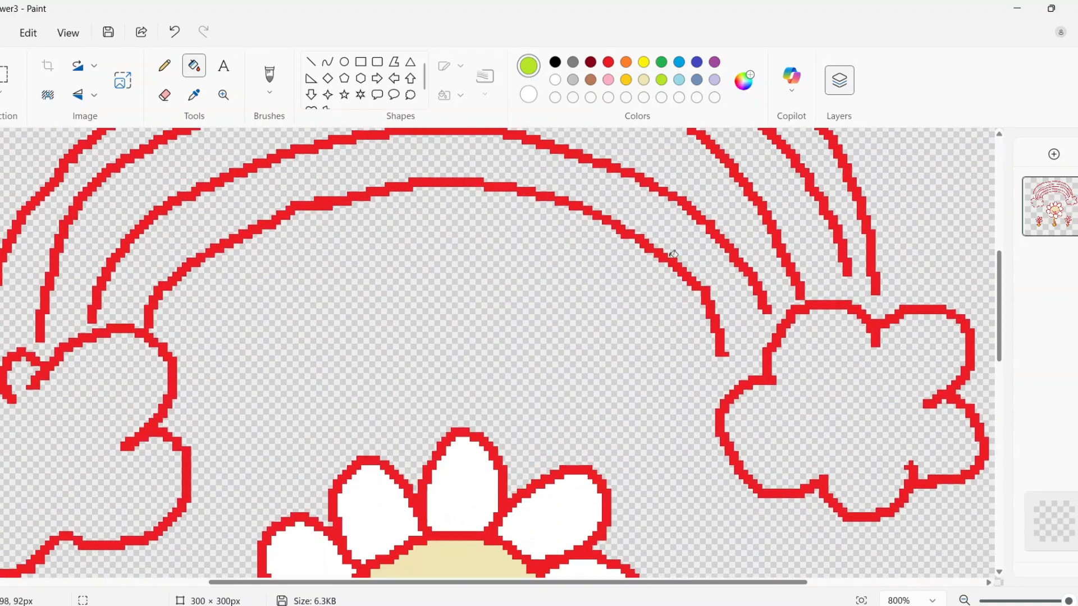
Step: Fill both clouds at the ends of flower3's rainbow with white
{"action": "left_click", "coordinate": [814, 427]}
{"action": "scroll", "coordinate": [577, 339], "scroll_direction": "left", "scroll_amount": 5}
{"action": "left_click", "coordinate": [425, 429]}
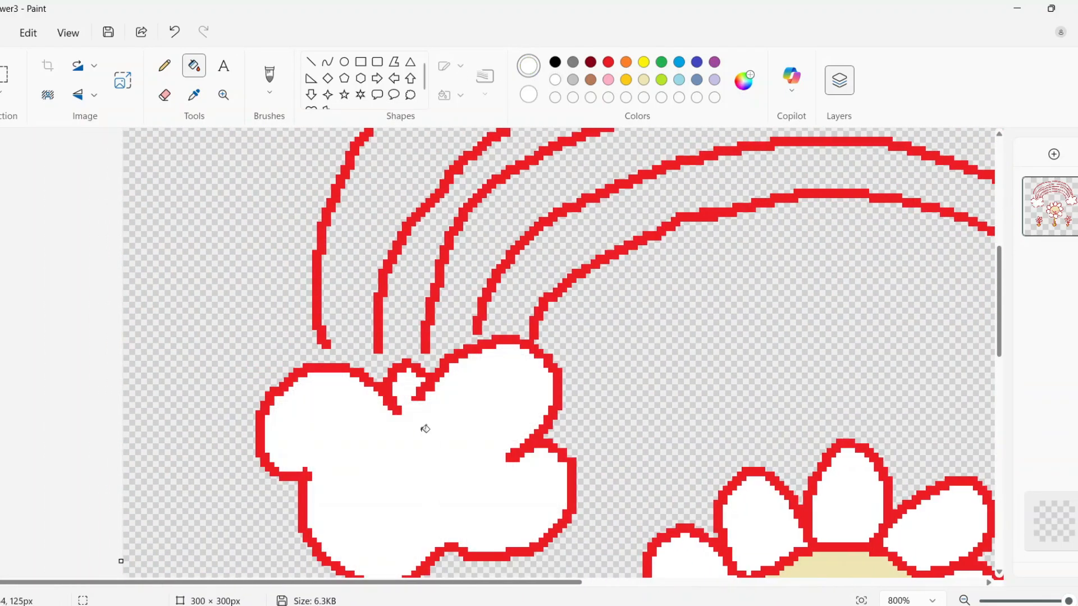
Step: On a new layer, close the gaps between the rainbow's ends and clouds with pink, gold, yellow and lime pencil marks, and merge the layers
{"action": "left_click", "coordinate": [1053, 154]}
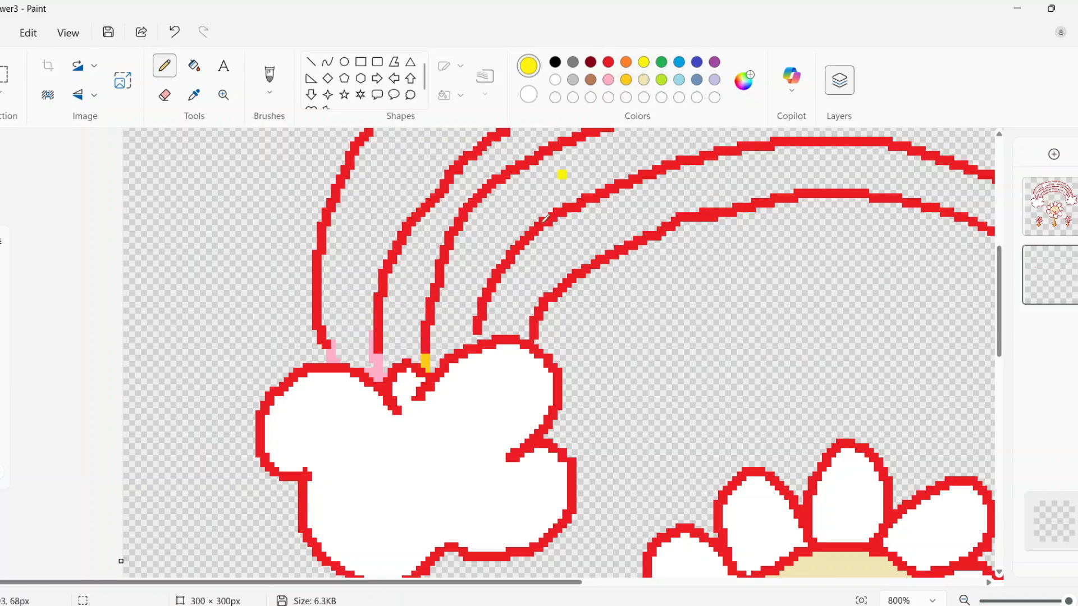
{"action": "left_click", "coordinate": [194, 66]}
{"action": "scroll", "coordinate": [584, 223], "scroll_direction": "right", "scroll_amount": 10}
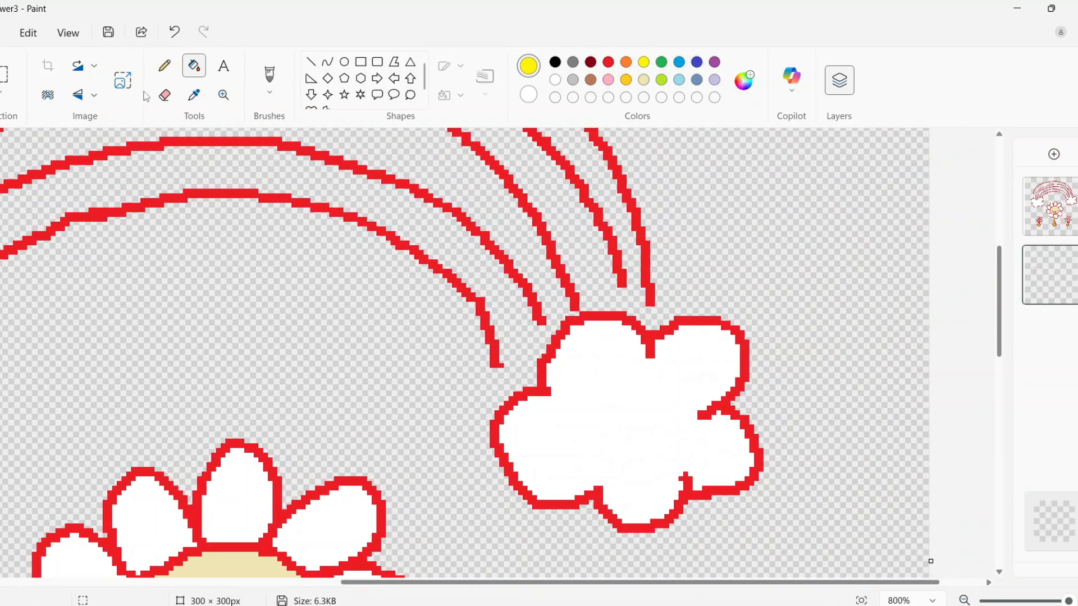
{"action": "left_click", "coordinate": [168, 69]}
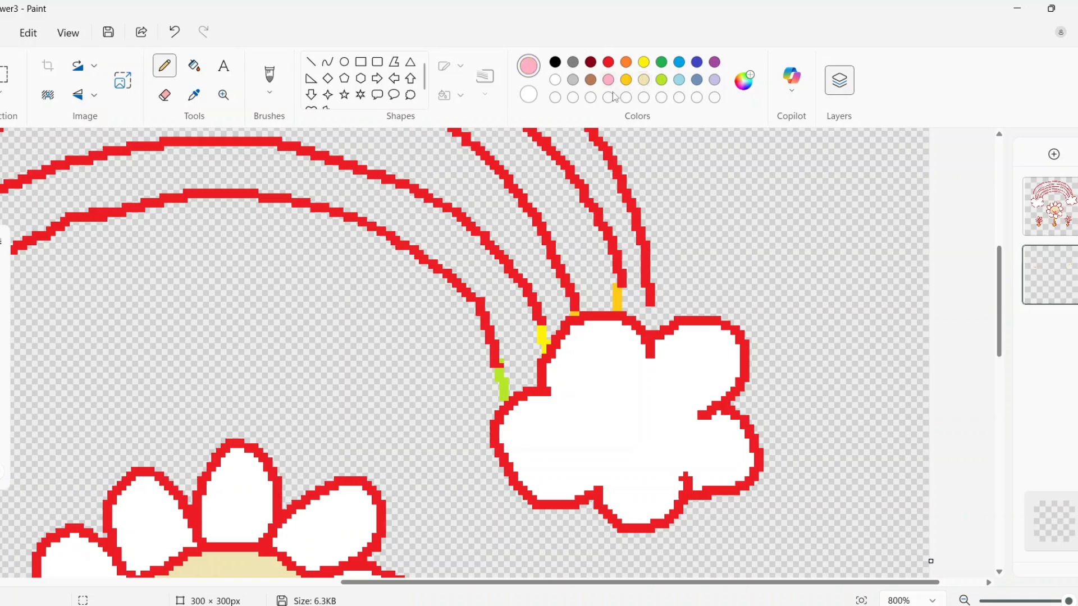
{"action": "scroll", "coordinate": [817, 308], "scroll_direction": "down", "scroll_amount": 3}
{"action": "scroll", "coordinate": [670, 330], "scroll_direction": "left", "scroll_amount": 3}
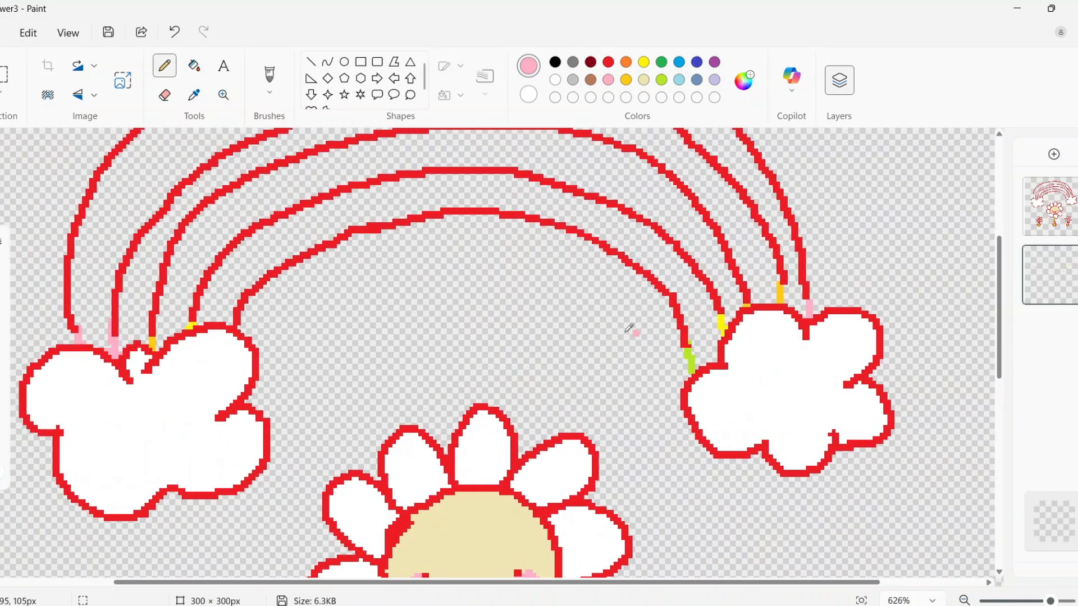
{"action": "scroll", "coordinate": [303, 301], "scroll_direction": "up", "scroll_amount": 2}
{"action": "right_click", "coordinate": [1053, 201]}
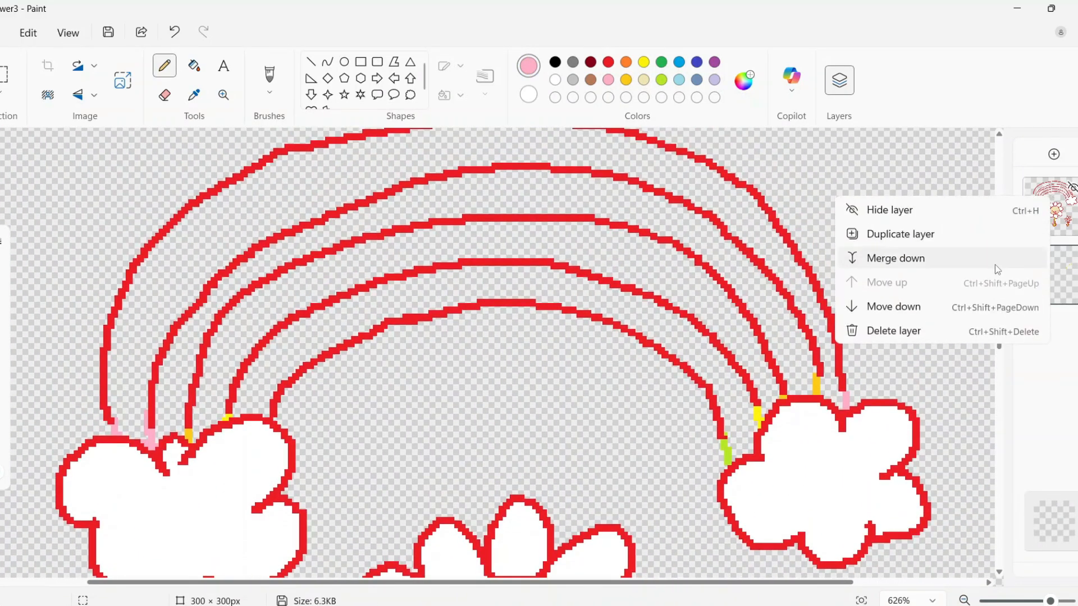
{"action": "left_click", "coordinate": [875, 258]}
Step: Fill flower3's four rainbow bands from outside to inside with pink, gold, yellow and lime green
{"action": "left_click", "coordinate": [194, 66]}
{"action": "left_click", "coordinate": [349, 180]}
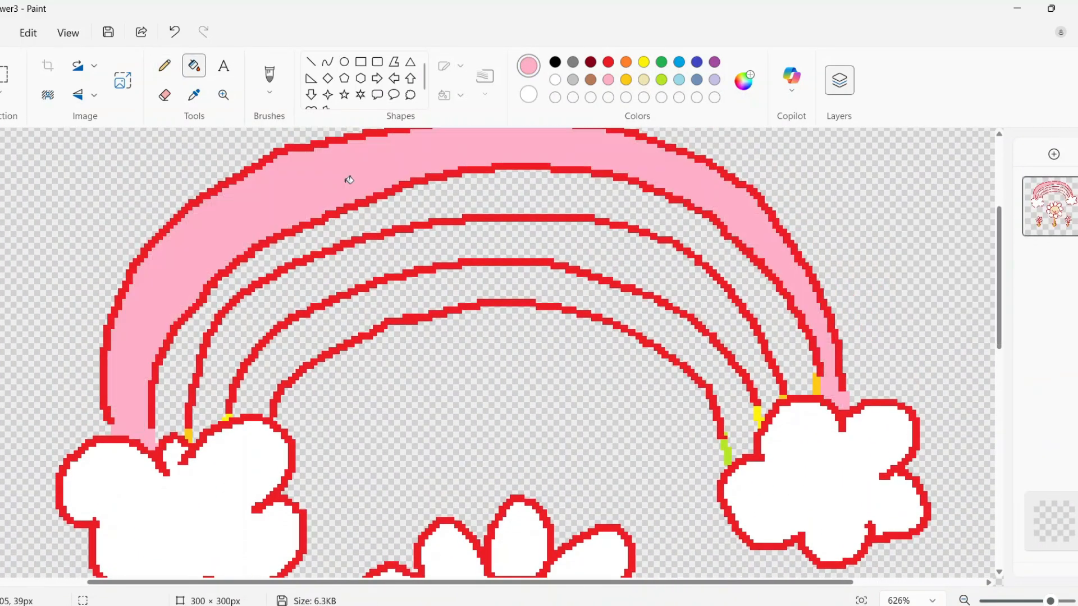
{"action": "left_click", "coordinate": [616, 179]}
{"action": "left_click", "coordinate": [653, 255]}
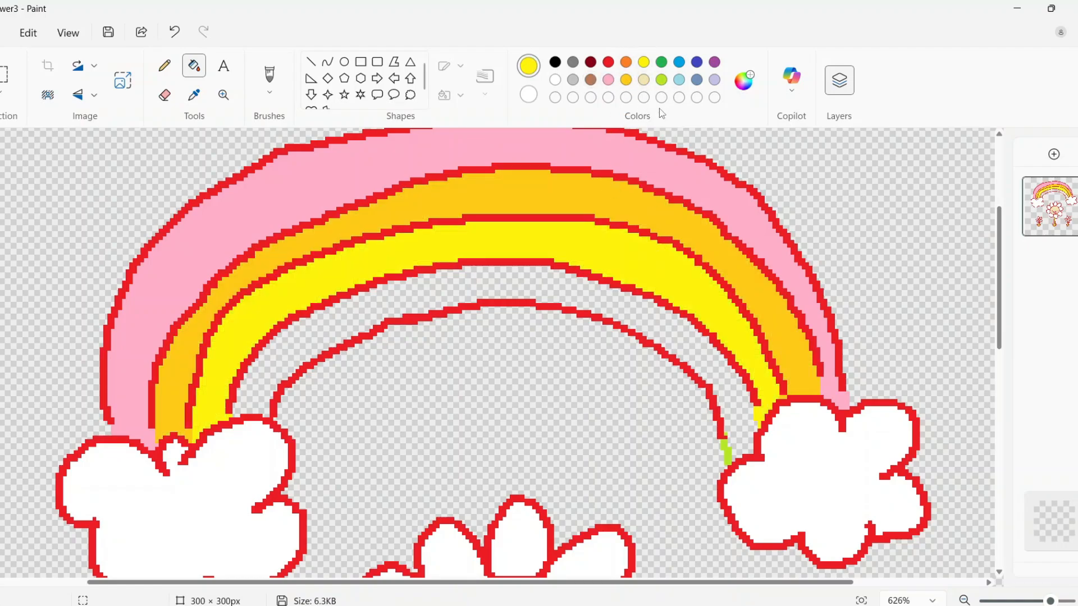
{"action": "left_click", "coordinate": [651, 315]}
{"action": "scroll", "coordinate": [647, 311], "scroll_direction": "down", "scroll_amount": 1}
{"action": "key", "text": "ctrl+z"}
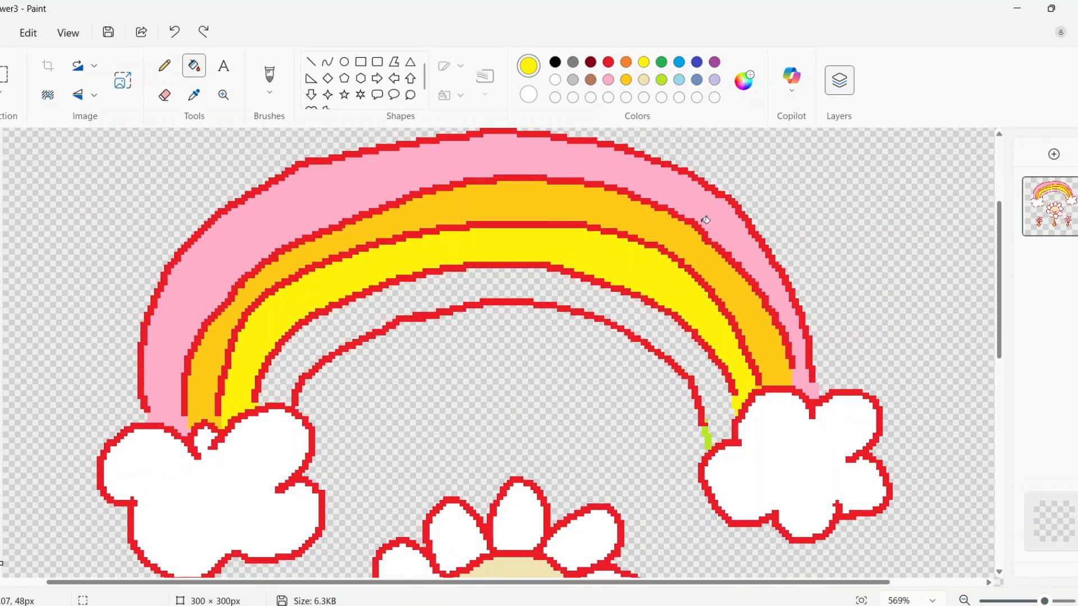
{"action": "left_click", "coordinate": [329, 334]}
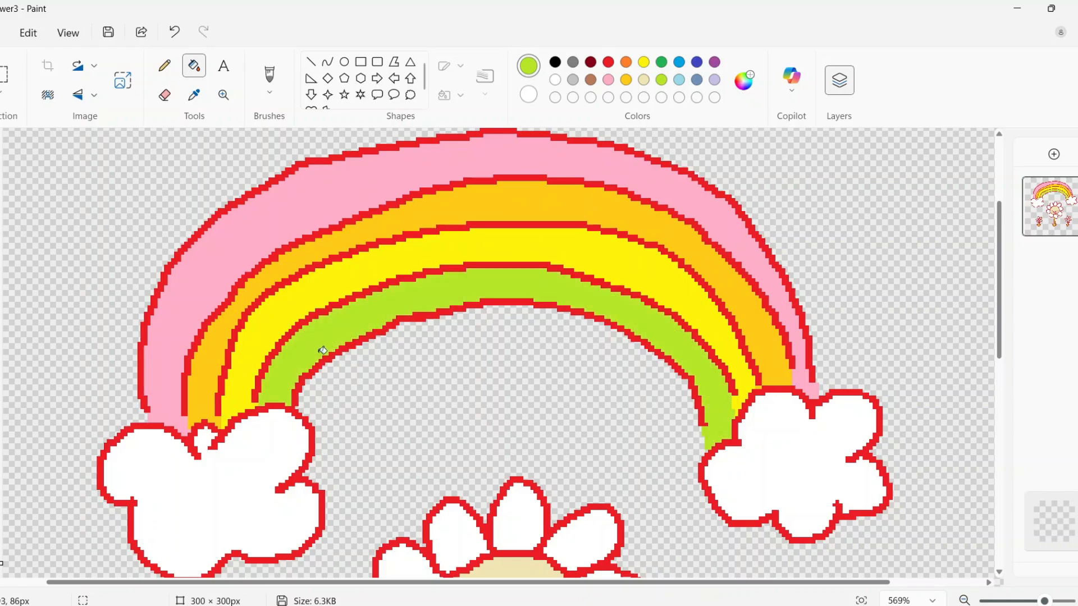
Step: Save the finished flower3 drawing
{"action": "scroll", "coordinate": [325, 393], "scroll_direction": "down", "scroll_amount": 3}
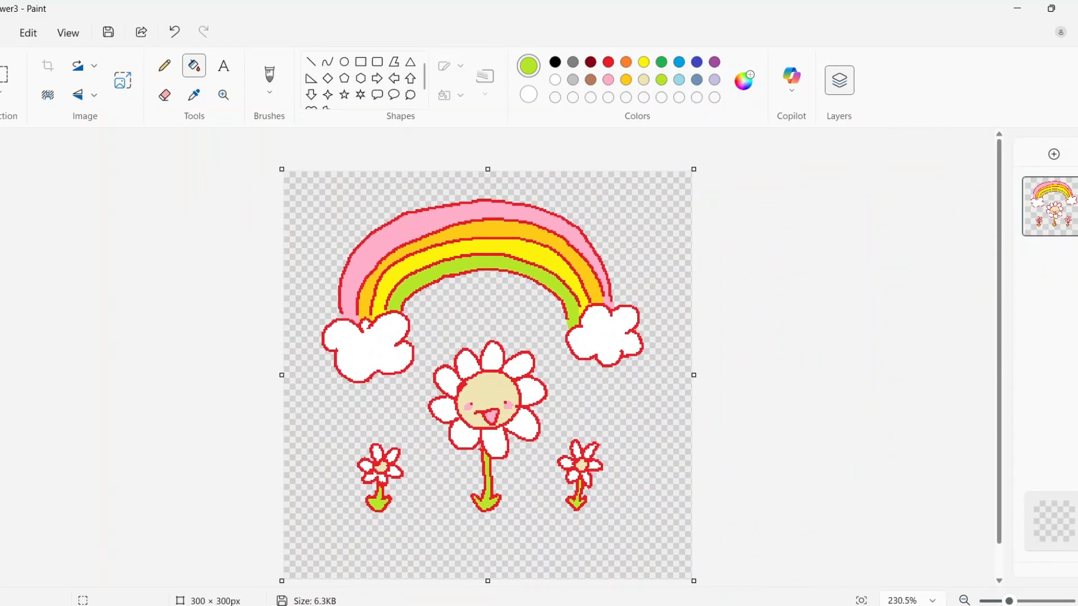
{"action": "left_click", "coordinate": [3, 32]}
{"action": "left_click", "coordinate": [49, 159]}
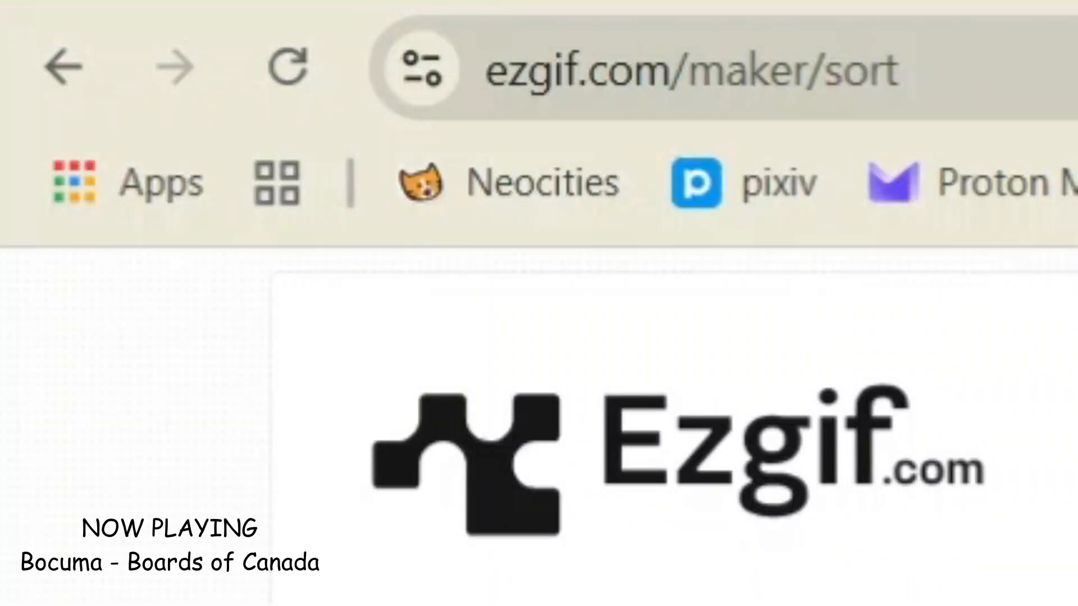
Step: In Ezgif's Animated GIF Maker, choose flower1.png, flower2.png and flower3.png in that order and upload them
{"action": "scroll", "coordinate": [693, 427], "scroll_direction": "down", "scroll_amount": 3}
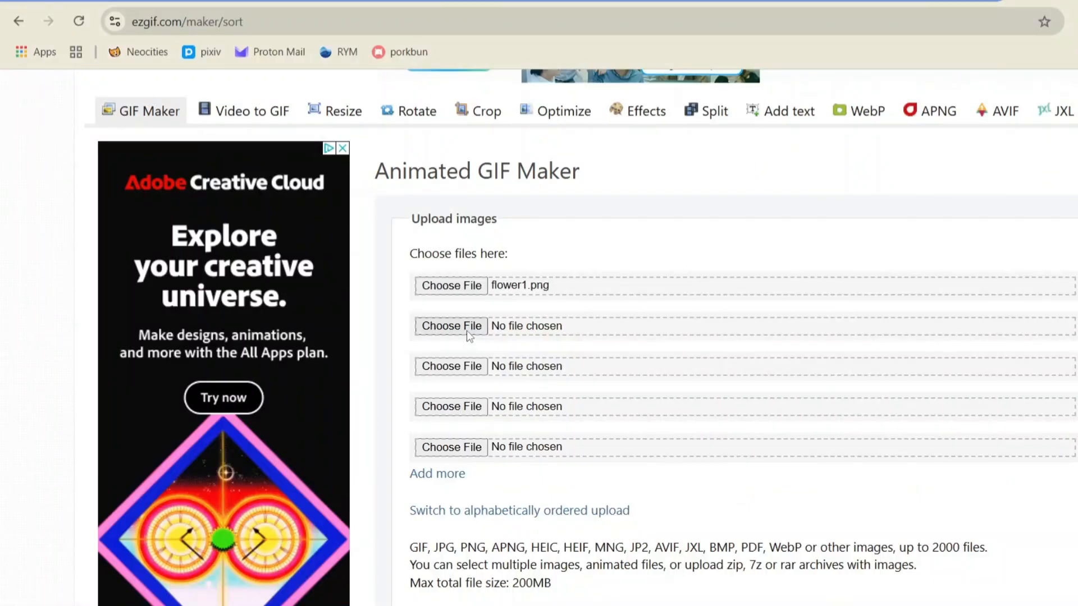
{"action": "left_click", "coordinate": [467, 328]}
{"action": "scroll", "coordinate": [507, 214], "scroll_direction": "down", "scroll_amount": 1}
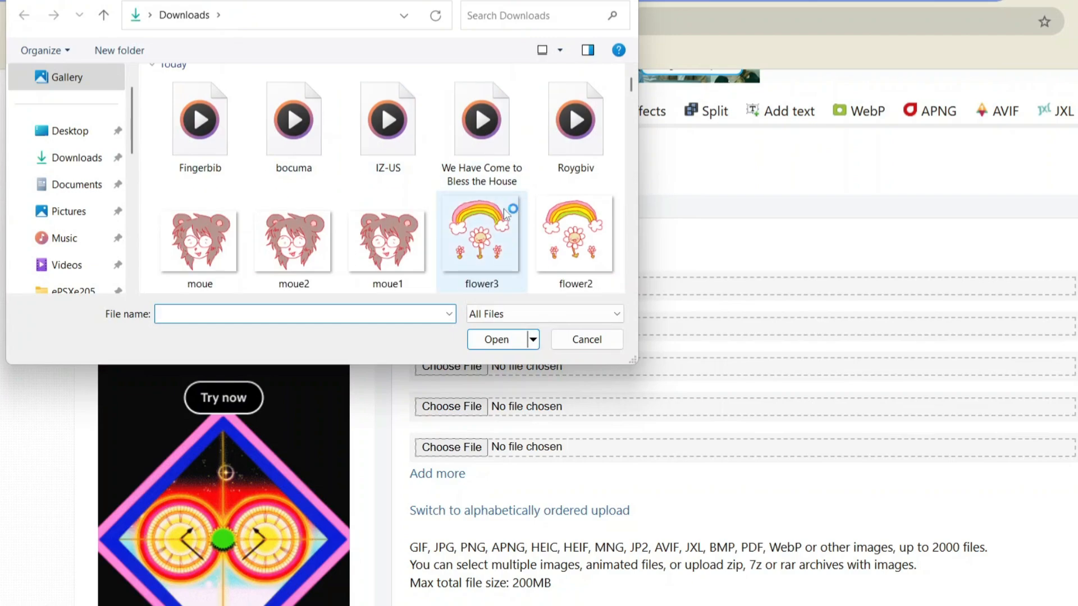
{"action": "double_click", "coordinate": [574, 236]}
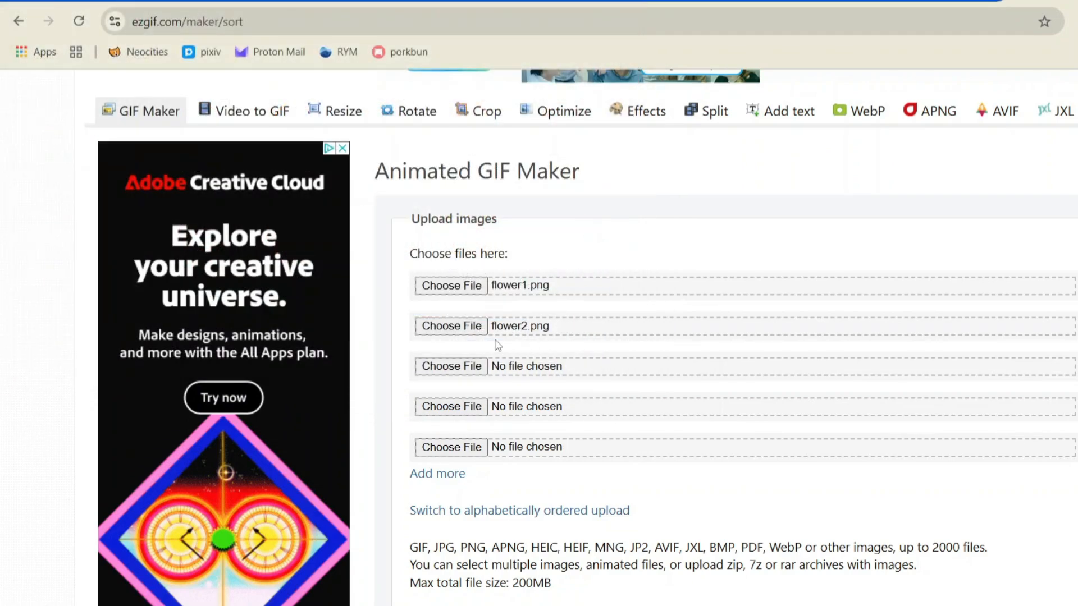
{"action": "left_click", "coordinate": [463, 368]}
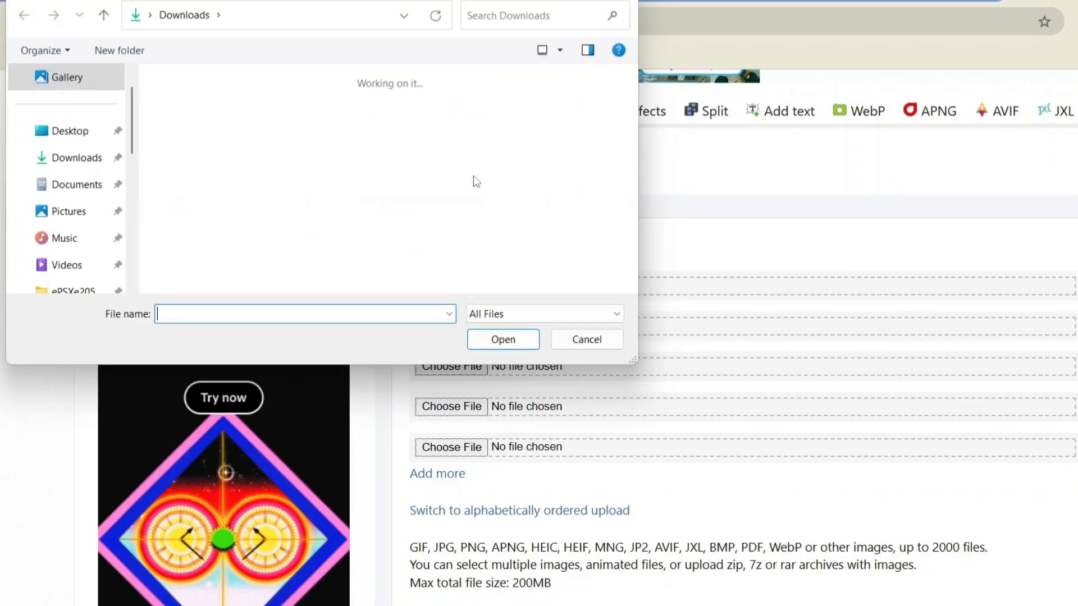
{"action": "scroll", "coordinate": [480, 176], "scroll_direction": "down", "scroll_amount": 3}
{"action": "double_click", "coordinate": [476, 139]}
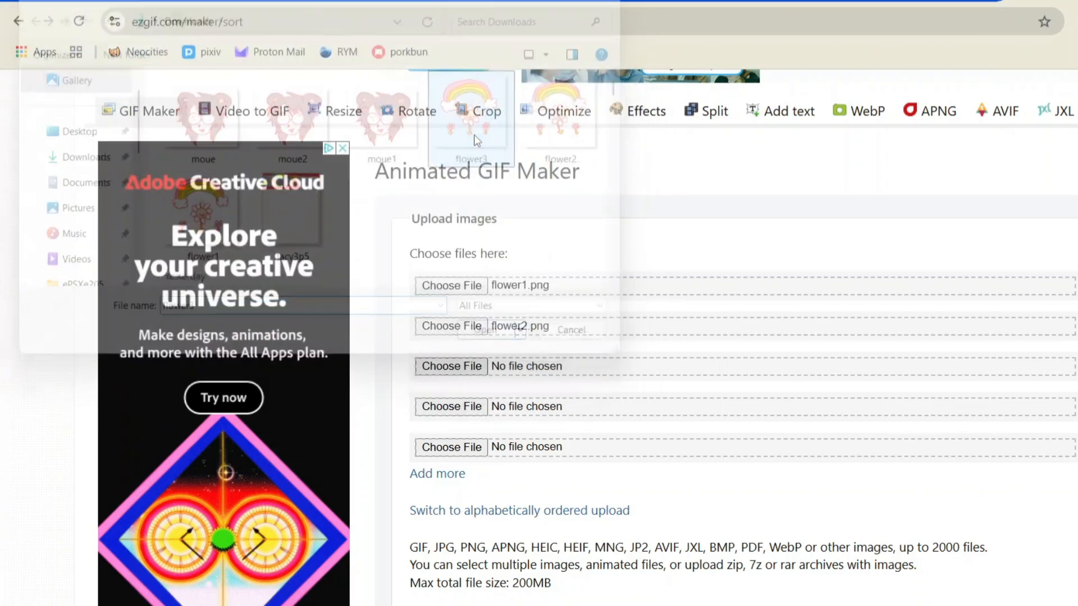
{"action": "scroll", "coordinate": [640, 345], "scroll_direction": "down", "scroll_amount": 2}
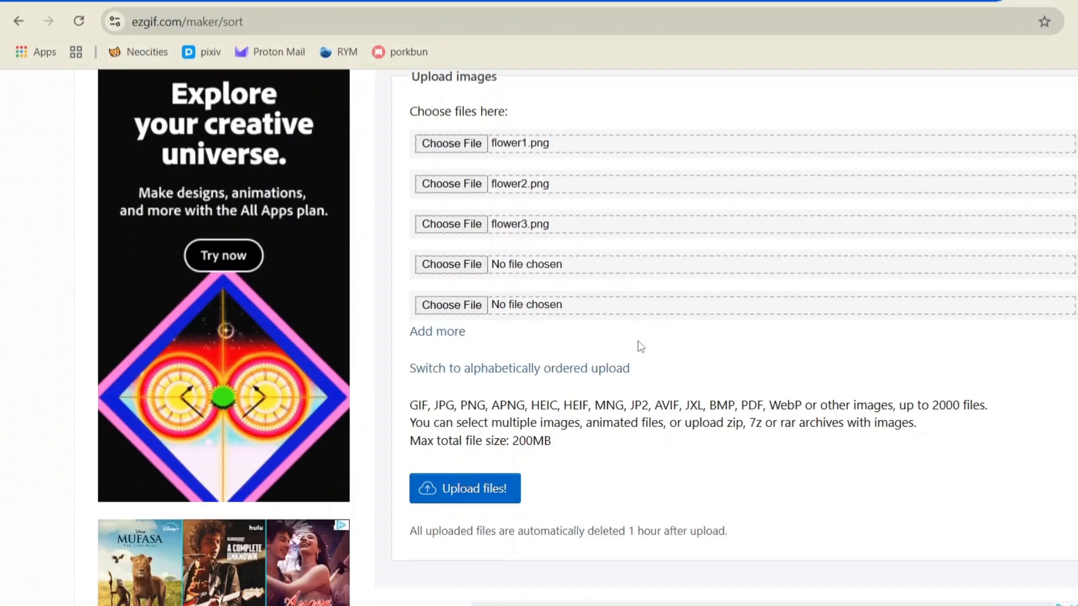
{"action": "left_click", "coordinate": [484, 486]}
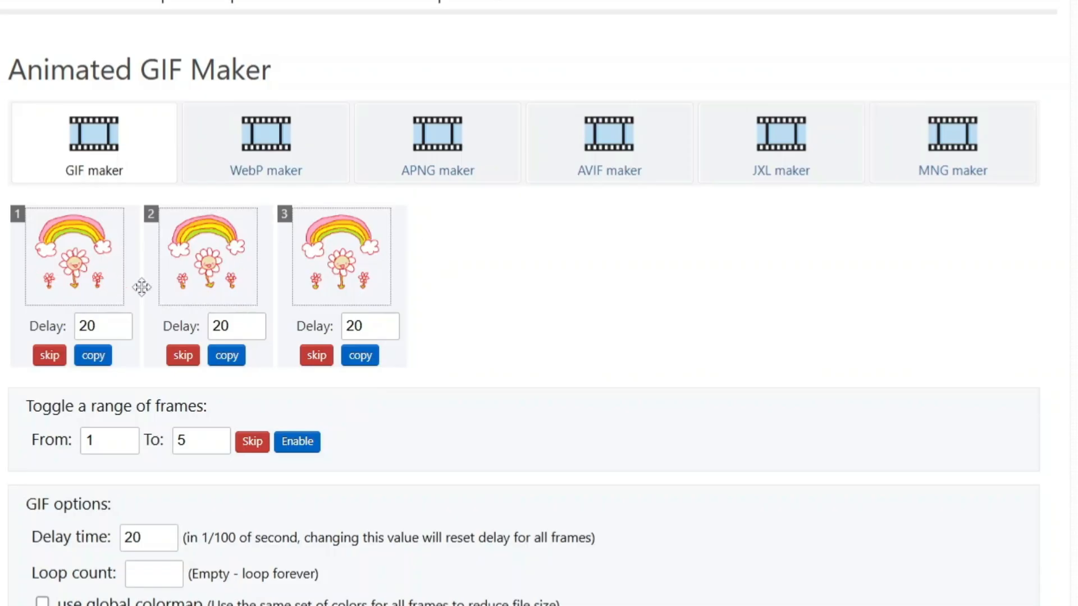
Step: Enable the "don't stack frames" effect and generate the animated GIF from the three frames
{"action": "scroll", "coordinate": [514, 366], "scroll_direction": "down", "scroll_amount": 1}
{"action": "scroll", "coordinate": [486, 371], "scroll_direction": "down", "scroll_amount": 2}
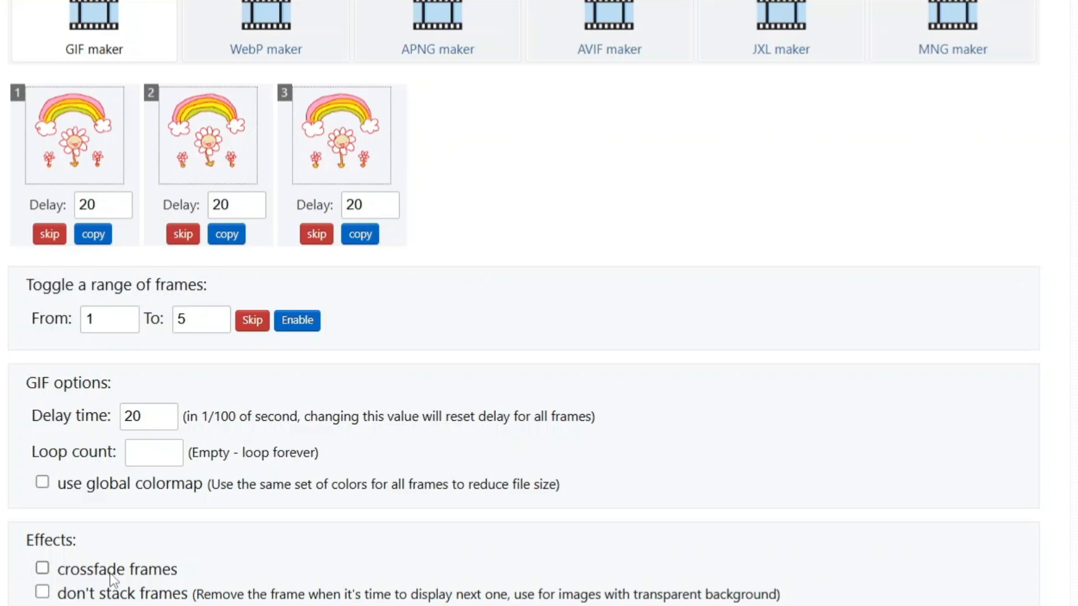
{"action": "scroll", "coordinate": [92, 112], "scroll_direction": "down", "scroll_amount": 3}
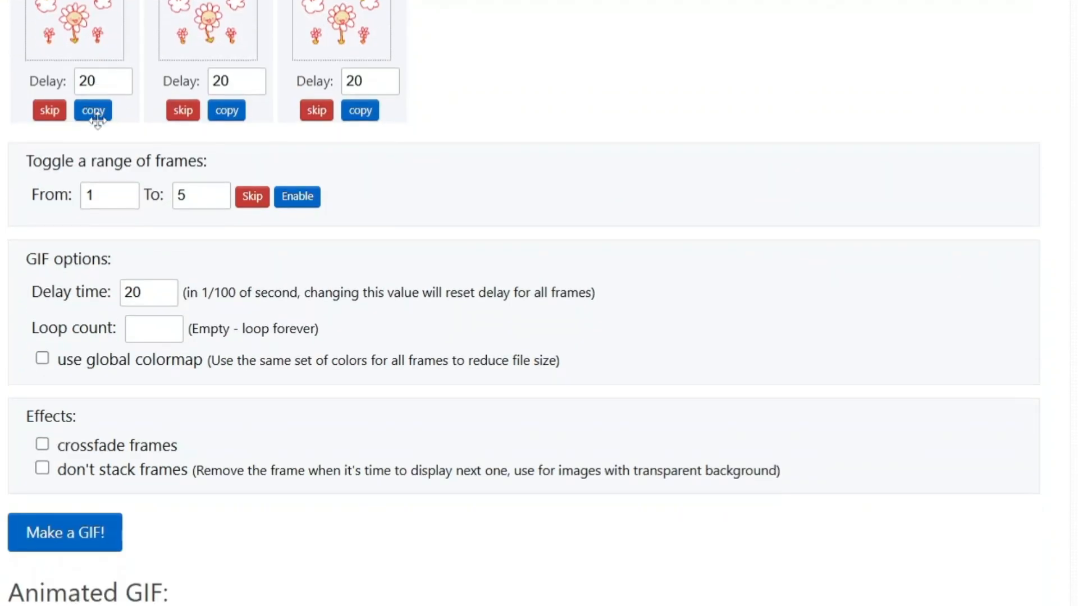
{"action": "left_click", "coordinate": [42, 467]}
{"action": "left_click", "coordinate": [51, 583]}
{"action": "scroll", "coordinate": [312, 279], "scroll_direction": "down", "scroll_amount": 5}
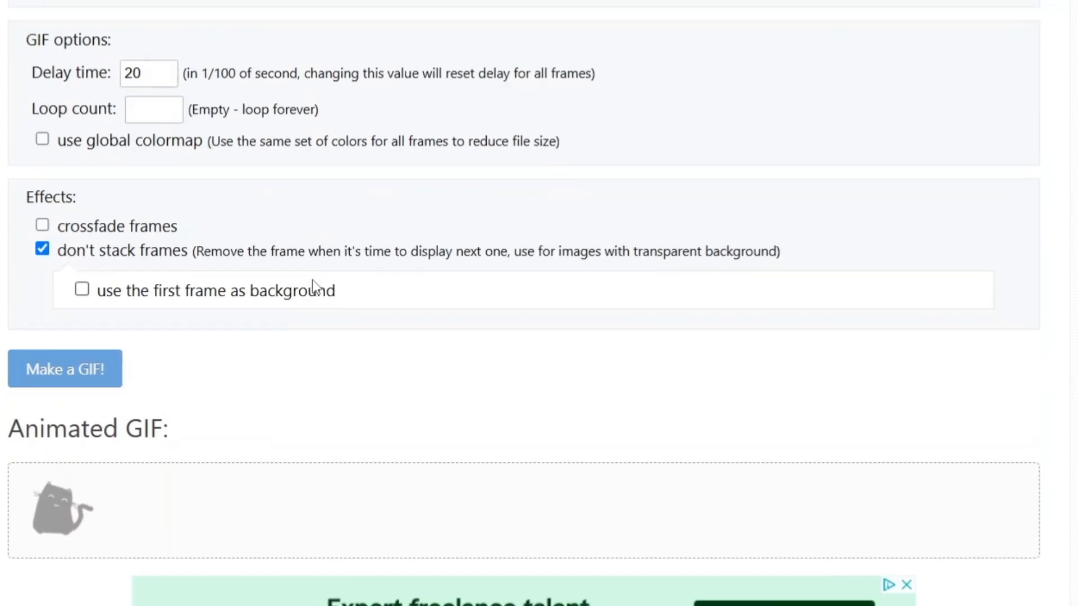
{"action": "scroll", "coordinate": [312, 279], "scroll_direction": "down", "scroll_amount": 4}
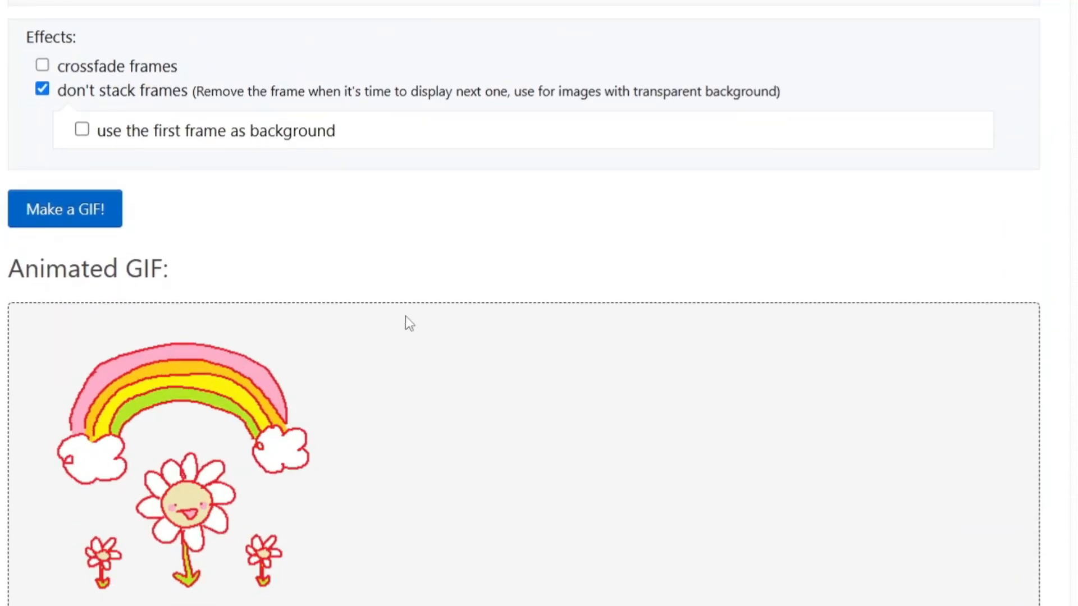
Step: Regenerate the GIF with "don't stack frames" off for comparison, and remake it with the option back on
{"action": "left_click", "coordinate": [42, 89]}
{"action": "left_click", "coordinate": [63, 164]}
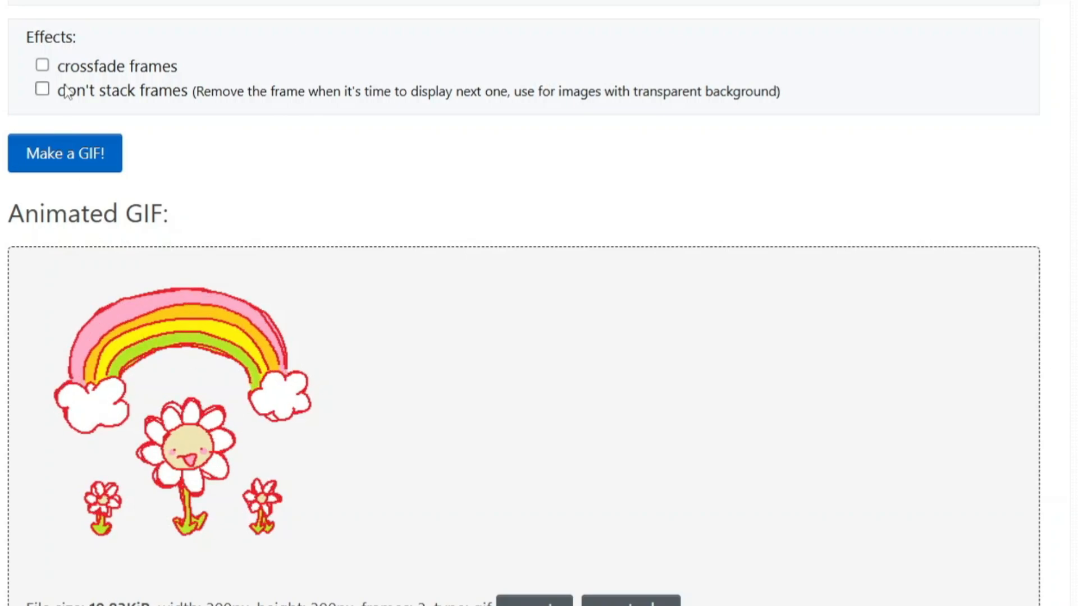
{"action": "left_click", "coordinate": [42, 89]}
{"action": "left_click", "coordinate": [59, 207]}
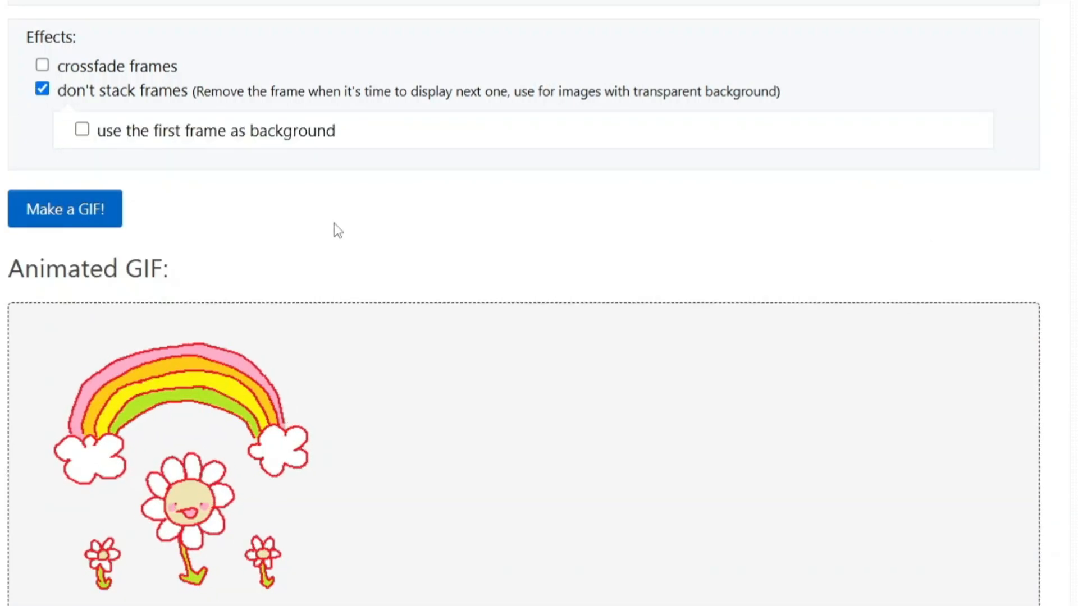
Step: Review the animated GIF preview together with its frame delays, GIF options and effects
{"action": "scroll", "coordinate": [468, 124], "scroll_direction": "up", "scroll_amount": 2}
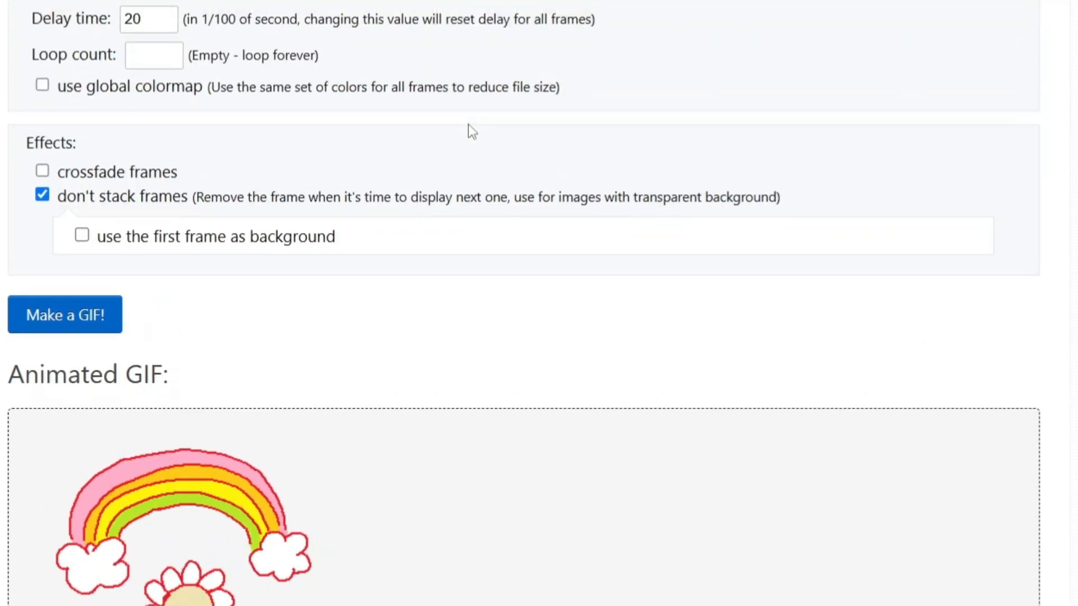
{"action": "scroll", "coordinate": [509, 229], "scroll_direction": "up", "scroll_amount": 2}
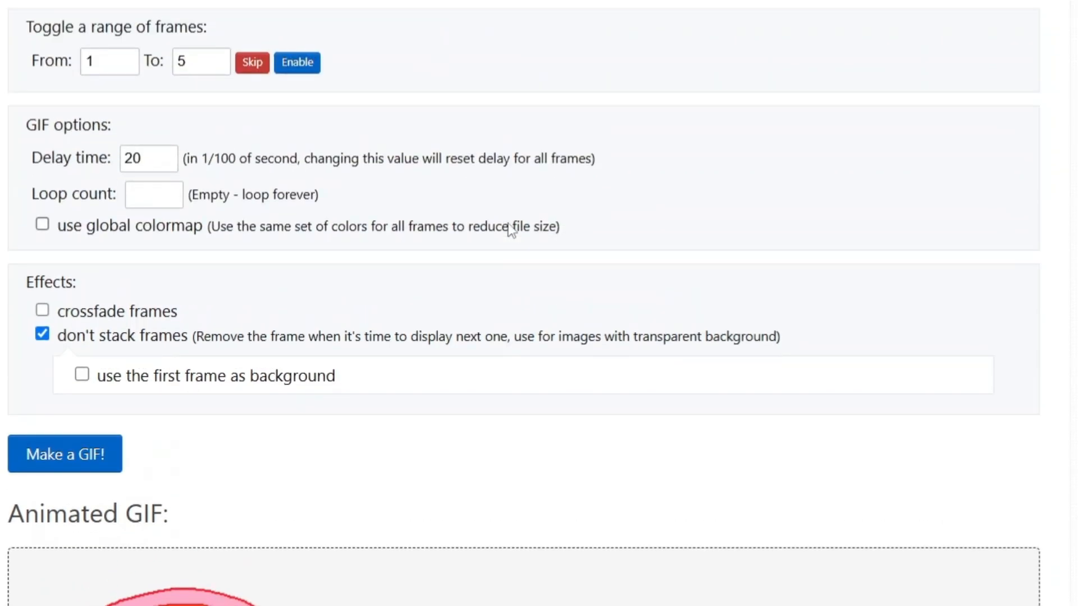
{"action": "scroll", "coordinate": [510, 228], "scroll_direction": "down", "scroll_amount": 4}
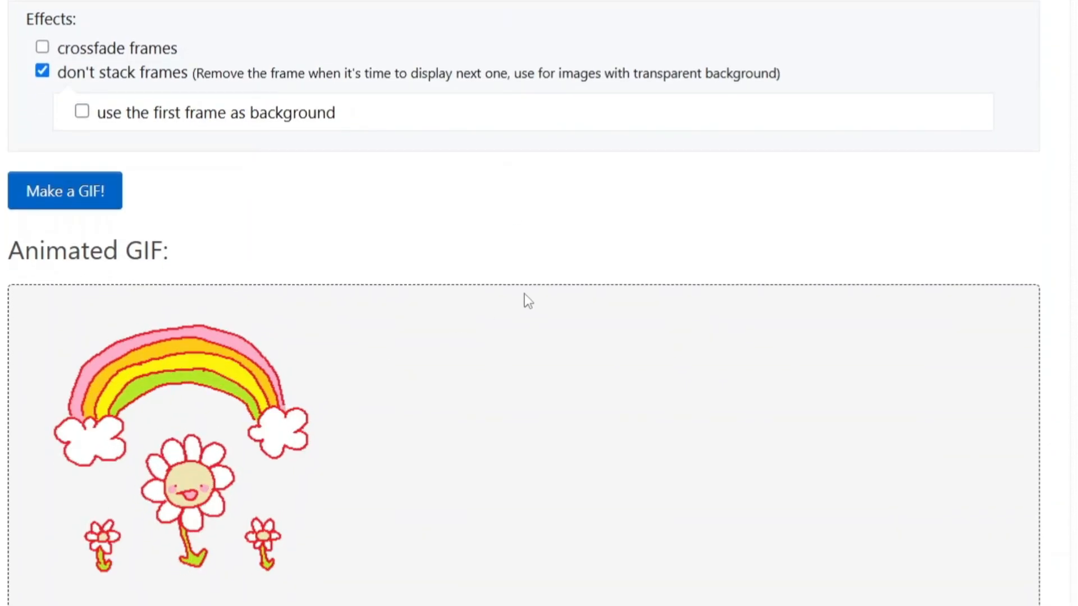
{"action": "scroll", "coordinate": [527, 301], "scroll_direction": "up", "scroll_amount": 7}
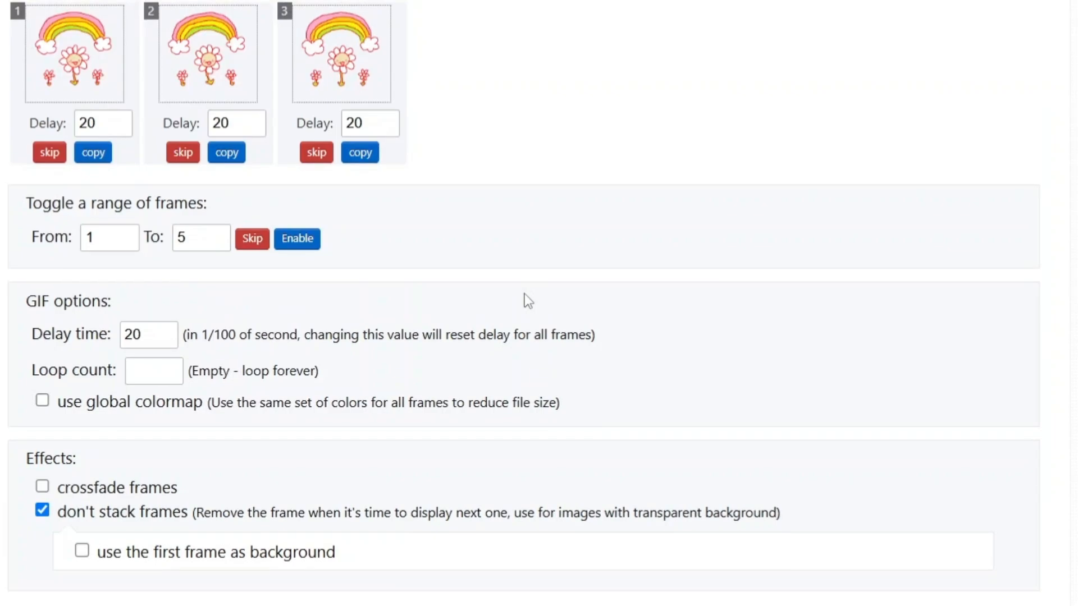
{"action": "scroll", "coordinate": [406, 307], "scroll_direction": "down", "scroll_amount": 4}
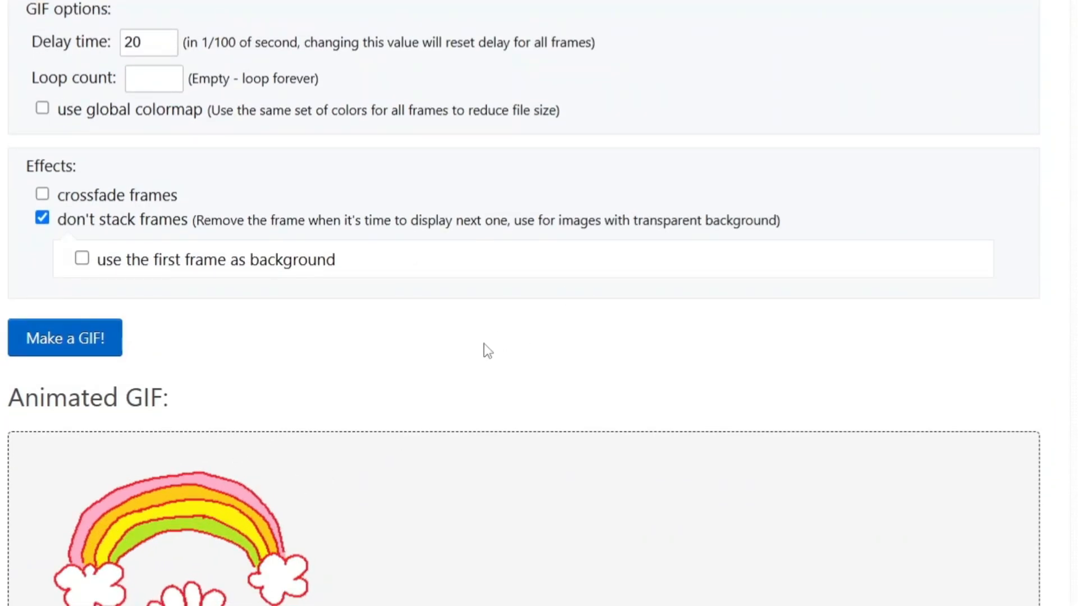
{"action": "scroll", "coordinate": [484, 343], "scroll_direction": "up", "scroll_amount": 4}
{"action": "scroll", "coordinate": [164, 297], "scroll_direction": "down", "scroll_amount": 6}
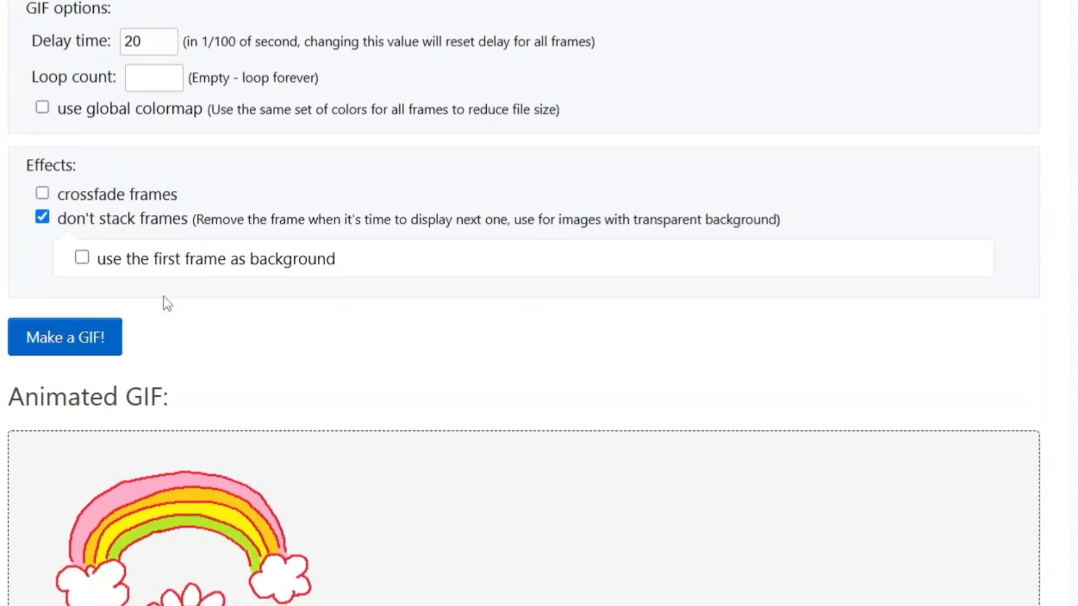
Step: Set the GIF's delay time to 10 hundredths of a second for all frames
{"action": "scroll", "coordinate": [442, 320], "scroll_direction": "up", "scroll_amount": 5}
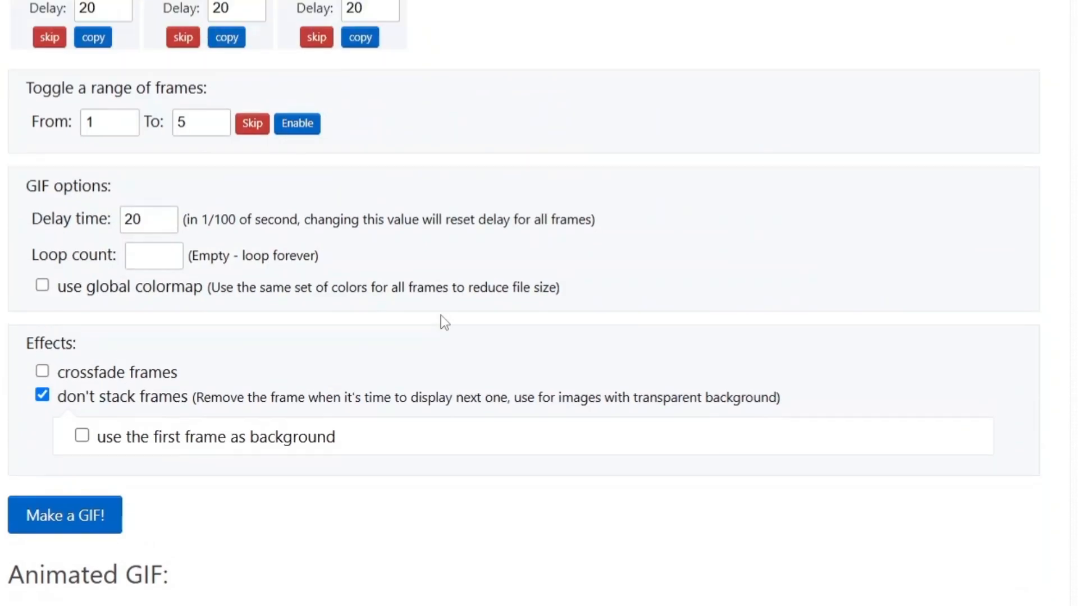
{"action": "double_click", "coordinate": [148, 274]}
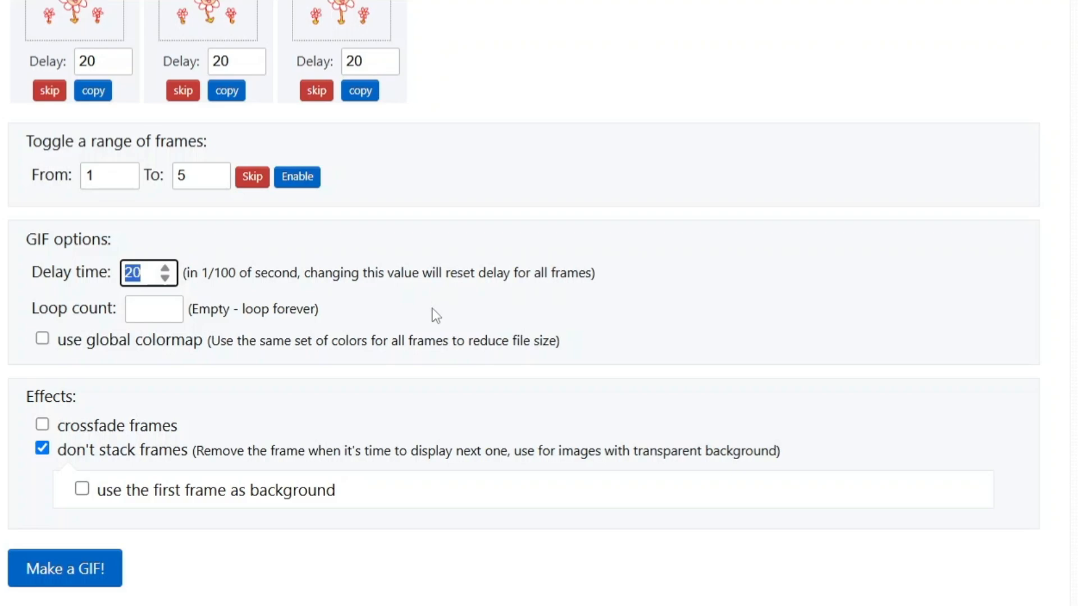
{"action": "key", "text": "BackSpace"}
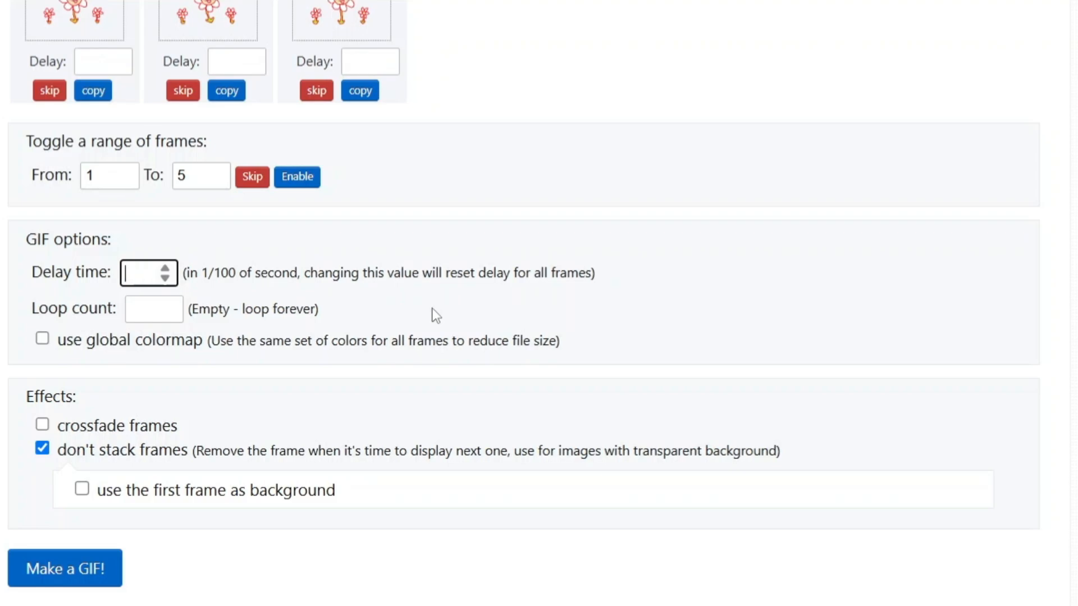
{"action": "type", "text": "10"}
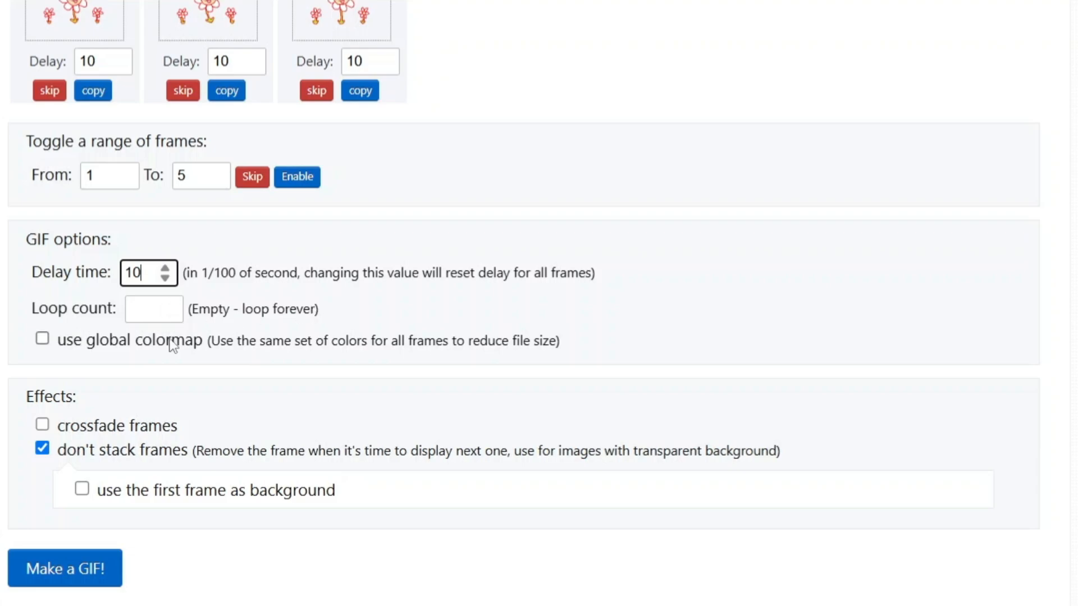
Step: Generate the animated GIF with the 10-hundredths frame delay and view the resulting animation
{"action": "scroll", "coordinate": [57, 438], "scroll_direction": "down", "scroll_amount": 1}
{"action": "scroll", "coordinate": [342, 292], "scroll_direction": "down", "scroll_amount": 2}
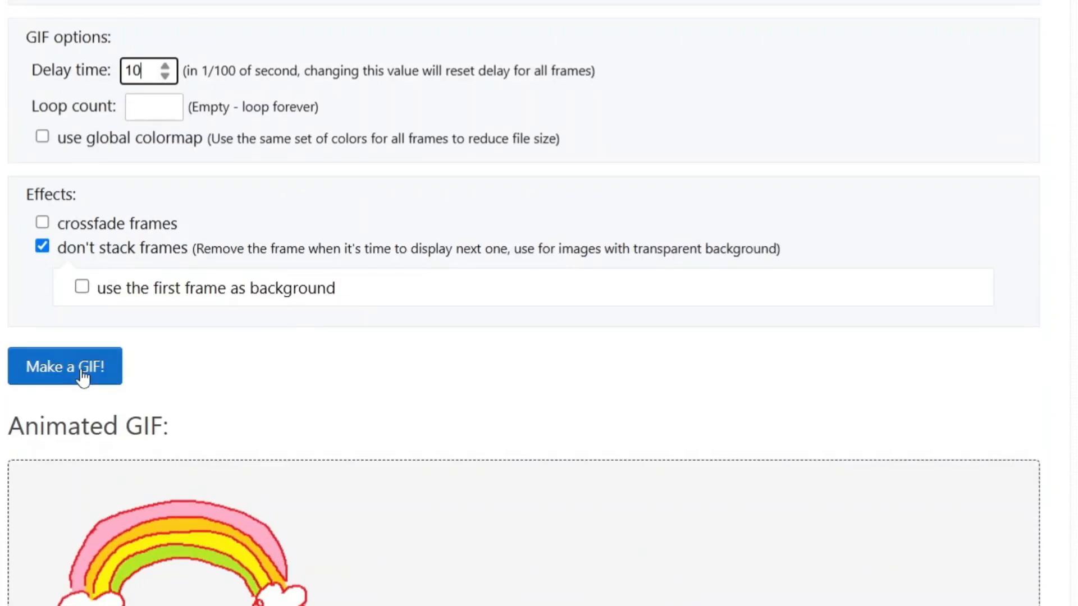
{"action": "left_click", "coordinate": [79, 369]}
{"action": "scroll", "coordinate": [375, 355], "scroll_direction": "down", "scroll_amount": 3}
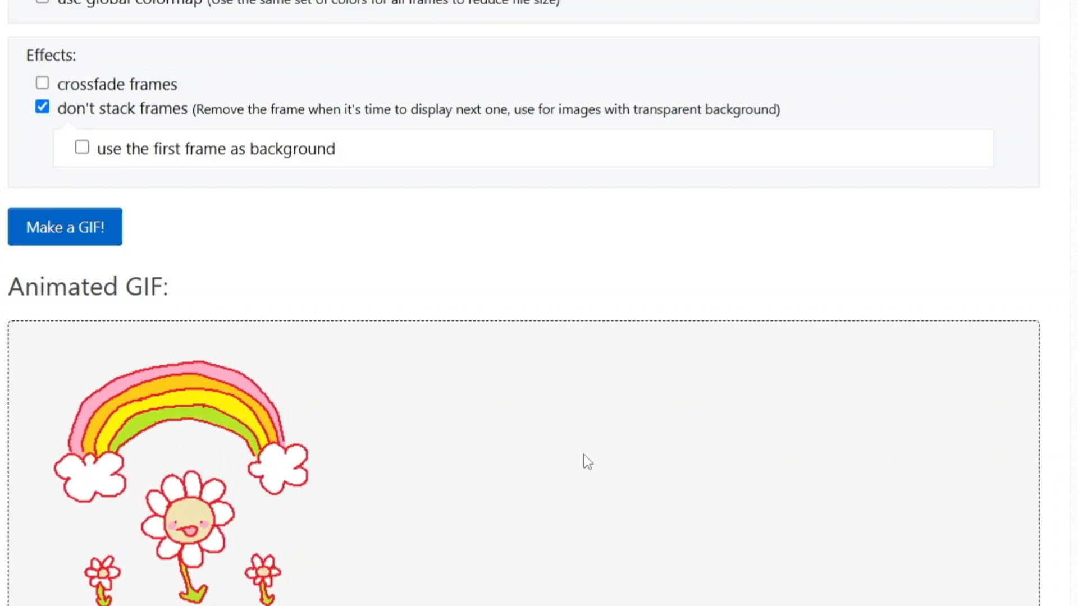
Step: Set the delay time to 40 hundredths of a second and remake the GIF to preview the slower animation
{"action": "scroll", "coordinate": [507, 390], "scroll_direction": "up", "scroll_amount": 5}
{"action": "left_click", "coordinate": [140, 230]}
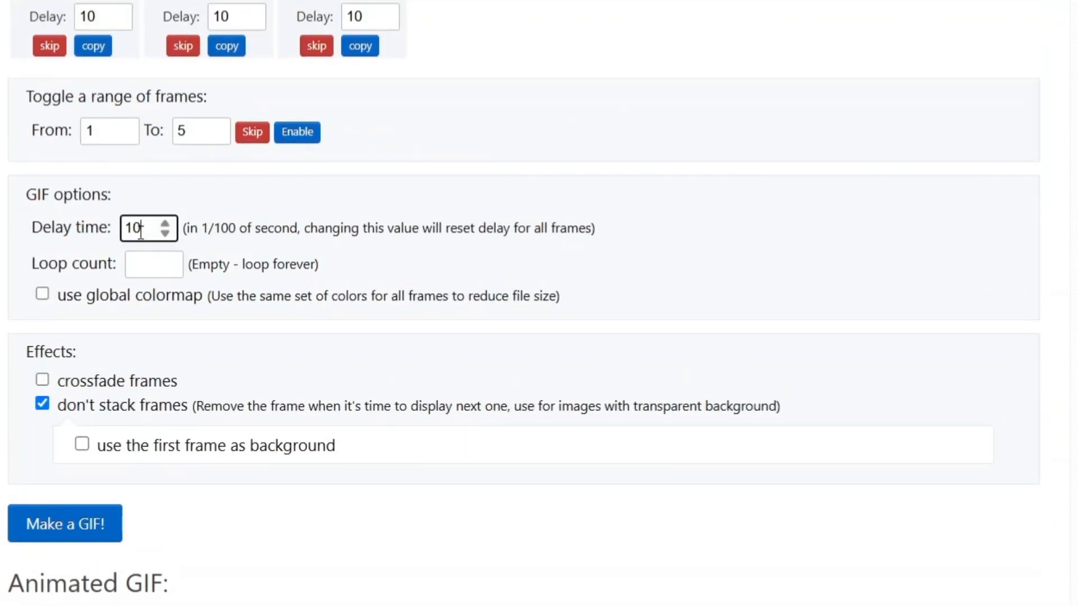
{"action": "key", "text": "BackSpace"}
{"action": "type", "text": "40"}
{"action": "scroll", "coordinate": [201, 390], "scroll_direction": "down", "scroll_amount": 3}
{"action": "left_click", "coordinate": [79, 361]}
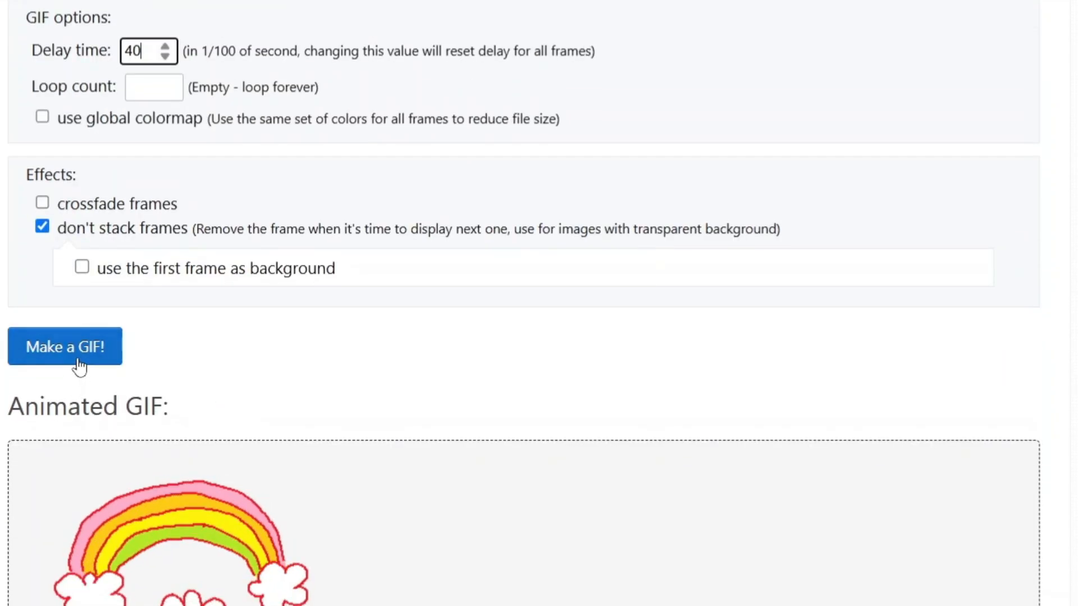
{"action": "scroll", "coordinate": [426, 360], "scroll_direction": "down", "scroll_amount": 3}
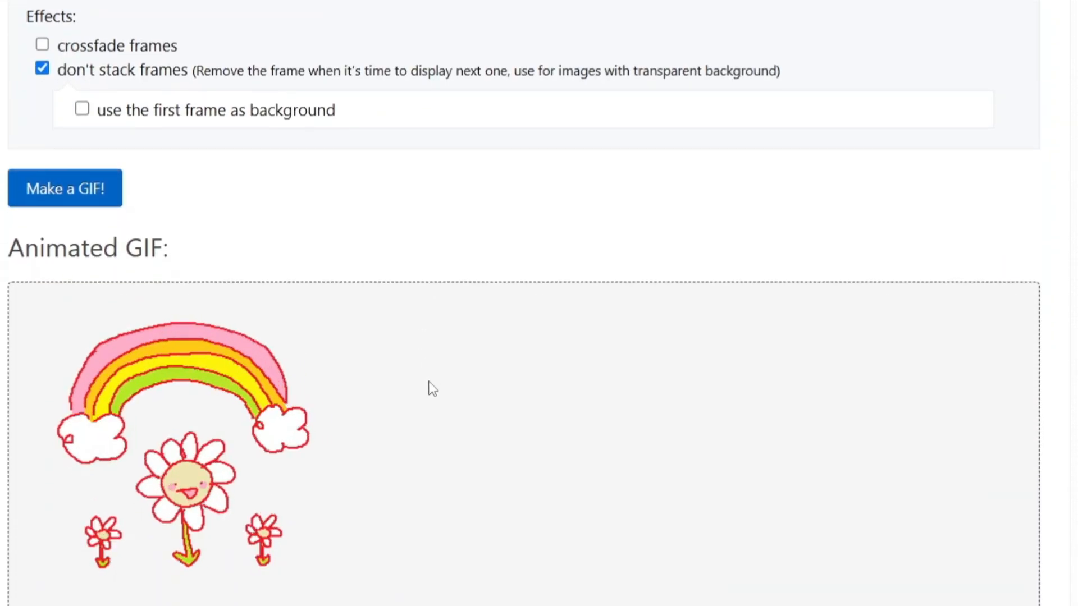
{"action": "scroll", "coordinate": [429, 383], "scroll_direction": "down", "scroll_amount": 1}
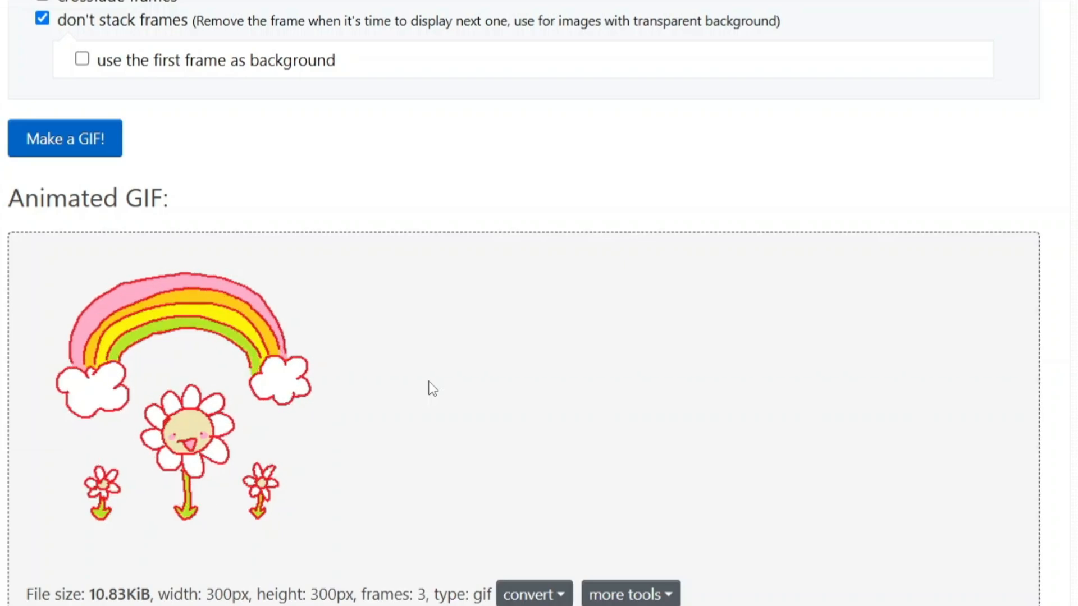
Step: Set the delay time back to 10 hundredths of a second and remake the animated GIF
{"action": "scroll", "coordinate": [430, 387], "scroll_direction": "up", "scroll_amount": 4}
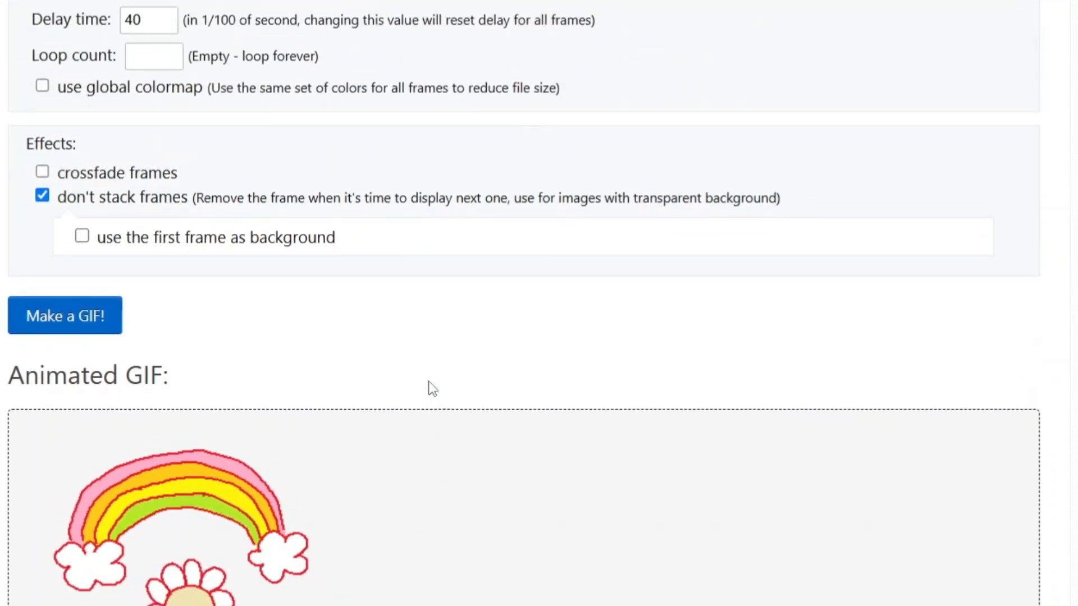
{"action": "left_click_drag", "start_coordinate": [137, 90], "coordinate": [117, 90]}
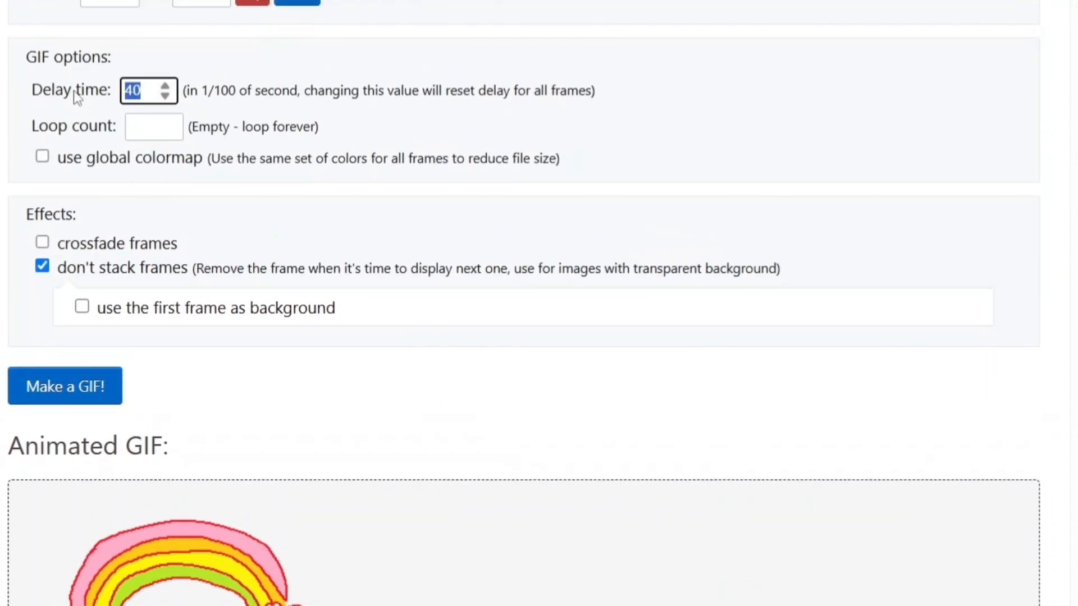
{"action": "type", "text": "10"}
{"action": "scroll", "coordinate": [449, 176], "scroll_direction": "down", "scroll_amount": 2}
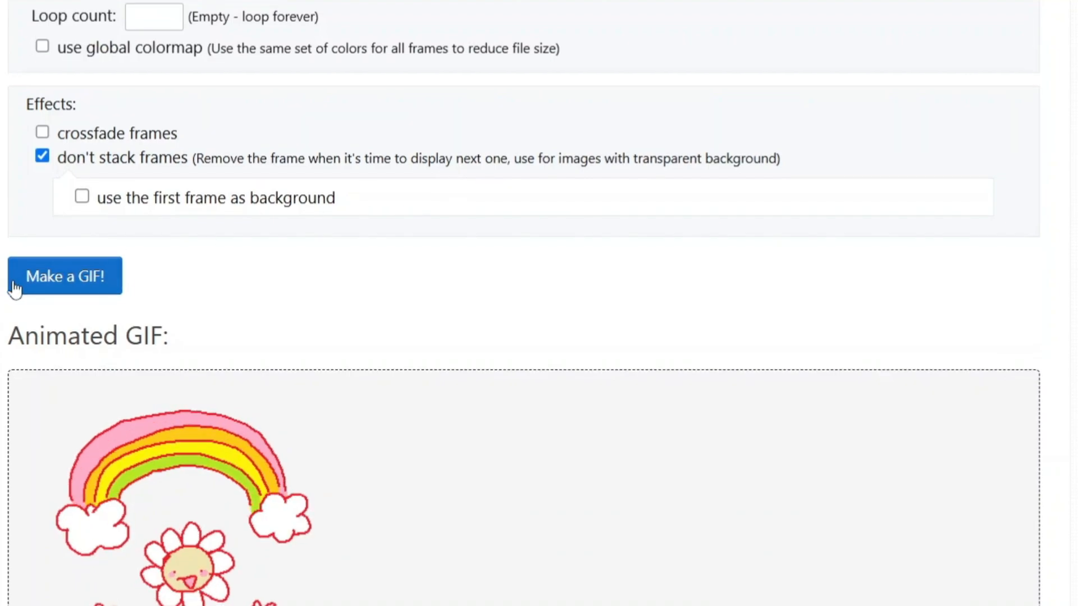
{"action": "left_click", "coordinate": [35, 277]}
{"action": "scroll", "coordinate": [396, 311], "scroll_direction": "down", "scroll_amount": 2}
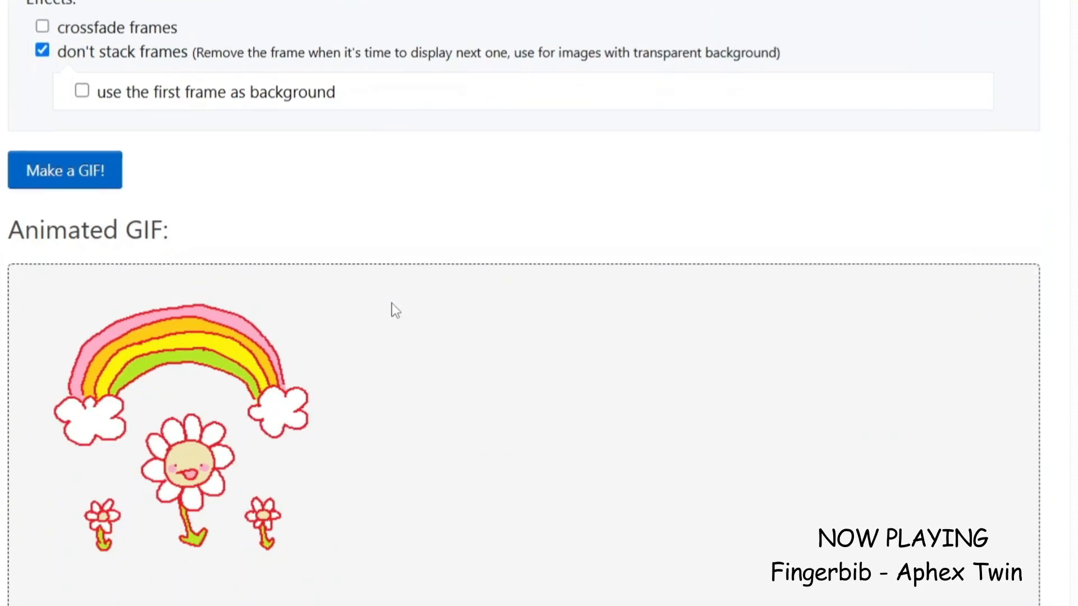
Step: Save the generated animated GIF to the Downloads folder as a GIF image named "flower animation"
{"action": "scroll", "coordinate": [396, 310], "scroll_direction": "up", "scroll_amount": 1}
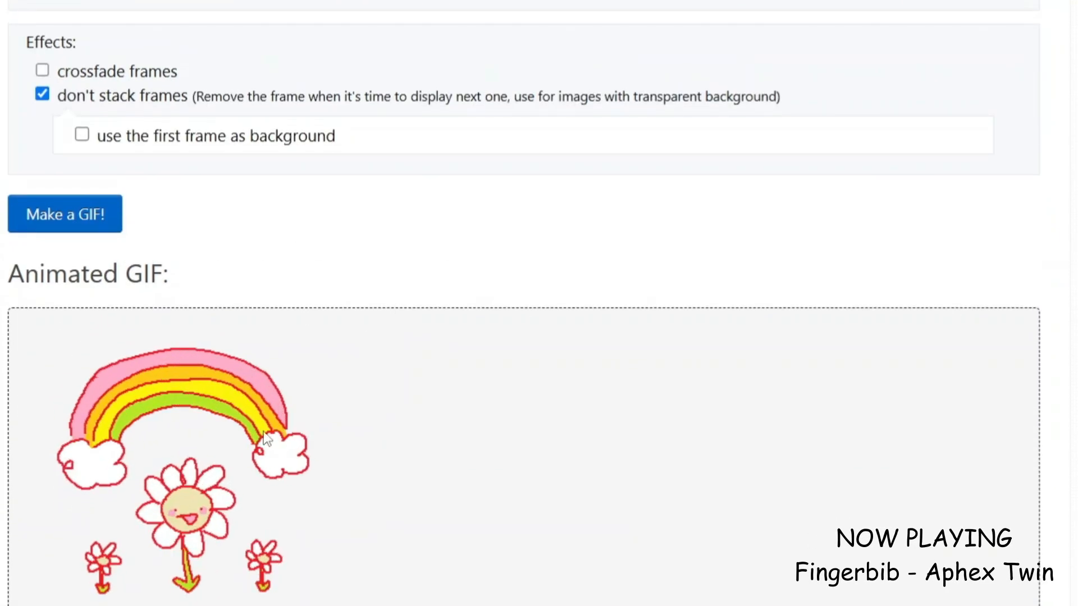
{"action": "right_click", "coordinate": [294, 424]}
{"action": "left_click", "coordinate": [361, 508]}
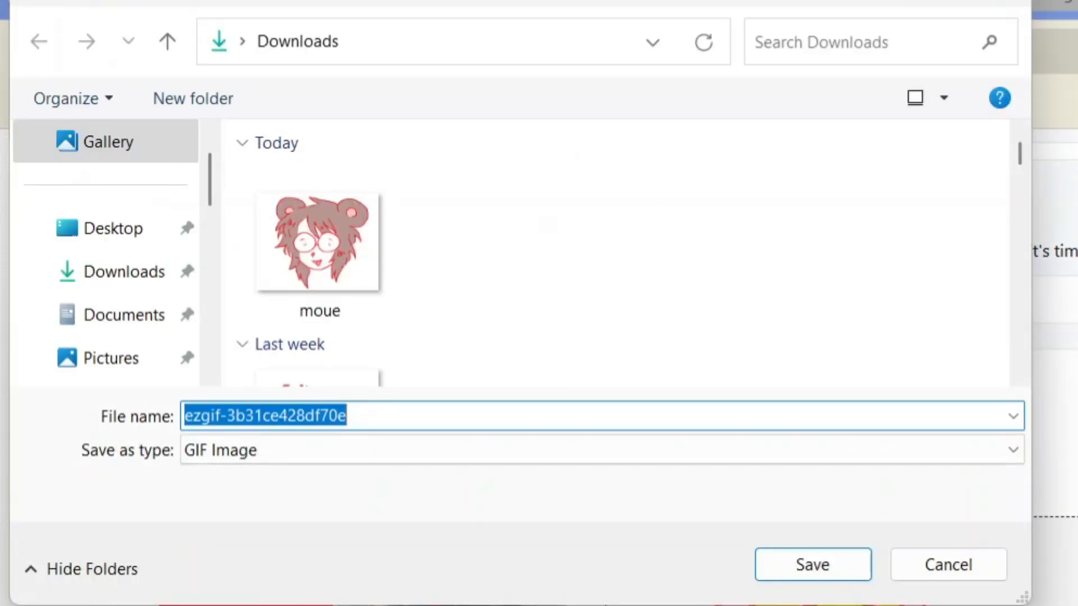
{"action": "key", "text": "BackSpace"}
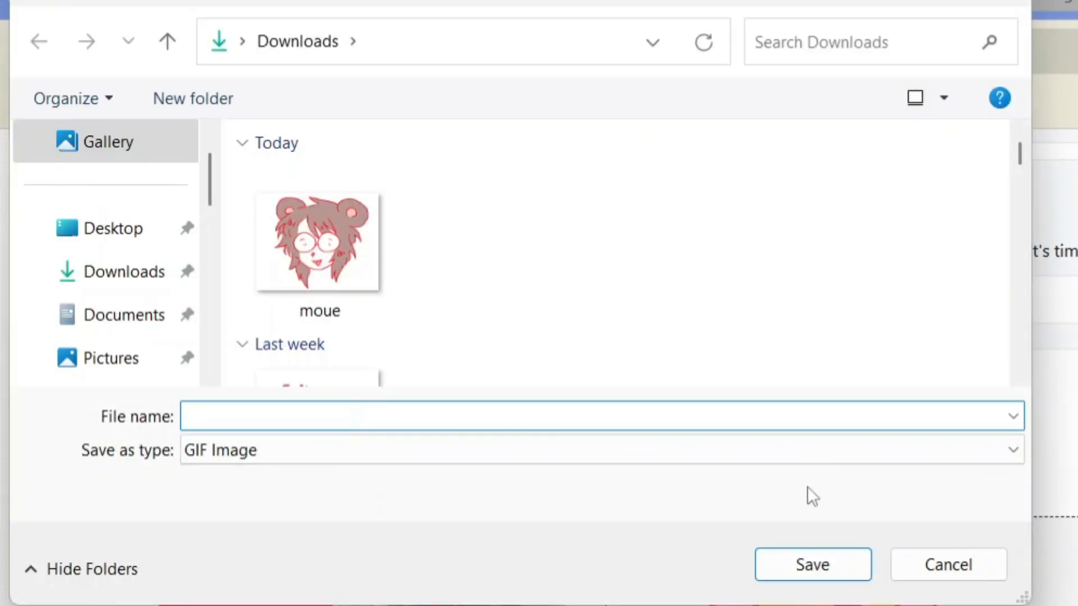
{"action": "type", "text": "f"}
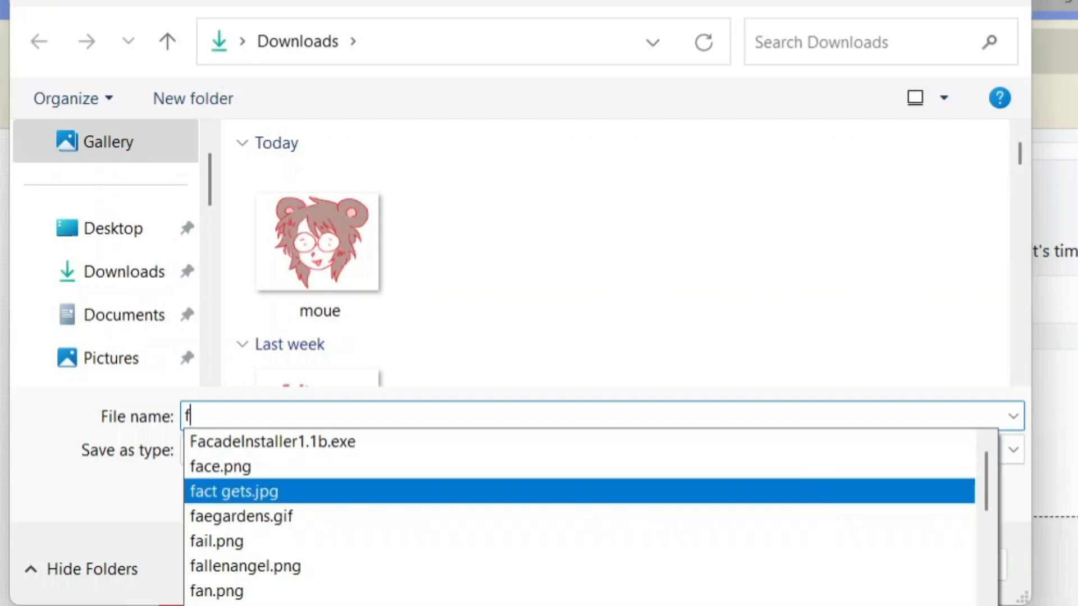
{"action": "type", "text": "lower animation"}
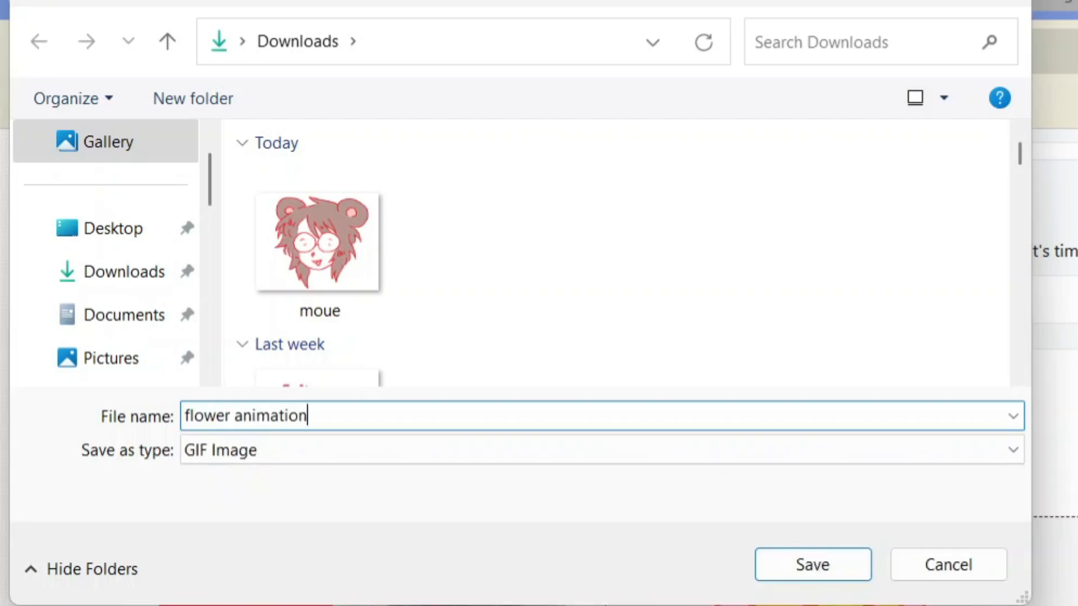